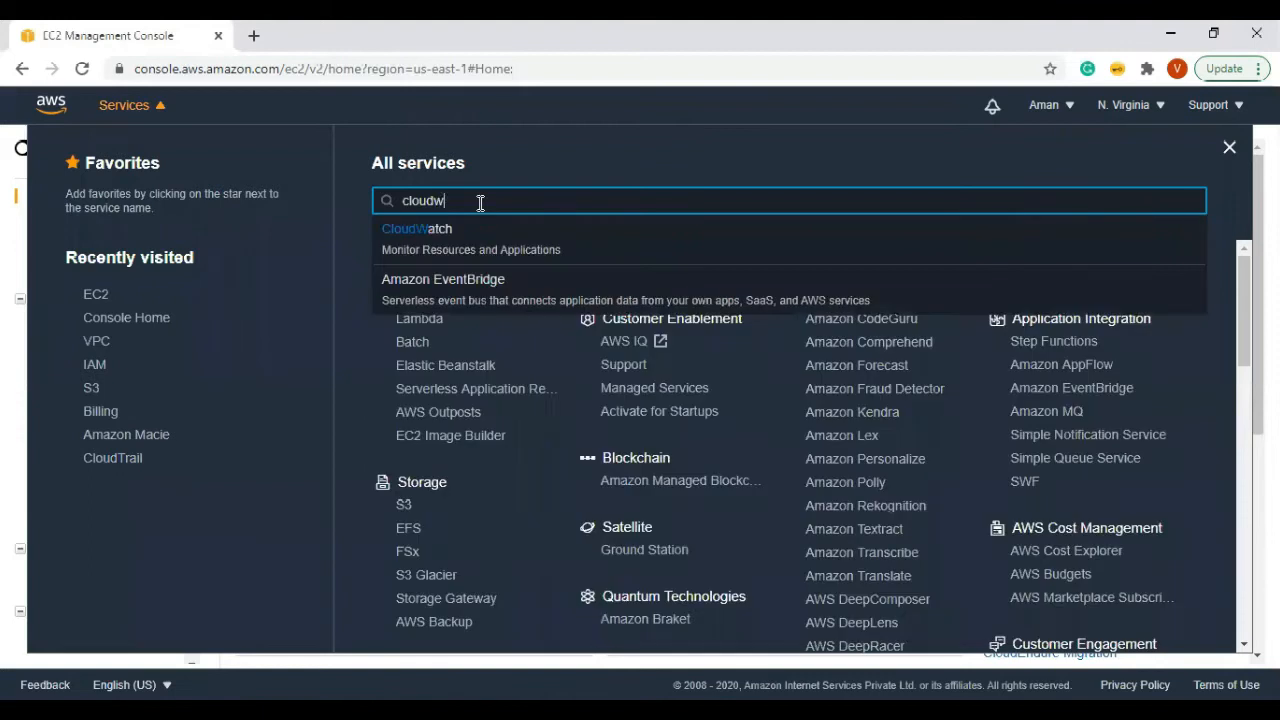
Step: Bring up the link options for the CloudWatch search result
right_click(437, 241)
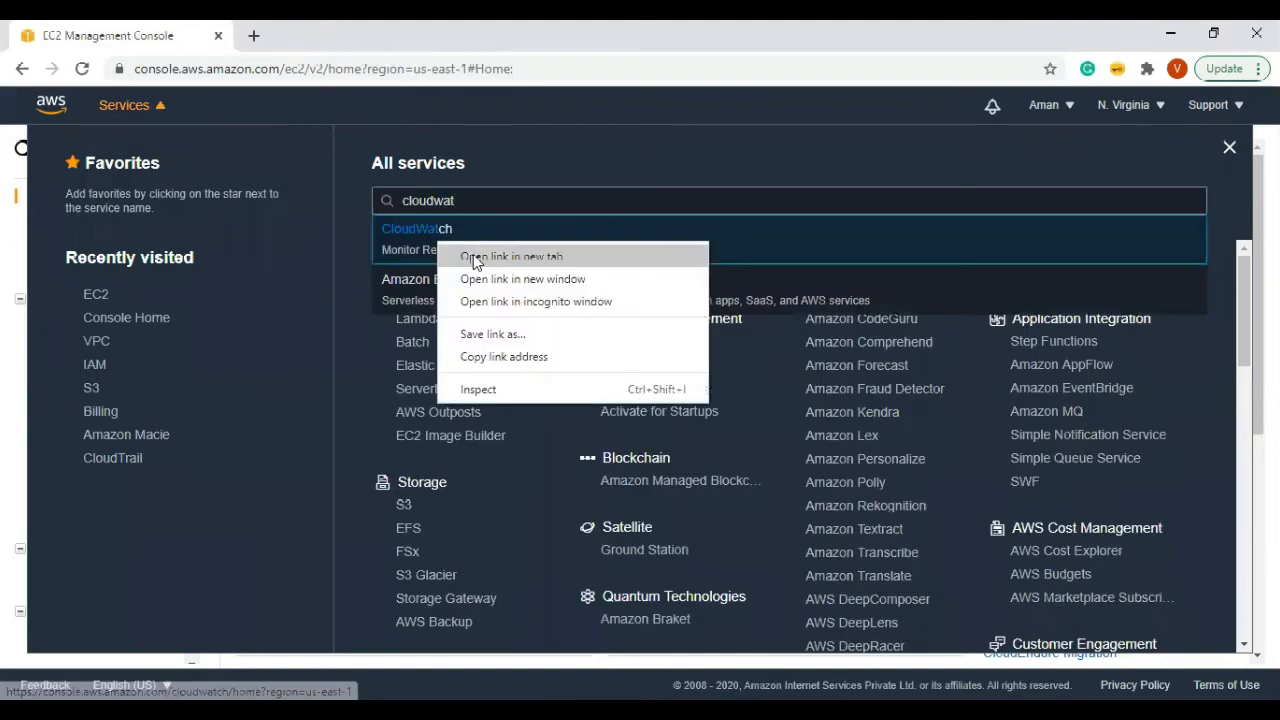
Step: Open CloudWatch in a new tab and go to its Events Rules page
left_click(470, 254)
left_click(315, 36)
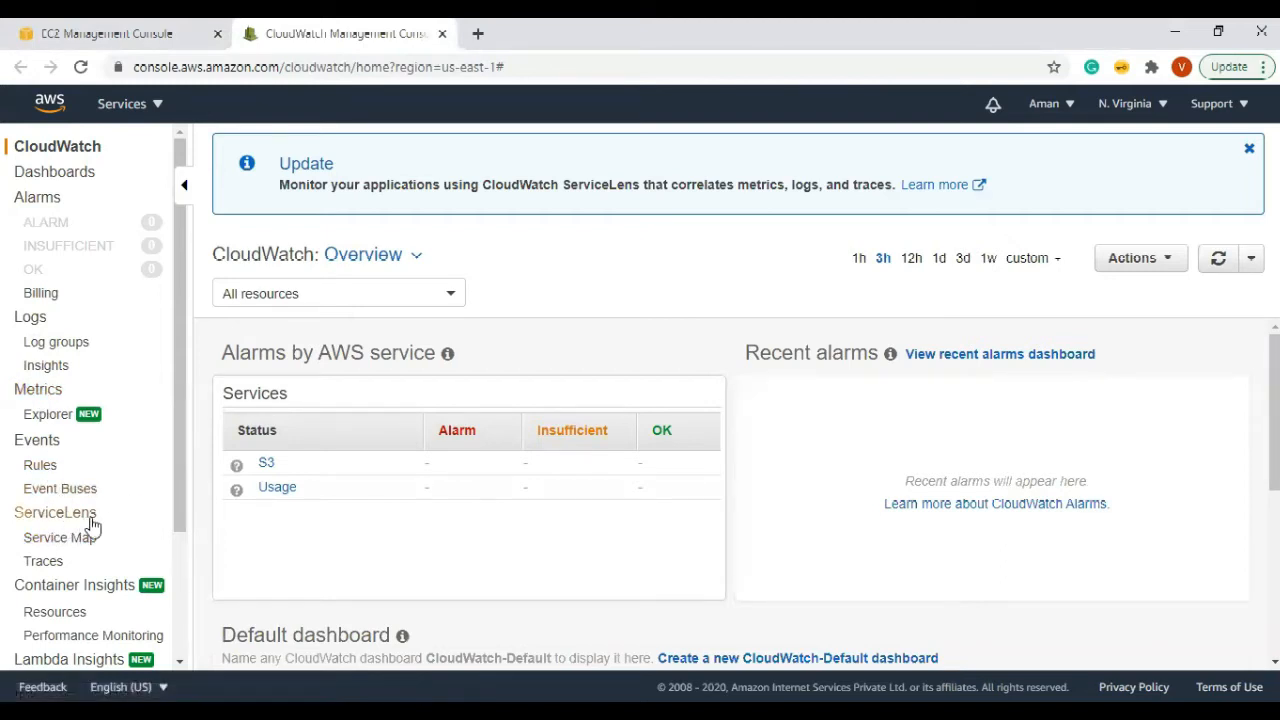
scroll(175, 615, "down", 1)
scroll(175, 615, "down", 3)
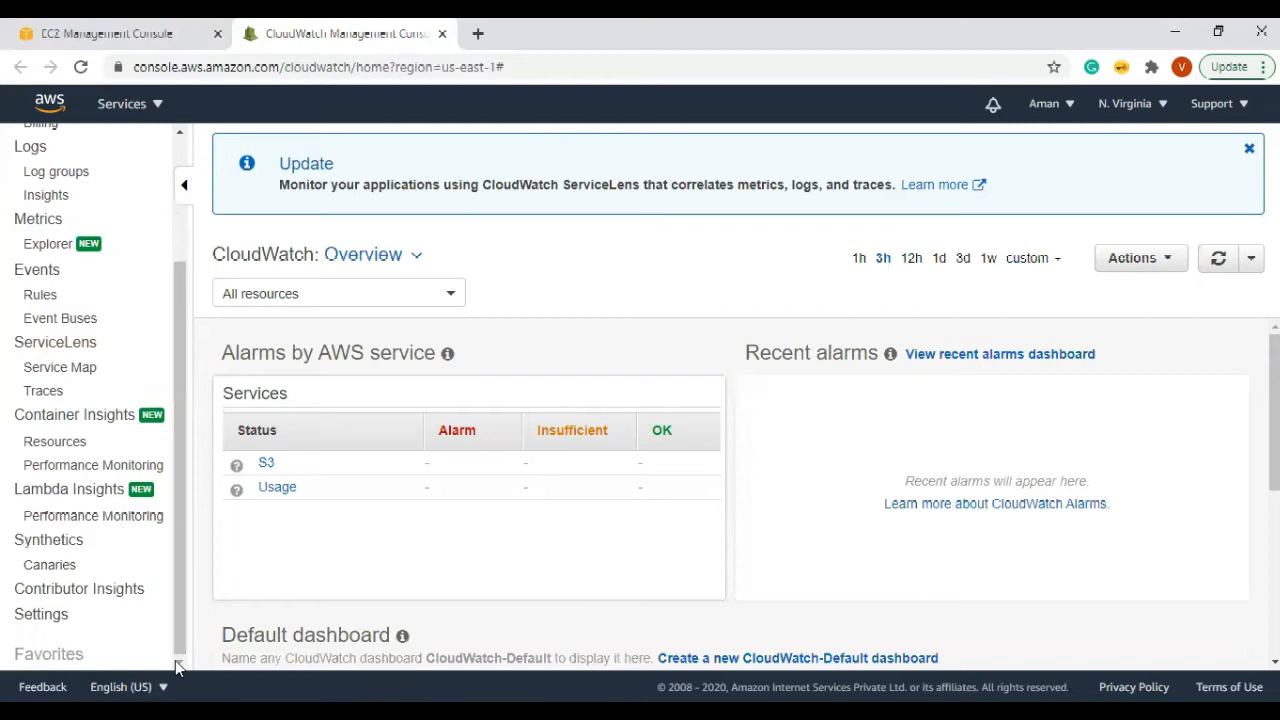
scroll(177, 425, "up", 4)
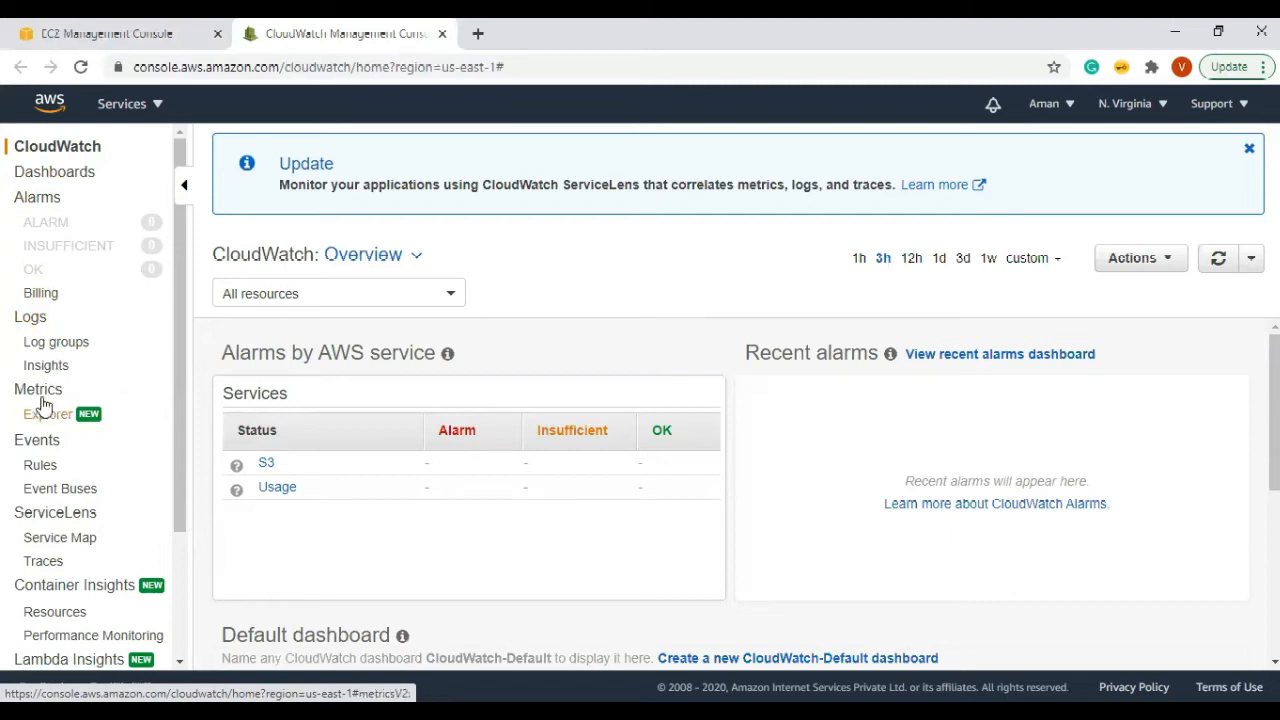
left_click(35, 470)
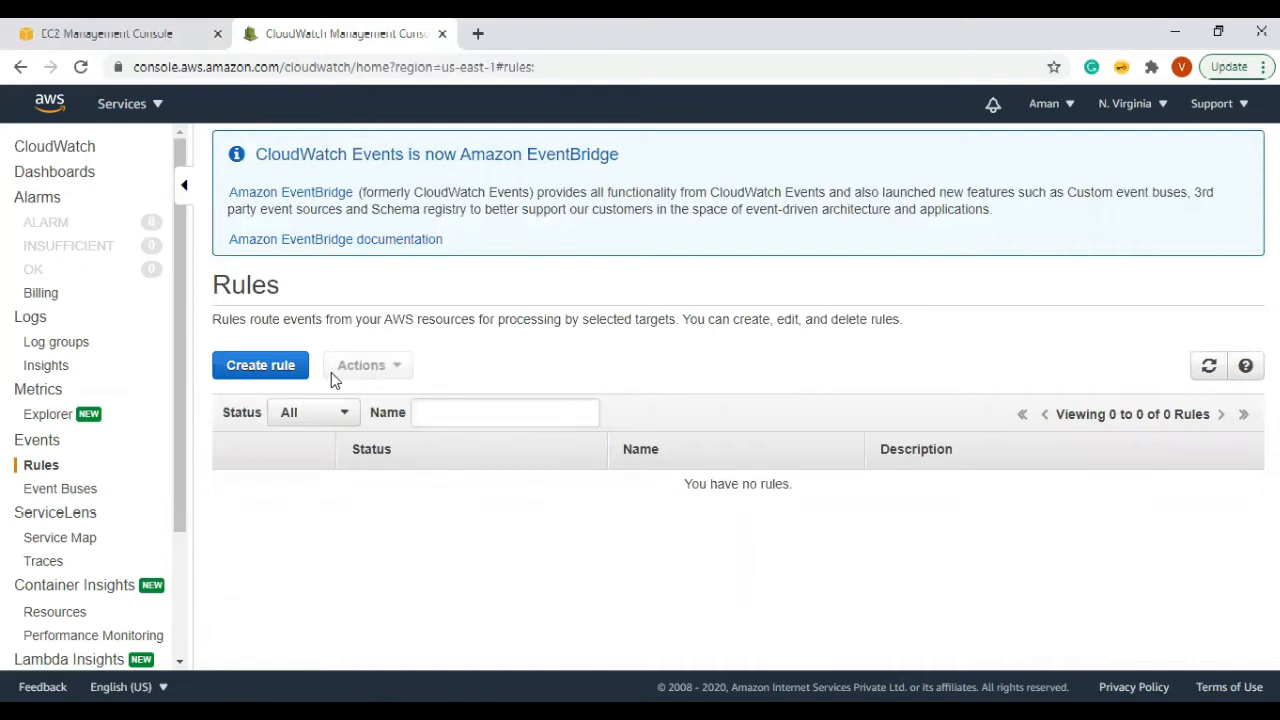
Step: Start a new event rule and choose EC2 as the event source service
left_click(290, 368)
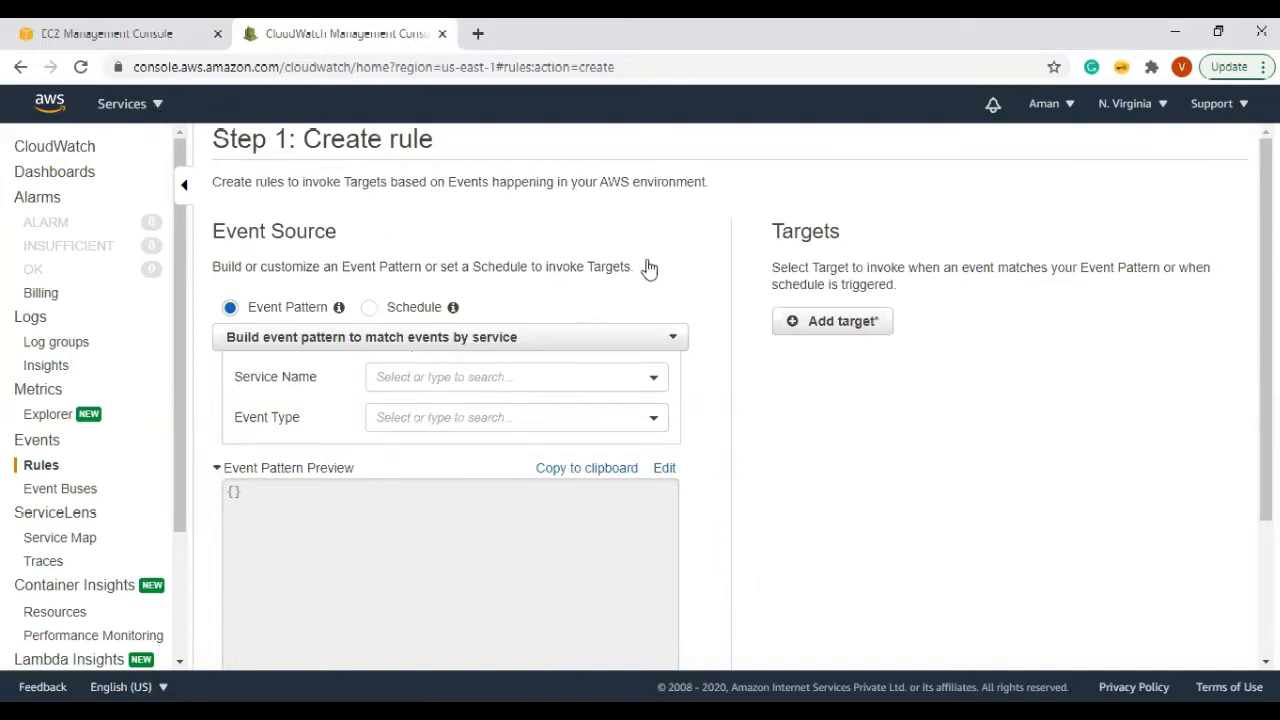
left_click(130, 104)
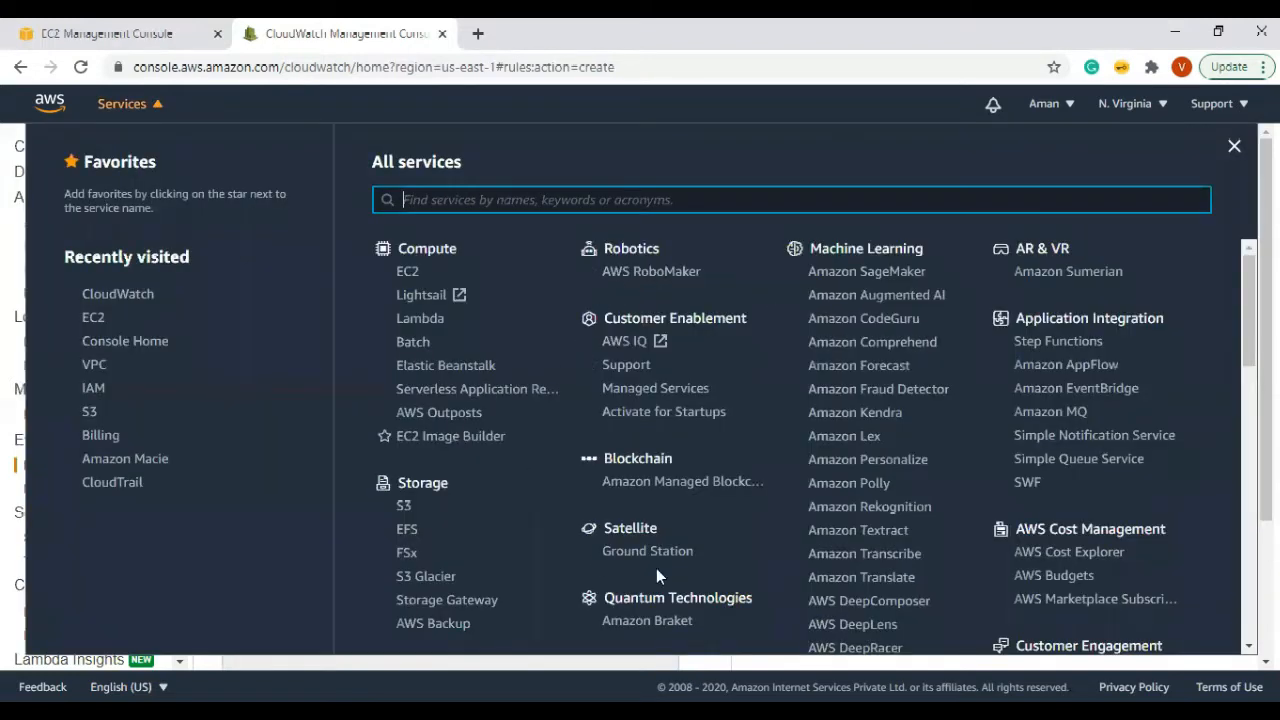
left_click(1232, 148)
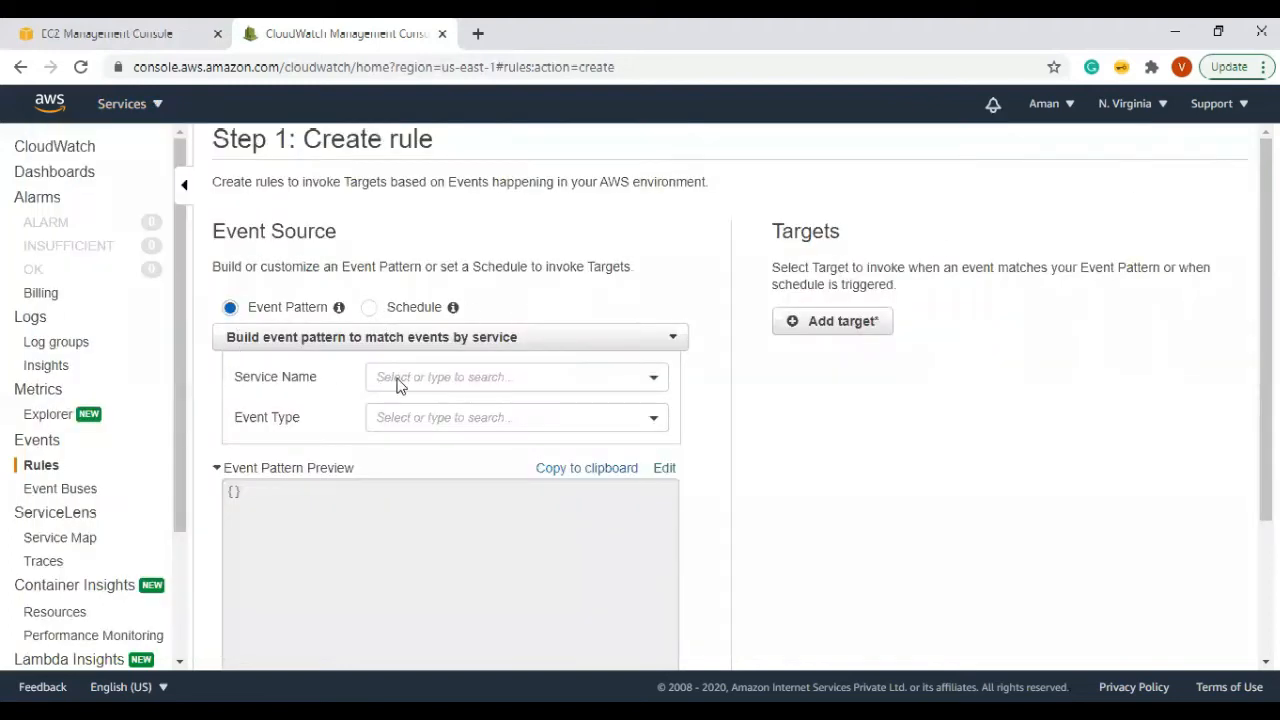
left_click(466, 370)
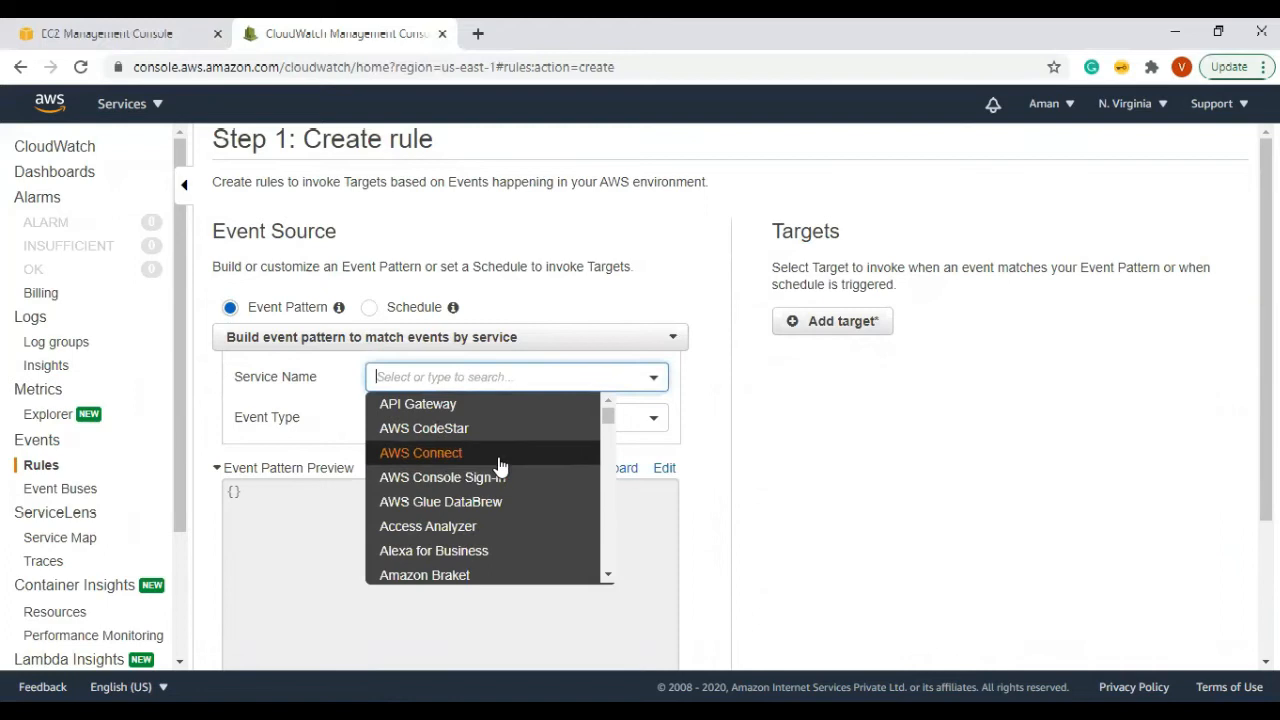
scroll(500, 466, "down", 3)
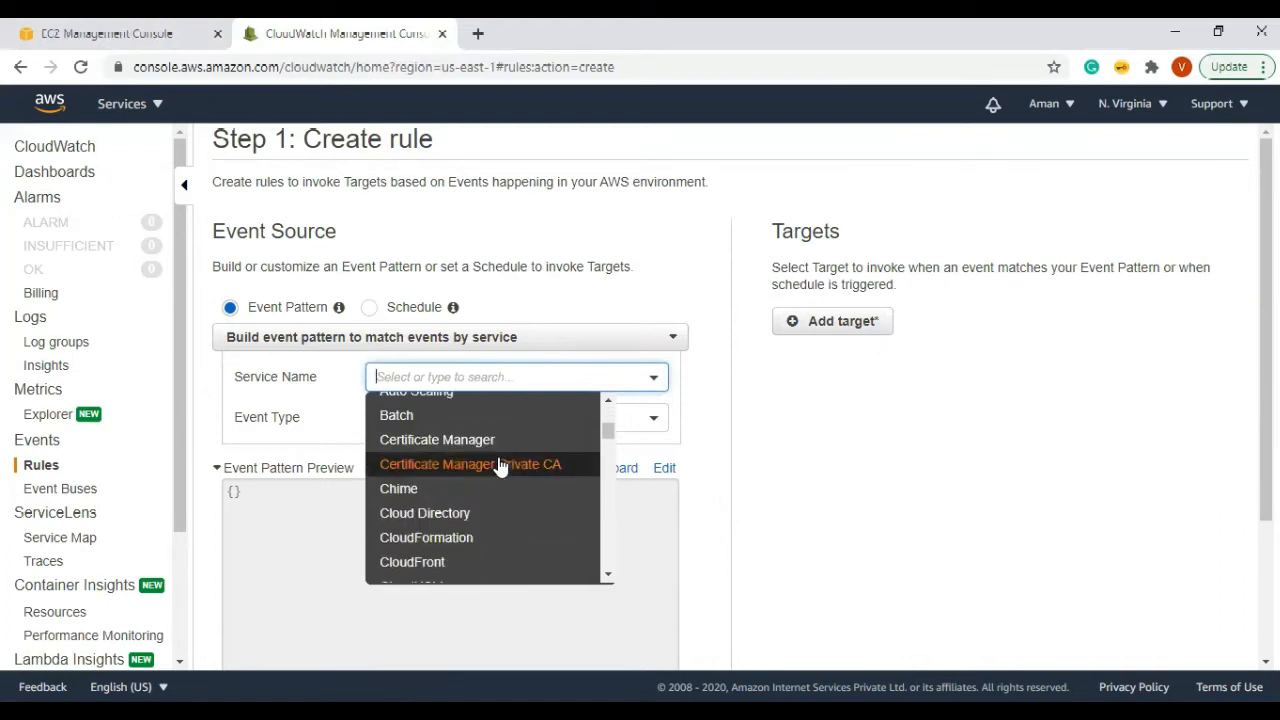
type("ec2")
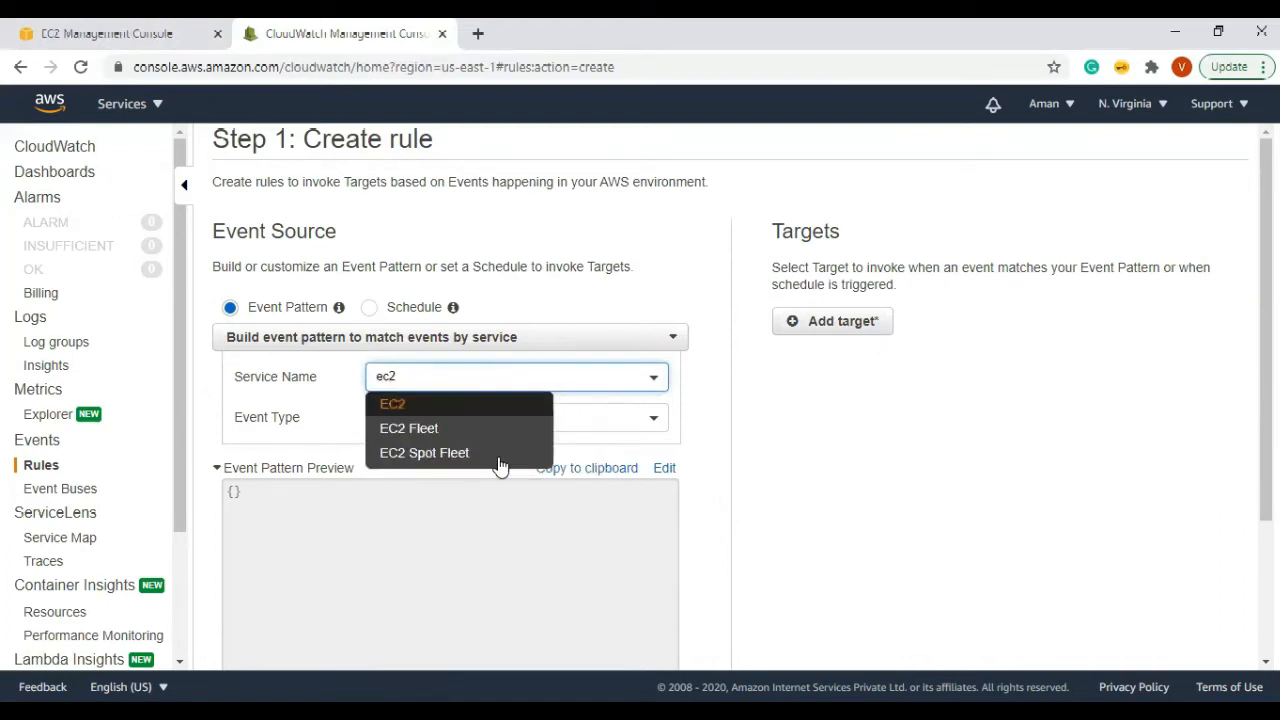
left_click(470, 406)
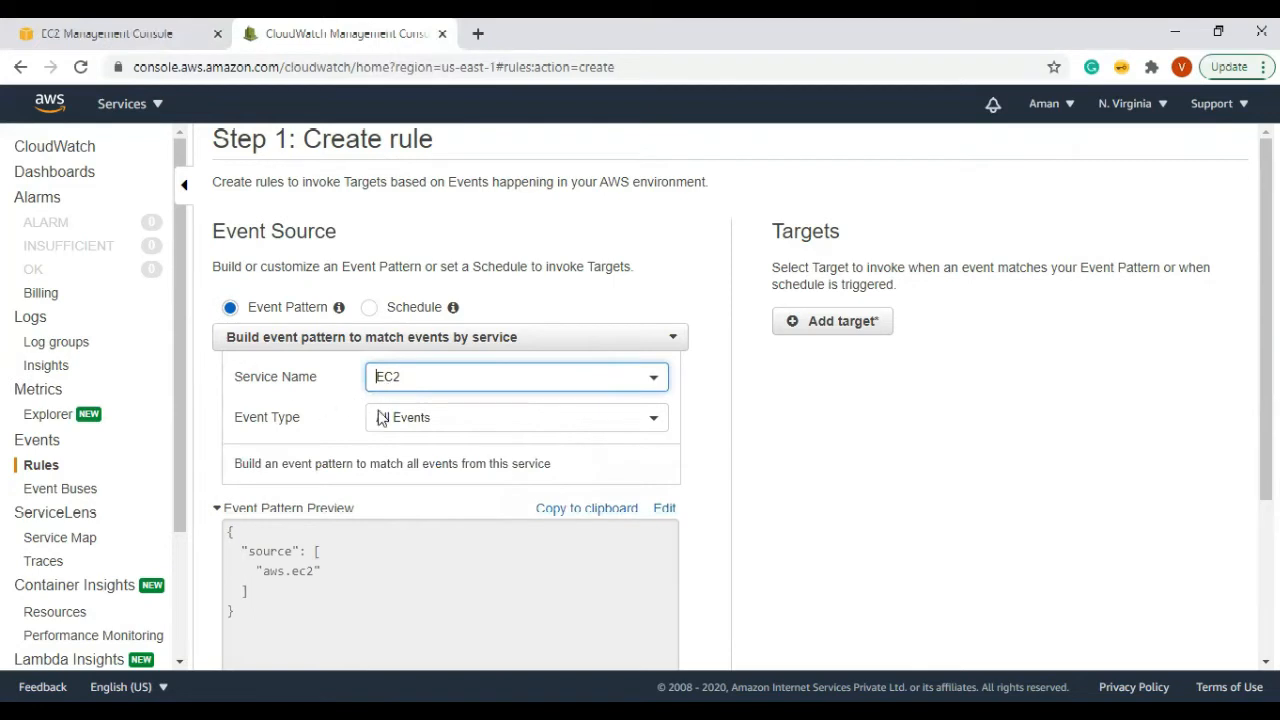
Step: Set the event type to EC2 Instance State-change Notification
triple_click(289, 420)
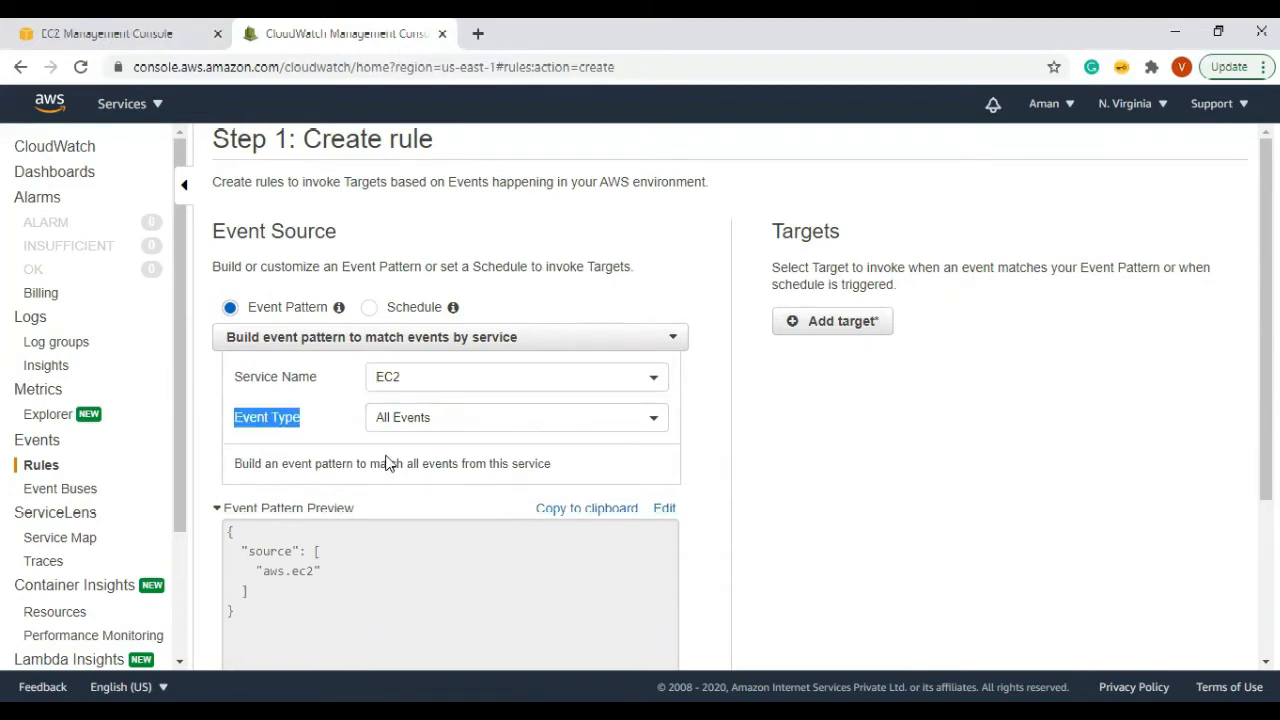
left_click(537, 415)
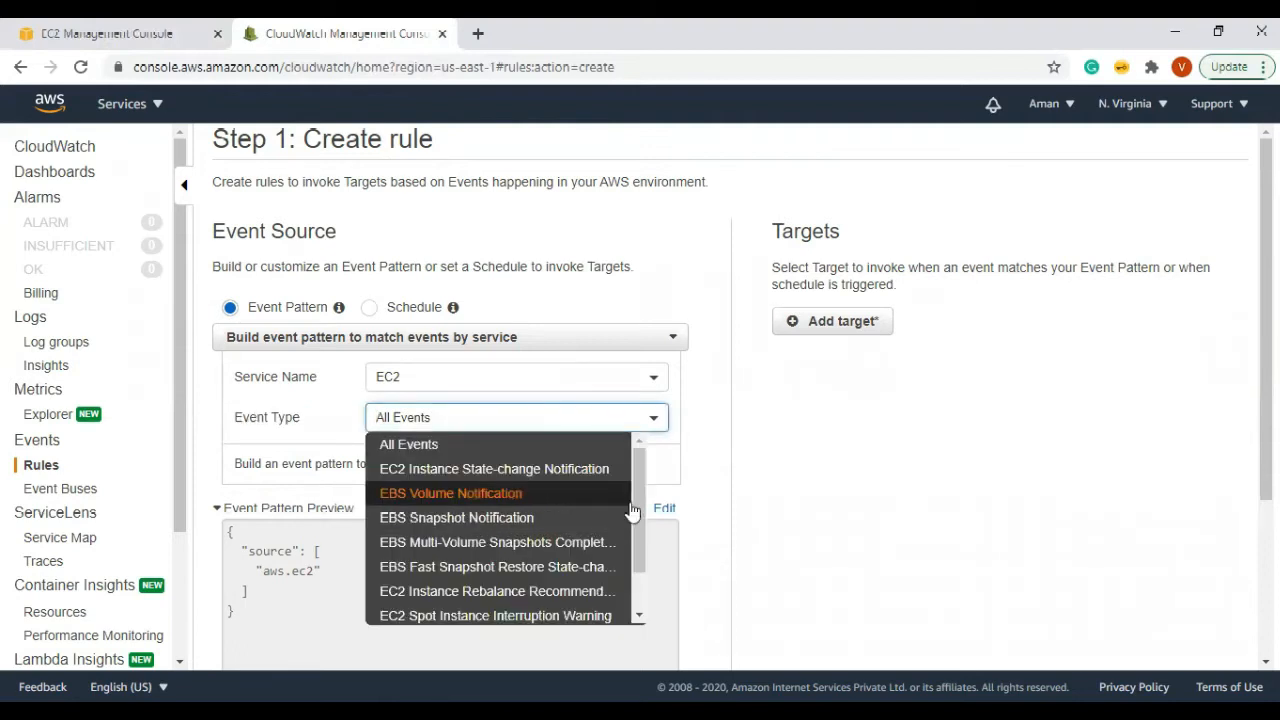
left_click_drag(631, 517, 631, 573)
left_click_drag(637, 518, 635, 488)
left_click(491, 474)
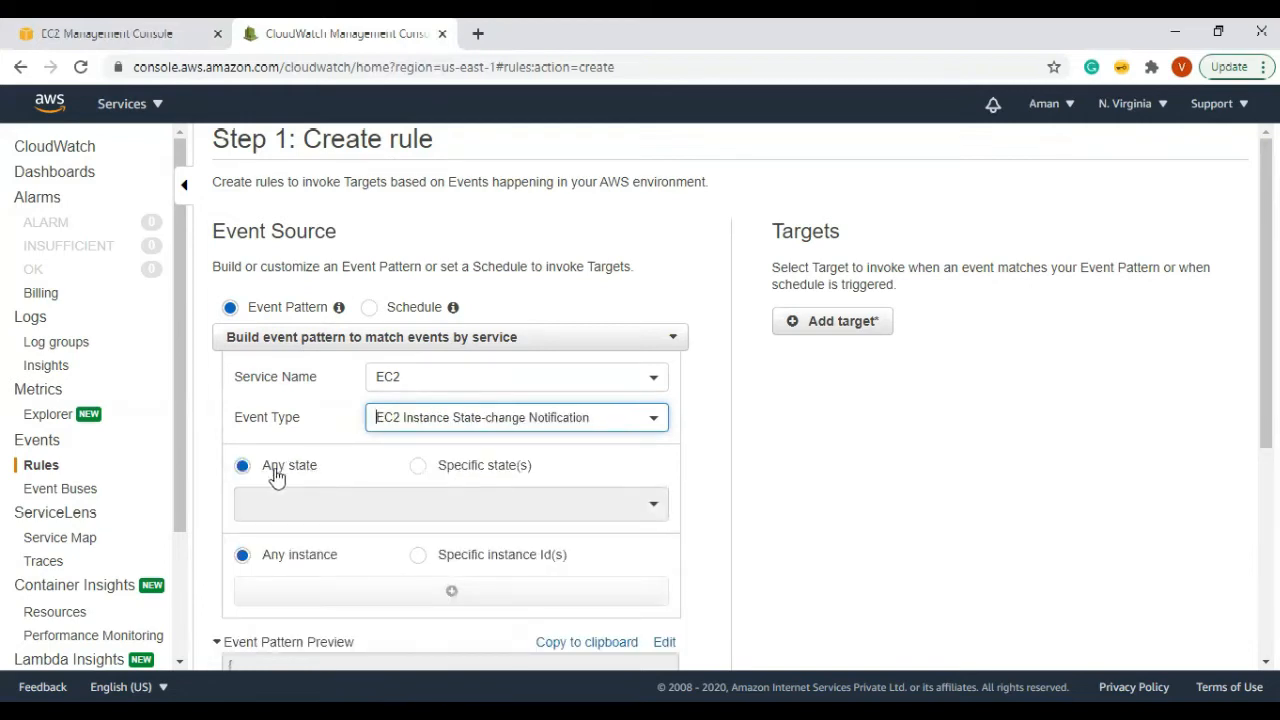
Step: Switch to Specific state(s) and browse the available instance states
left_click(424, 470)
left_click(420, 470)
left_click(428, 505)
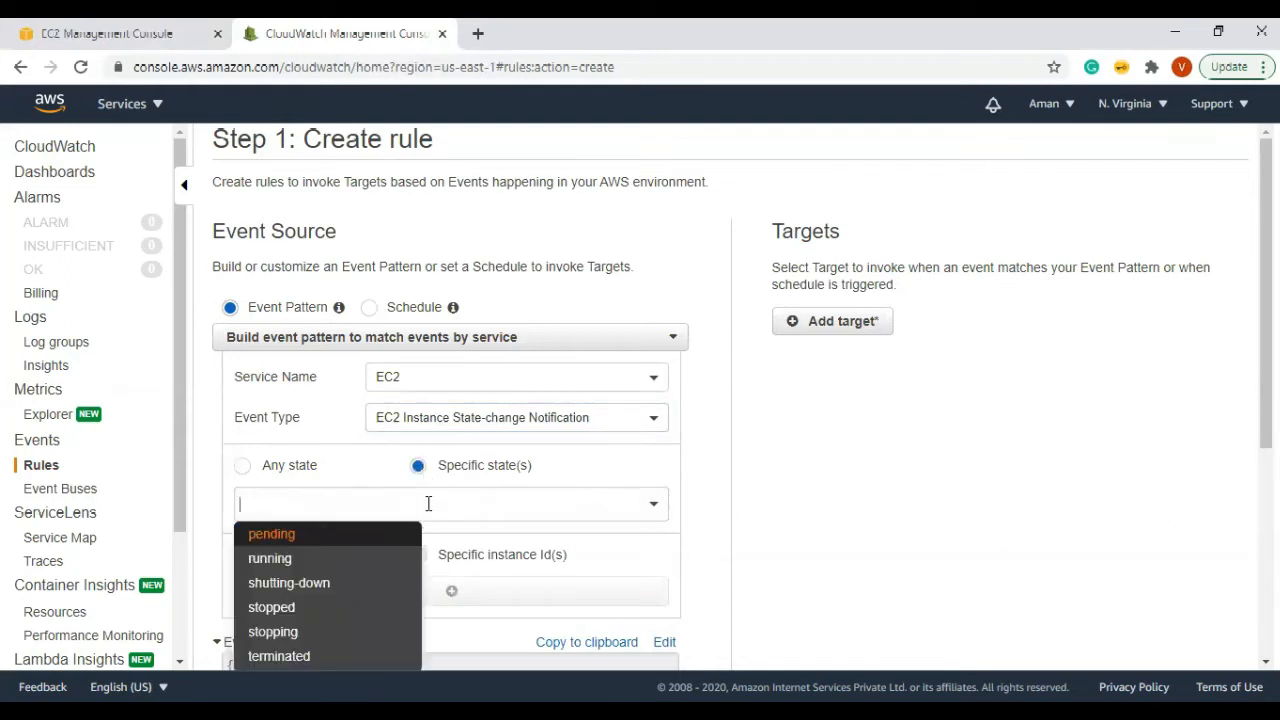
scroll(552, 488, "down", 2)
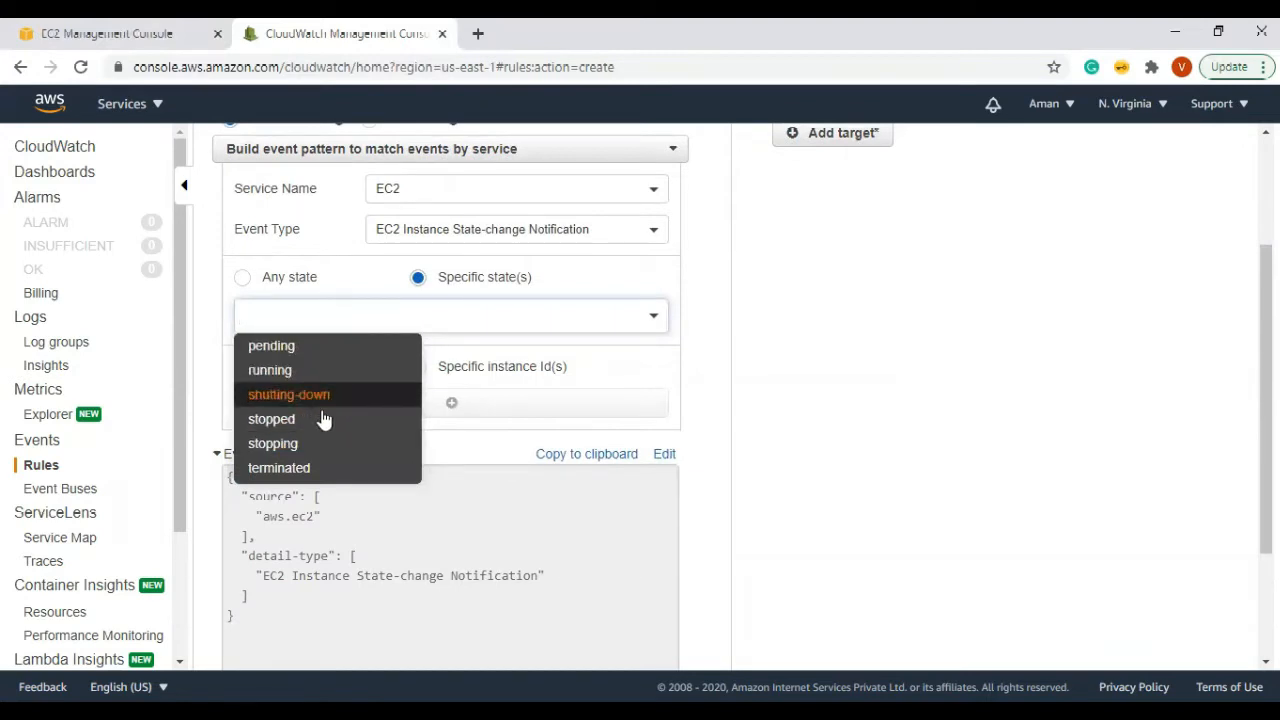
left_click(750, 404)
Step: Add running, stopped and stopping as the matched instance states
left_click(244, 279)
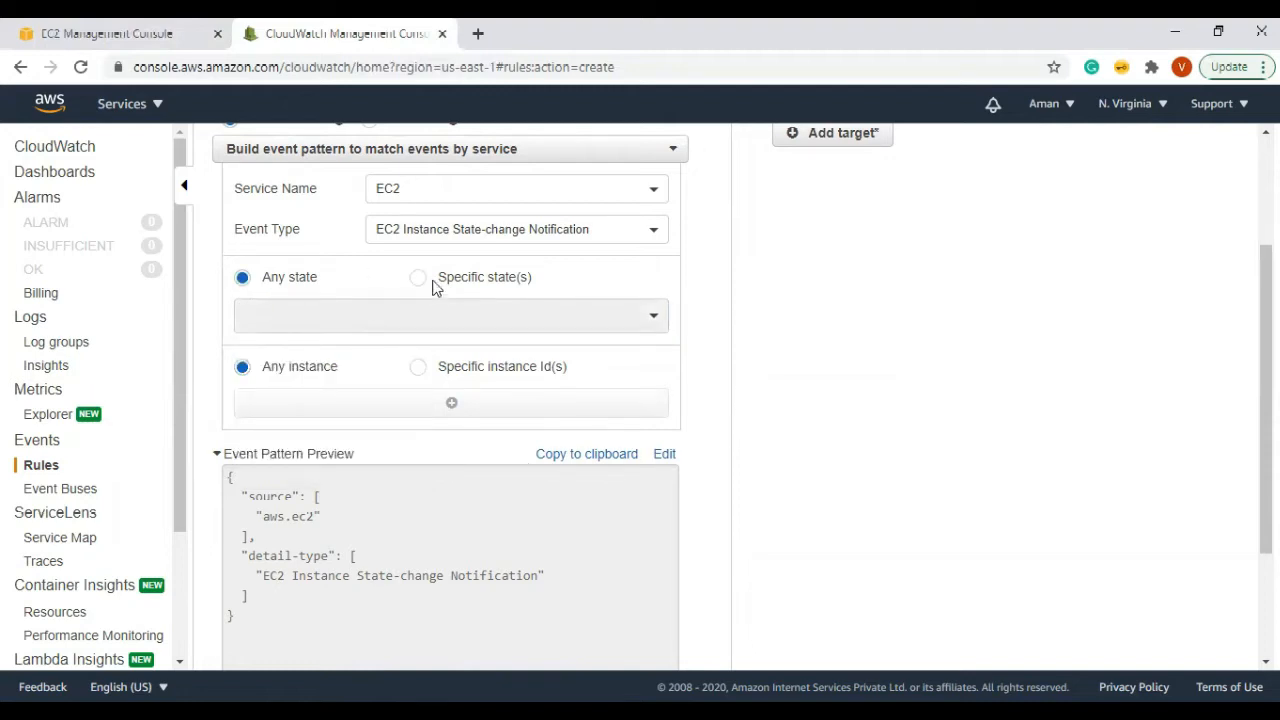
left_click(420, 279)
left_click(417, 323)
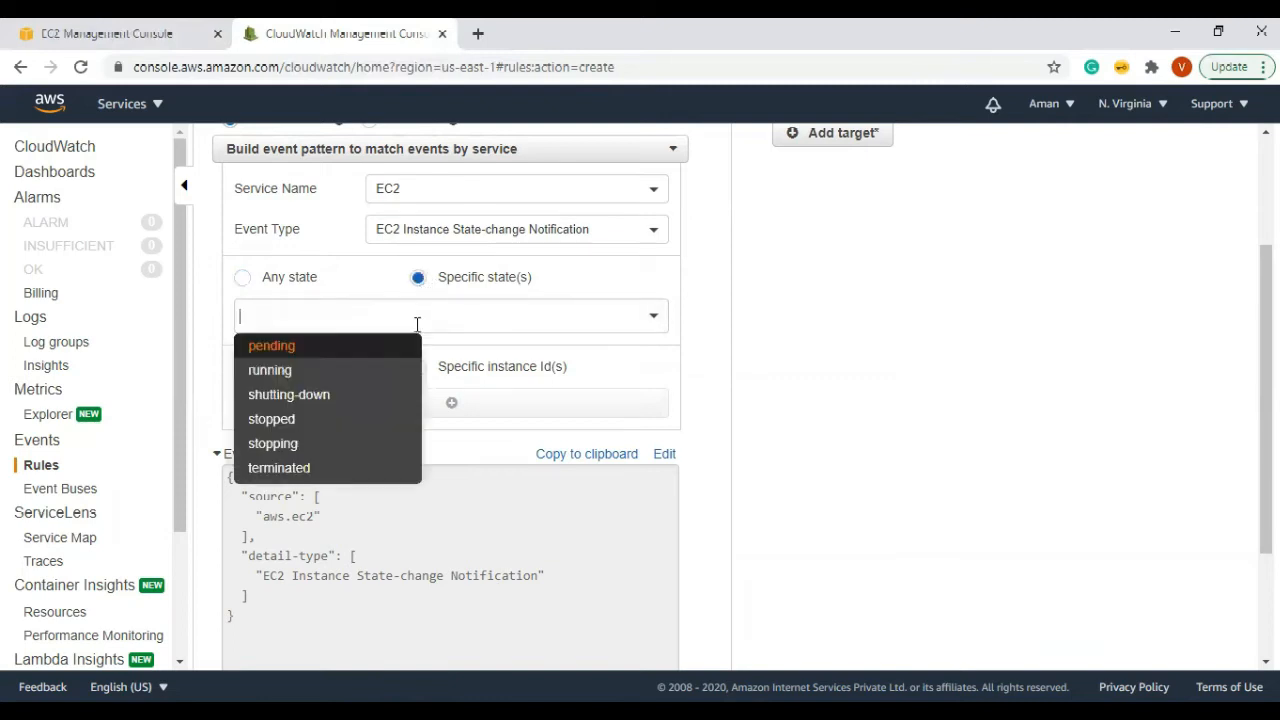
left_click(331, 370)
left_click(420, 316)
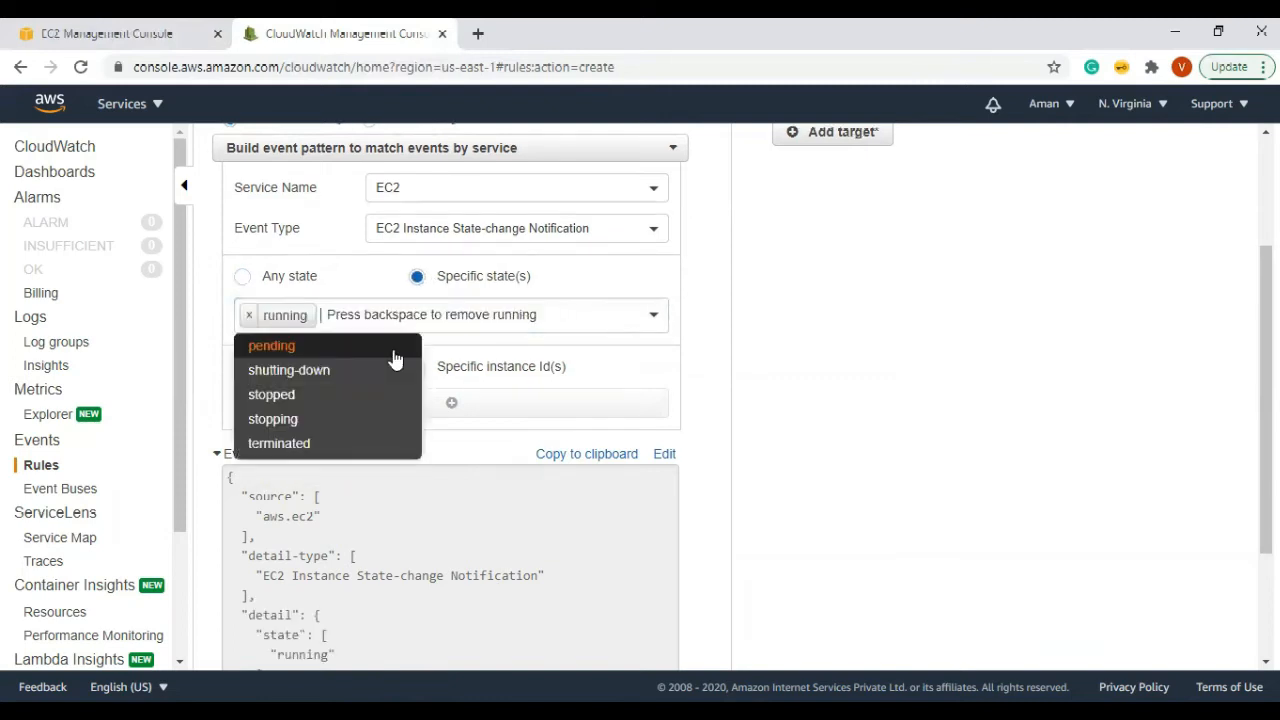
left_click(282, 394)
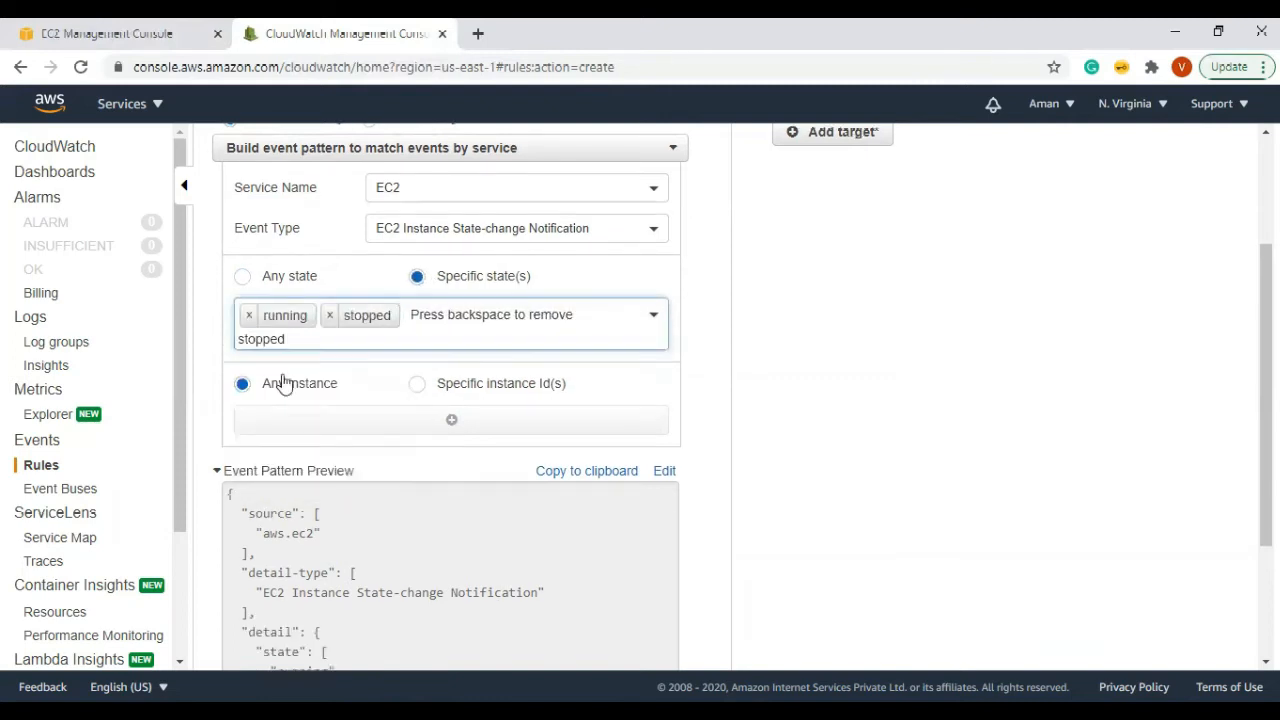
left_click(484, 317)
left_click(272, 410)
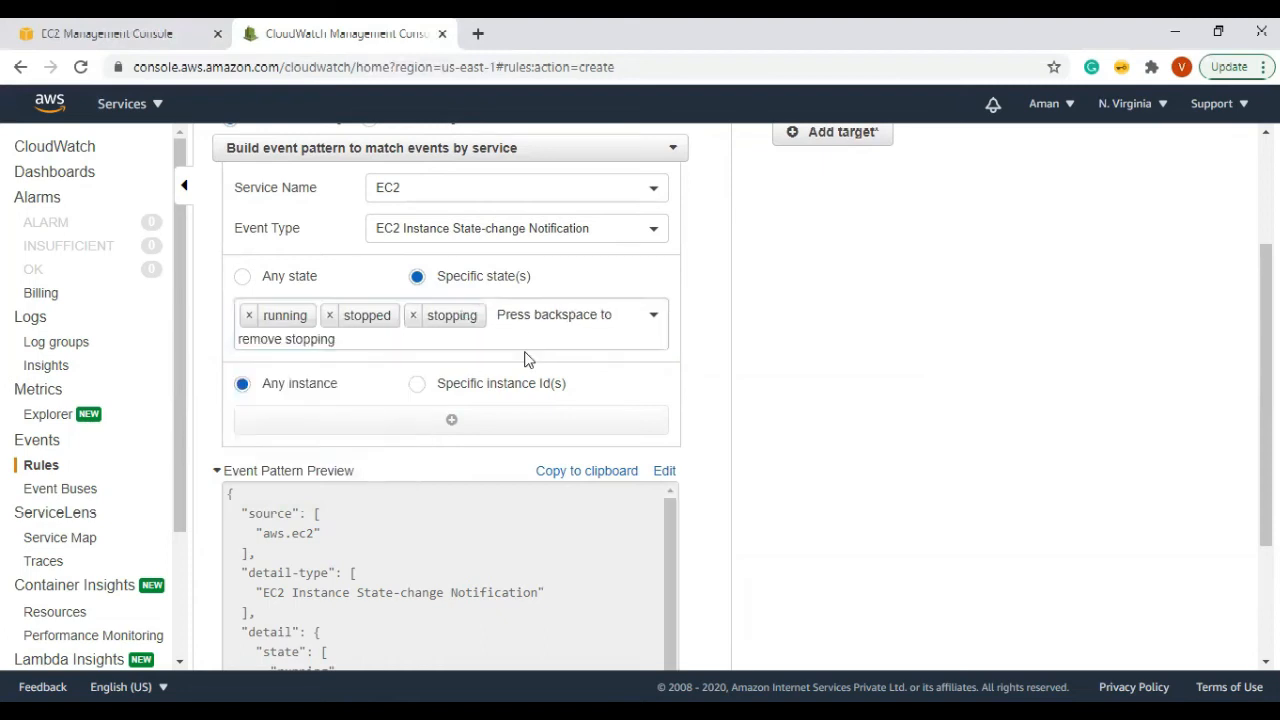
Step: Remove stopping, stopped and running, returning the pattern to Any state
left_click(412, 316)
left_click(329, 316)
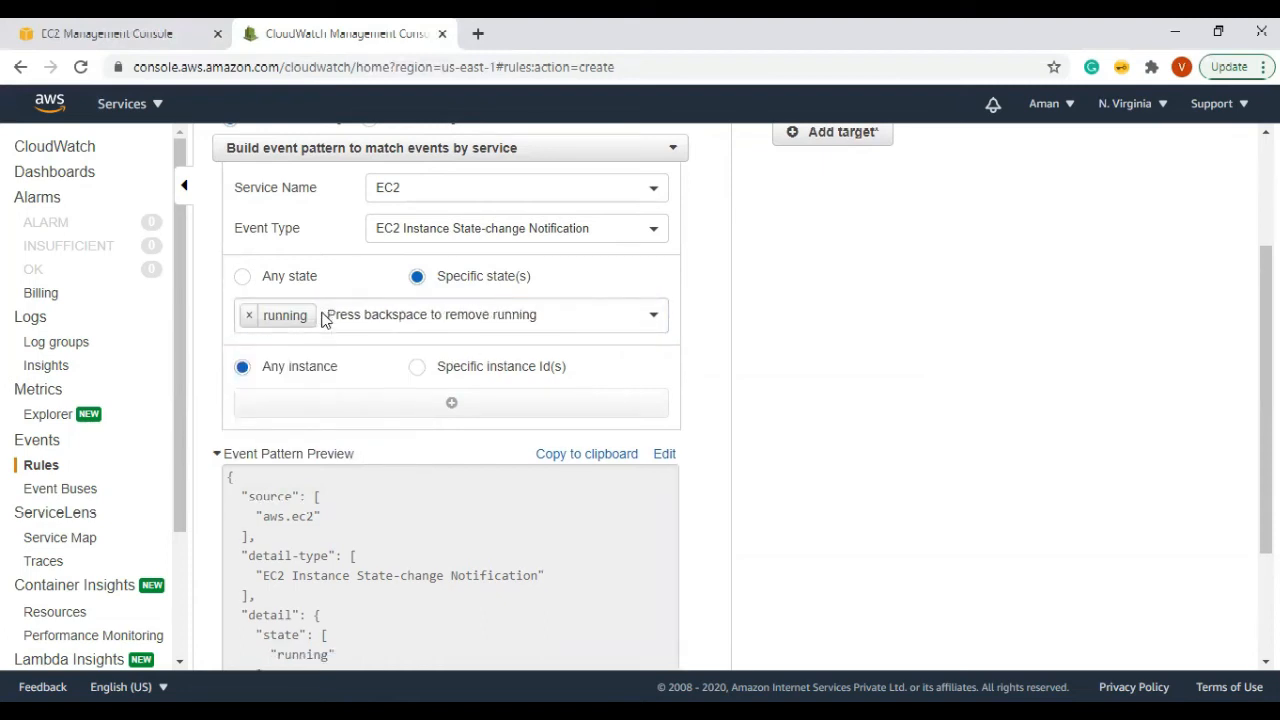
left_click(250, 316)
left_click(244, 277)
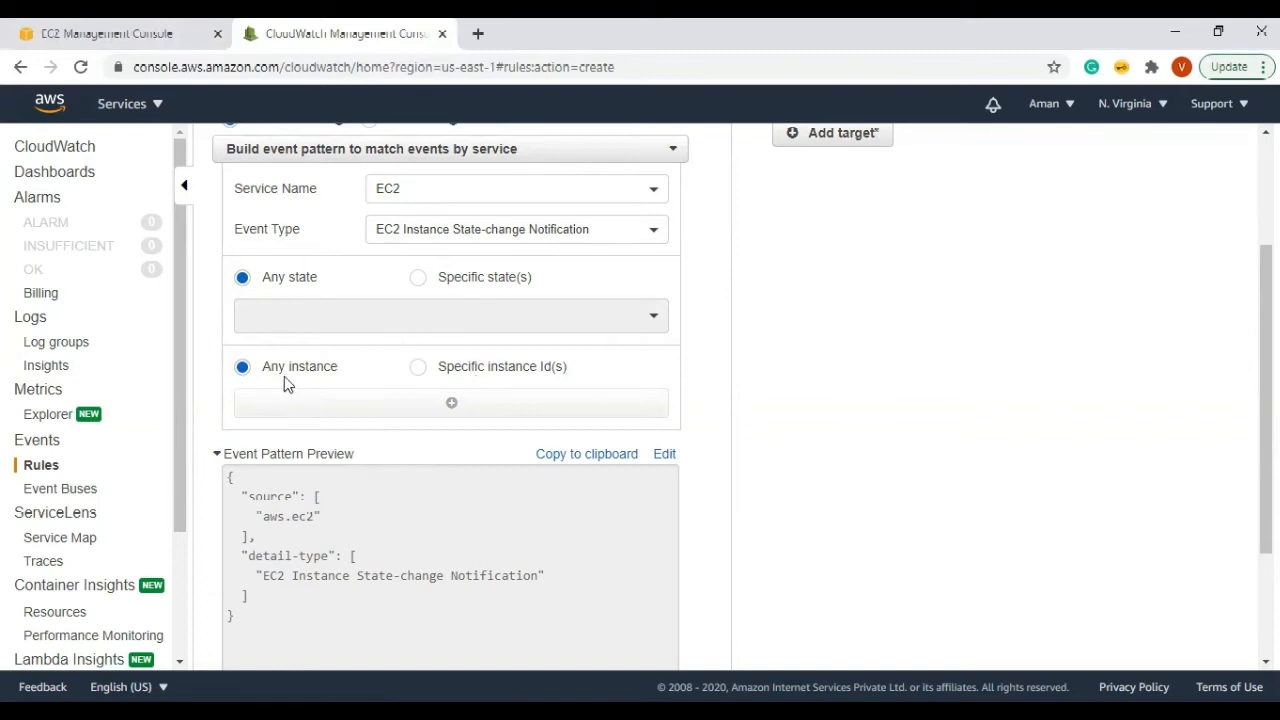
Step: Try matching a specific instance ID, checking running instances in the EC2 console tab
left_click(419, 368)
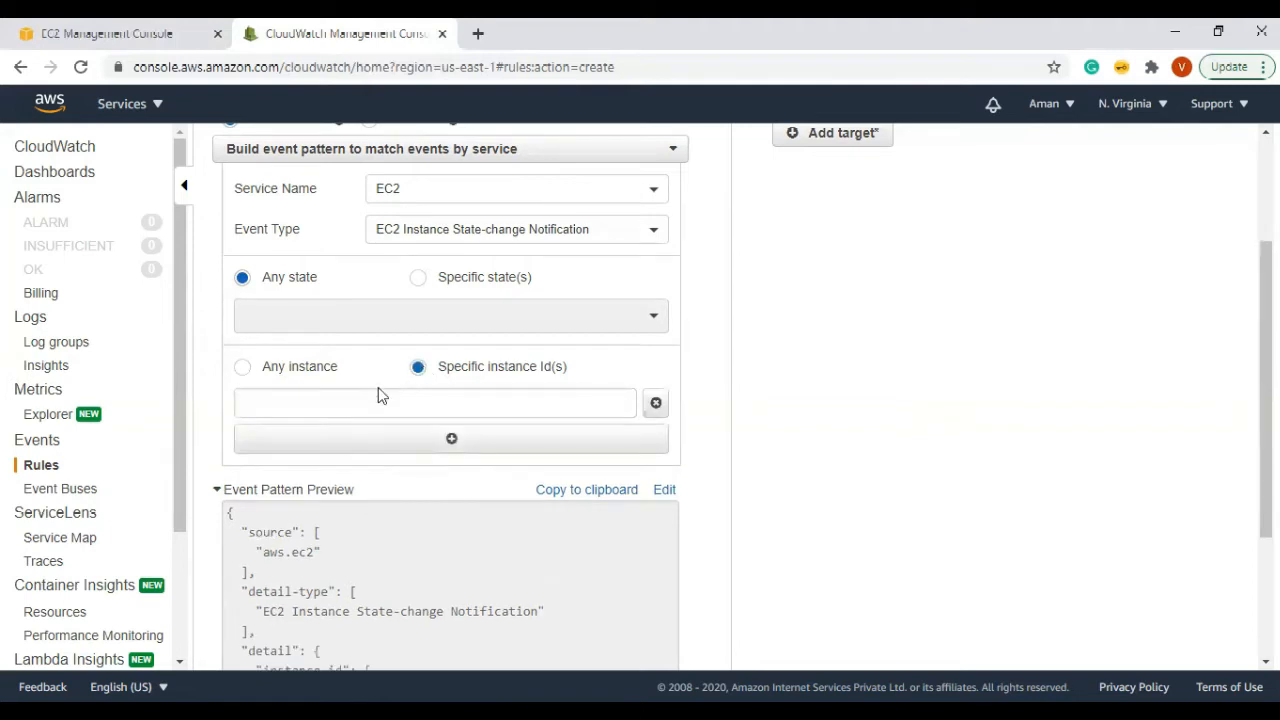
left_click(291, 402)
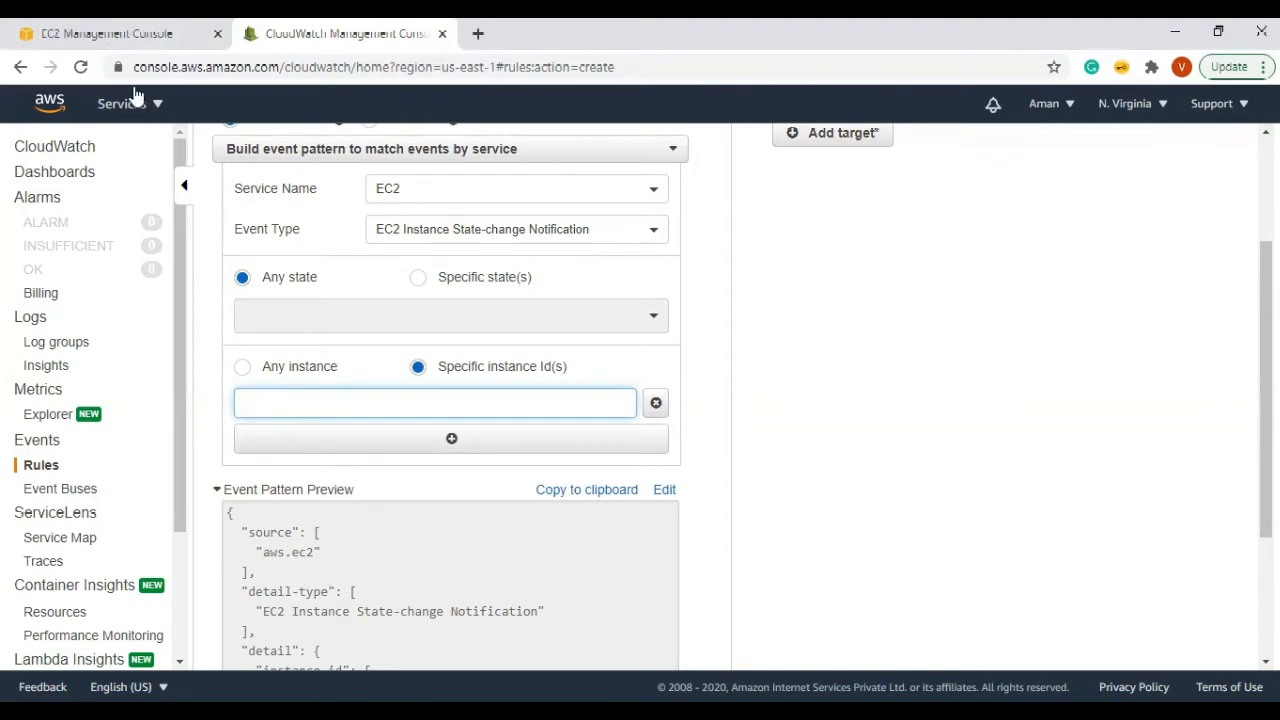
left_click(107, 33)
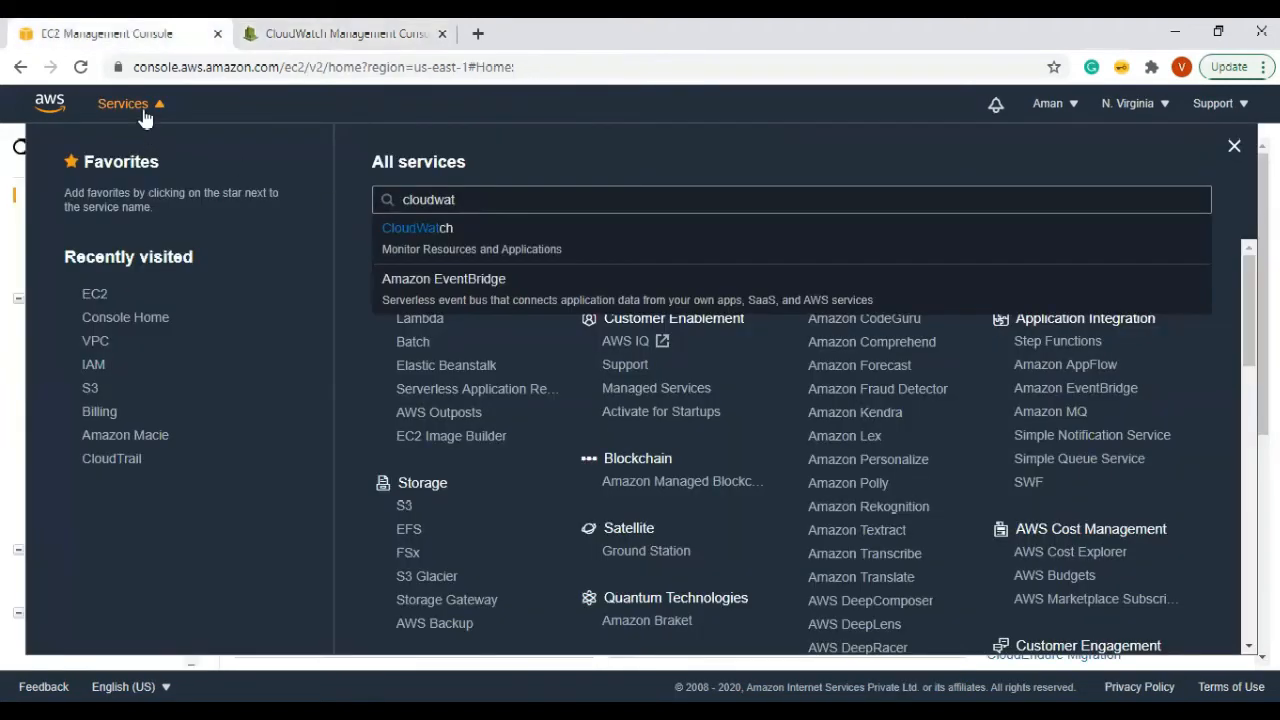
left_click(140, 110)
left_click(307, 212)
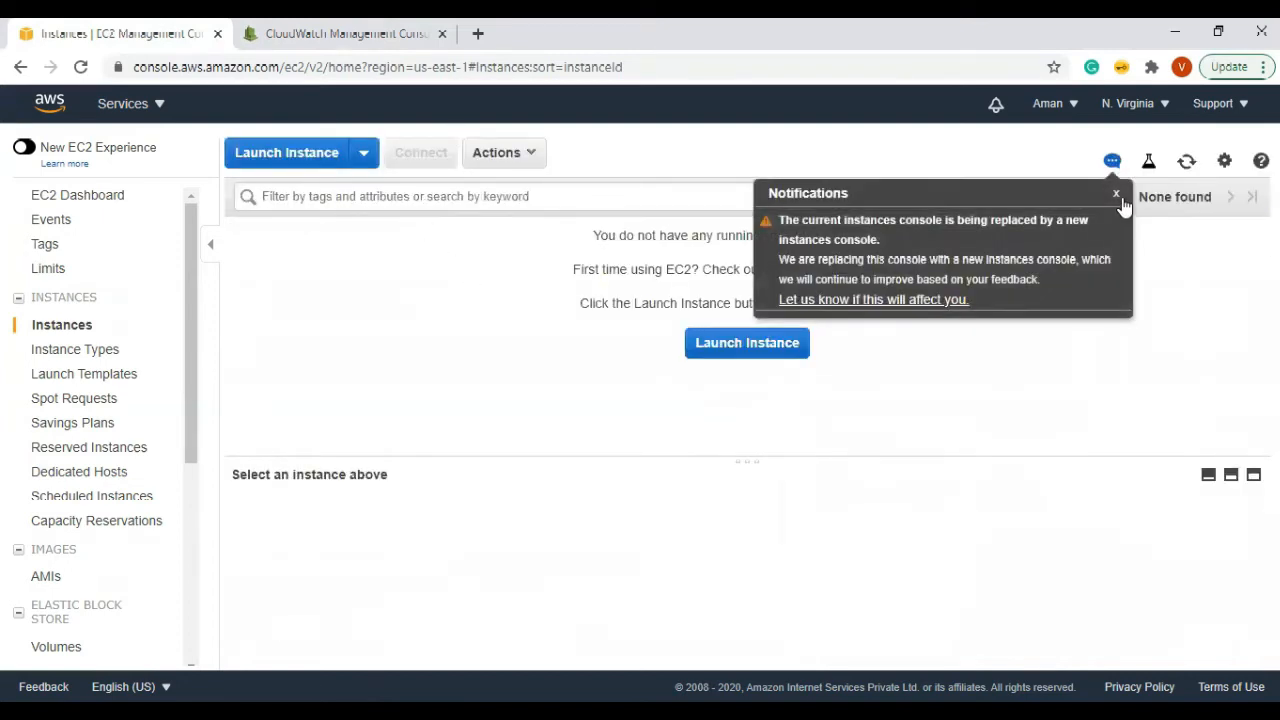
left_click(1117, 195)
left_click(335, 27)
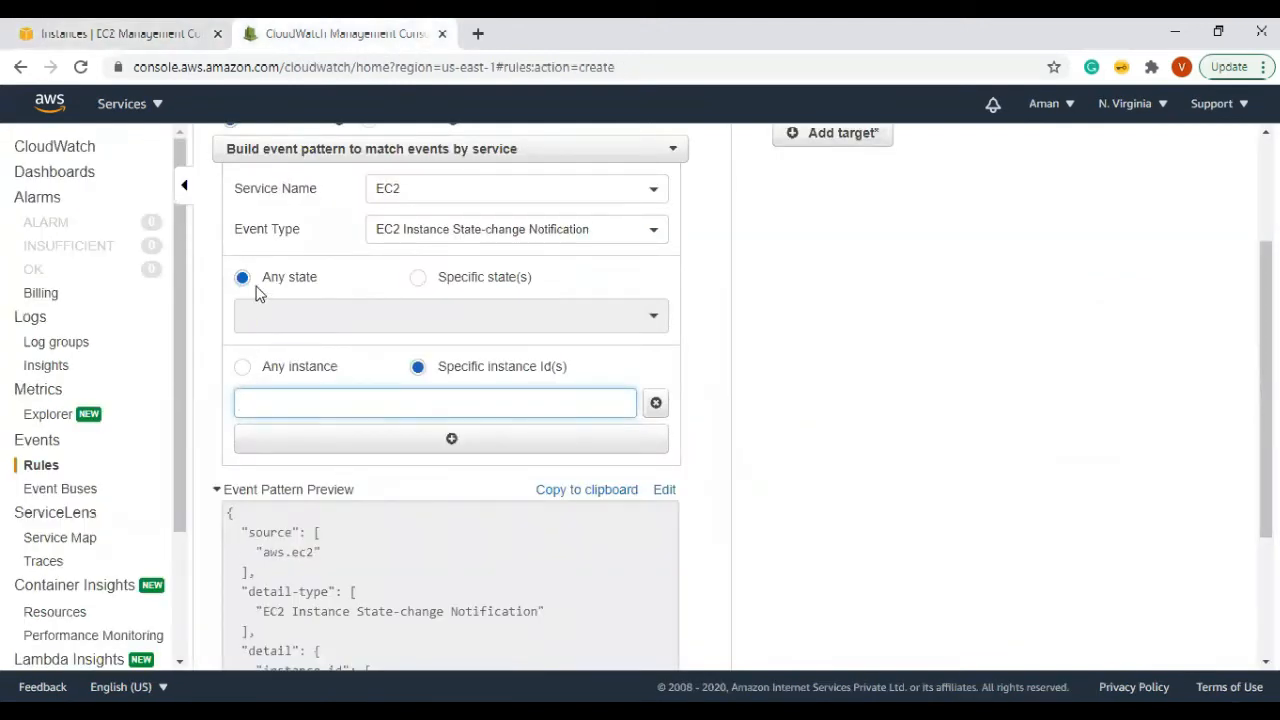
Step: Set the rule back to matching any instance and review the pattern
left_click(242, 367)
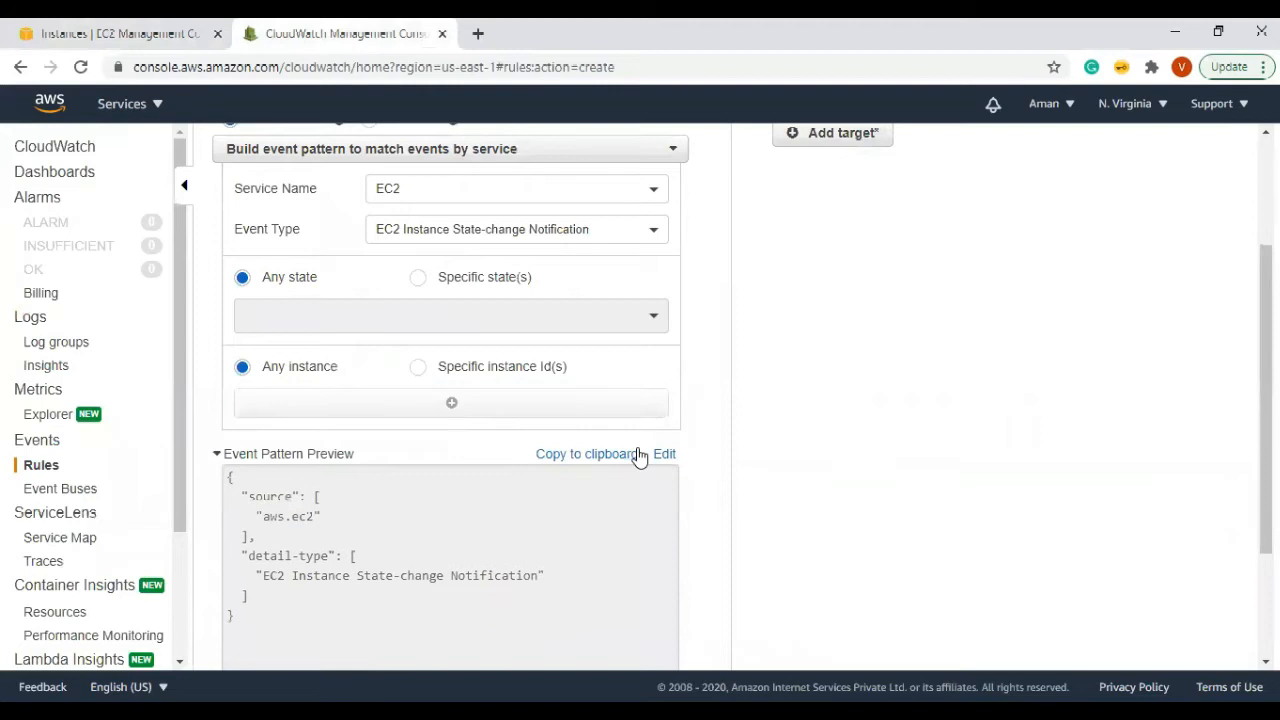
scroll(652, 440, "down", 2)
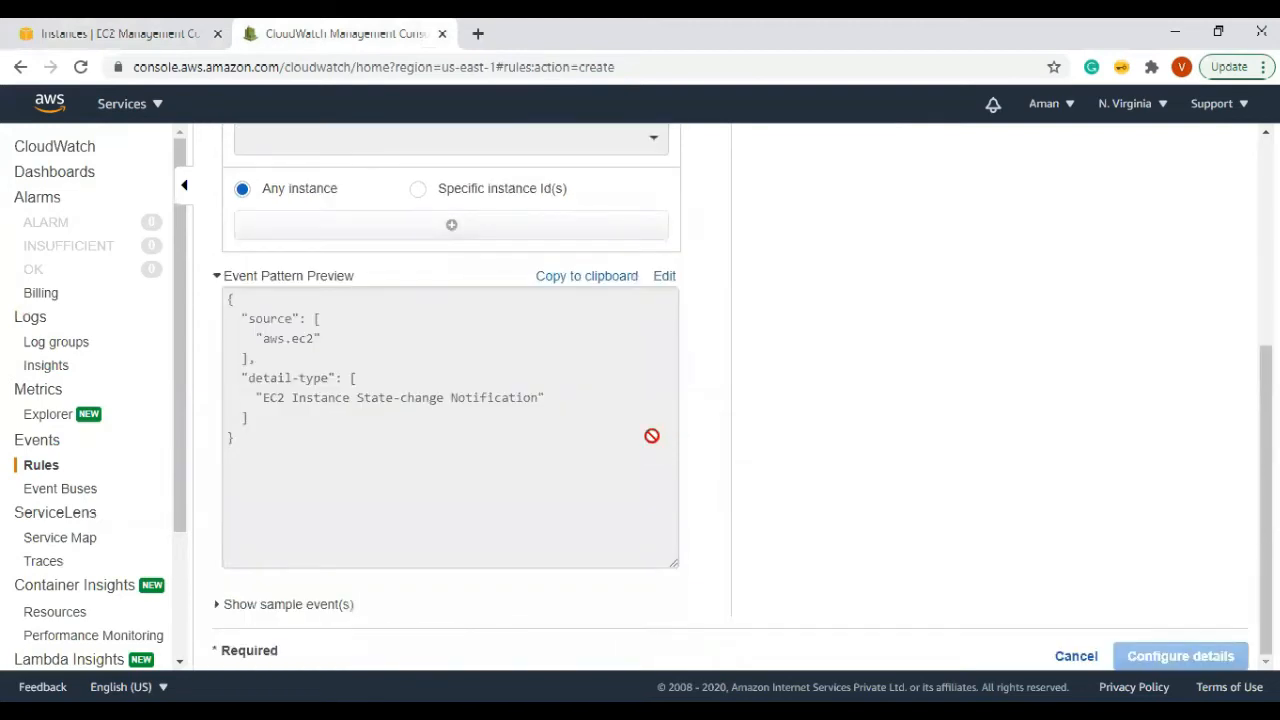
scroll(794, 500, "up", 4)
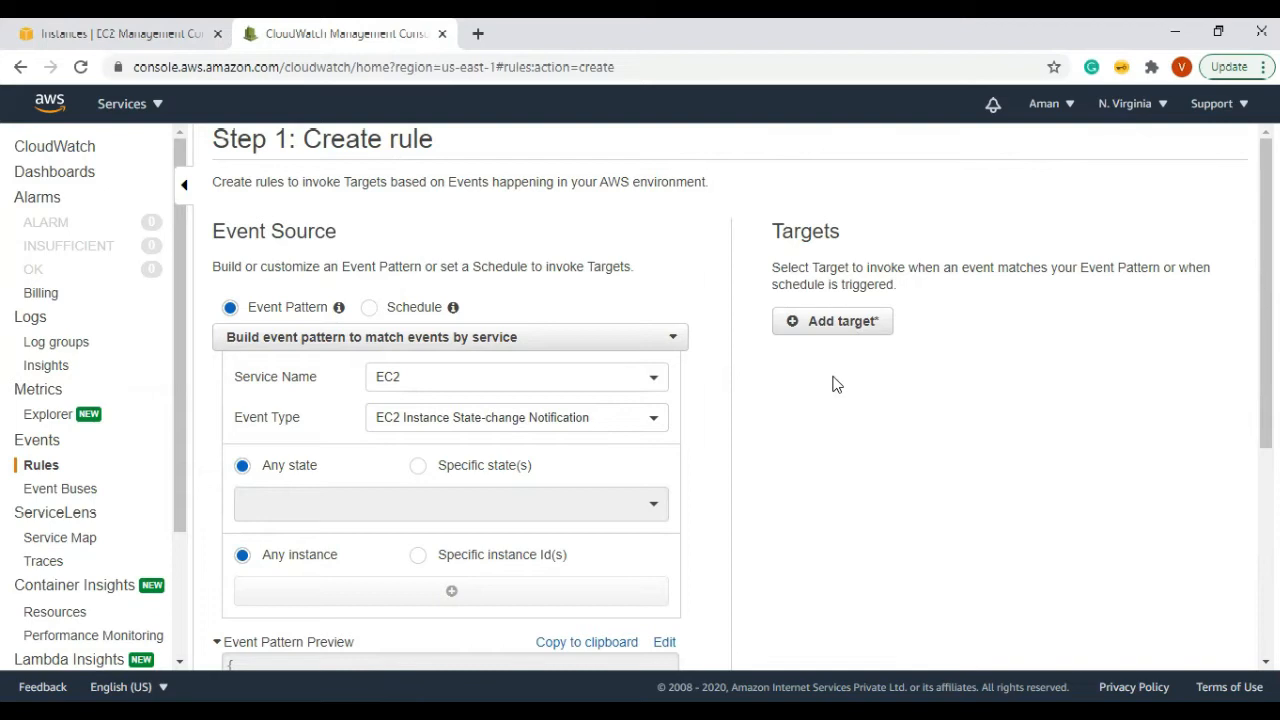
Step: Add a rule target with target type SNS topic
left_click(842, 322)
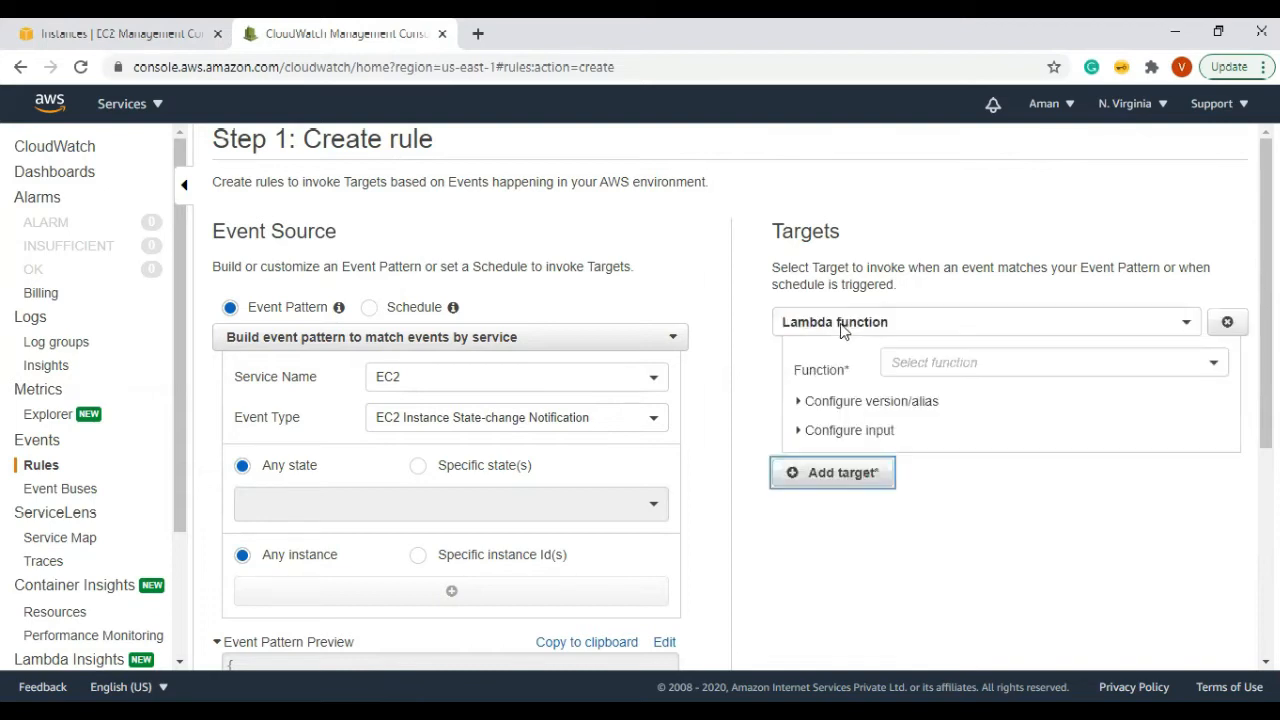
left_click(842, 322)
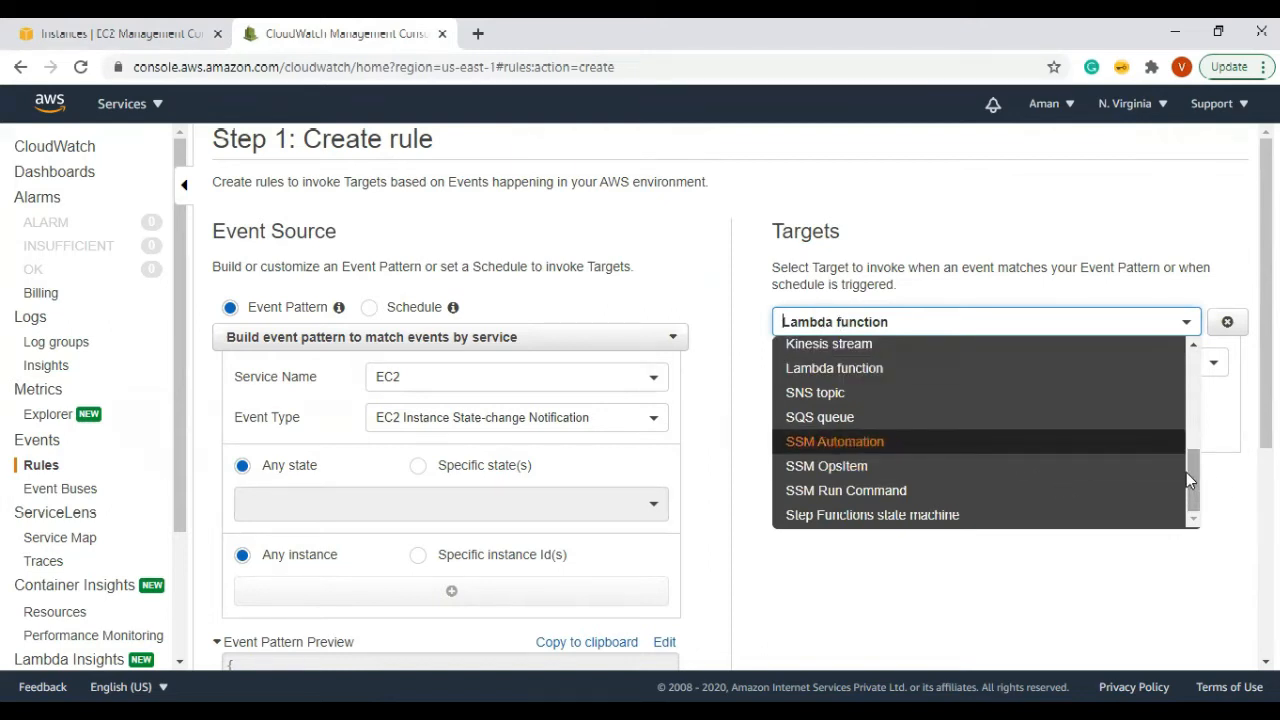
left_click_drag(1188, 480, 1184, 355)
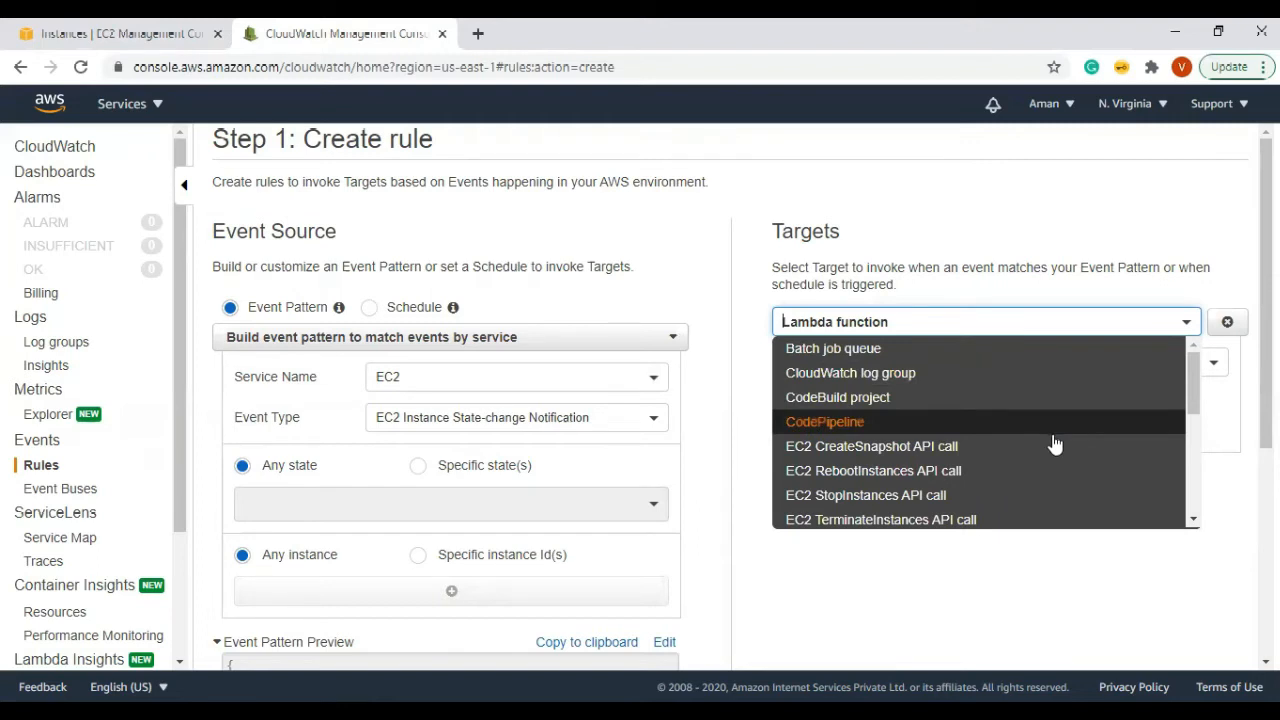
scroll(1054, 444, "down", 4)
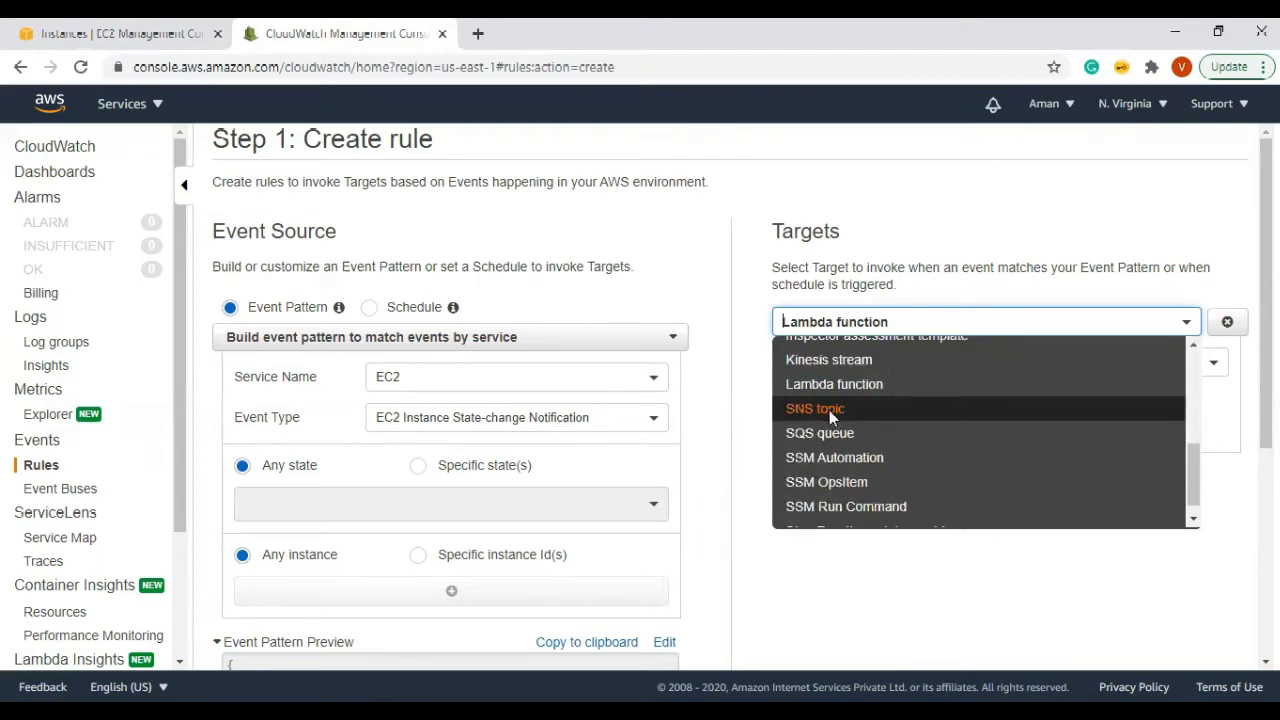
left_click(829, 410)
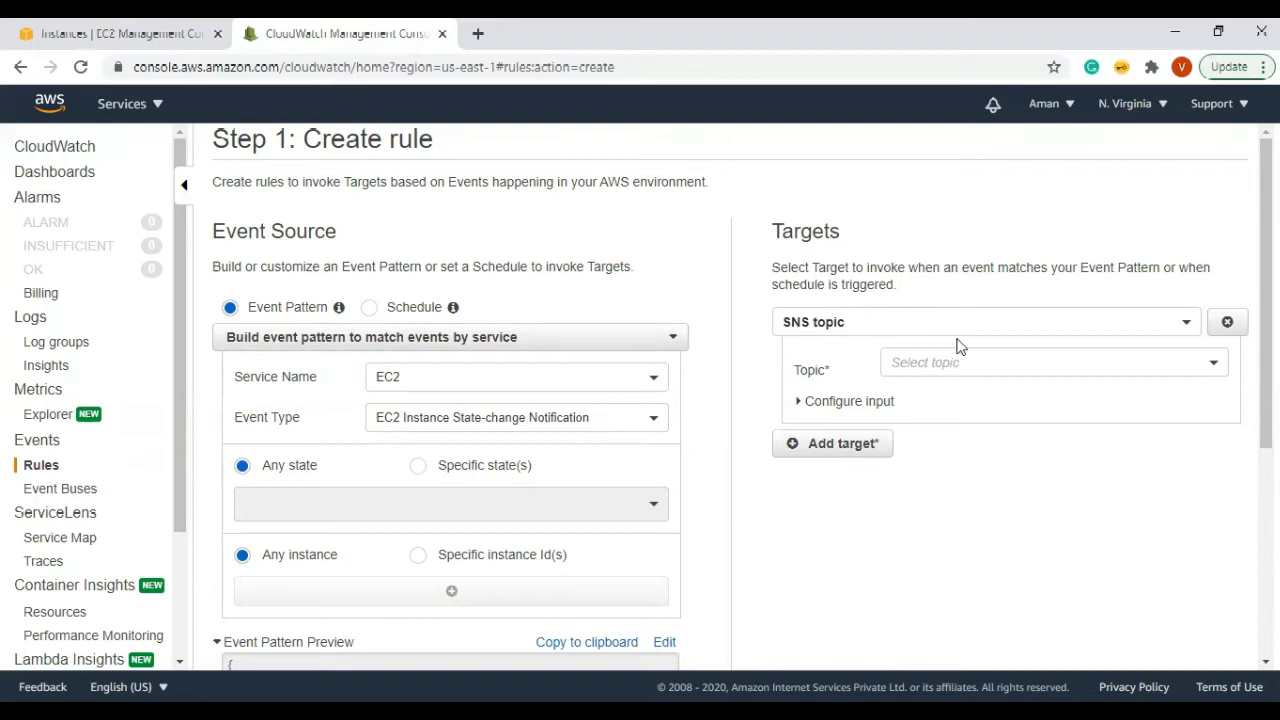
left_click(155, 105)
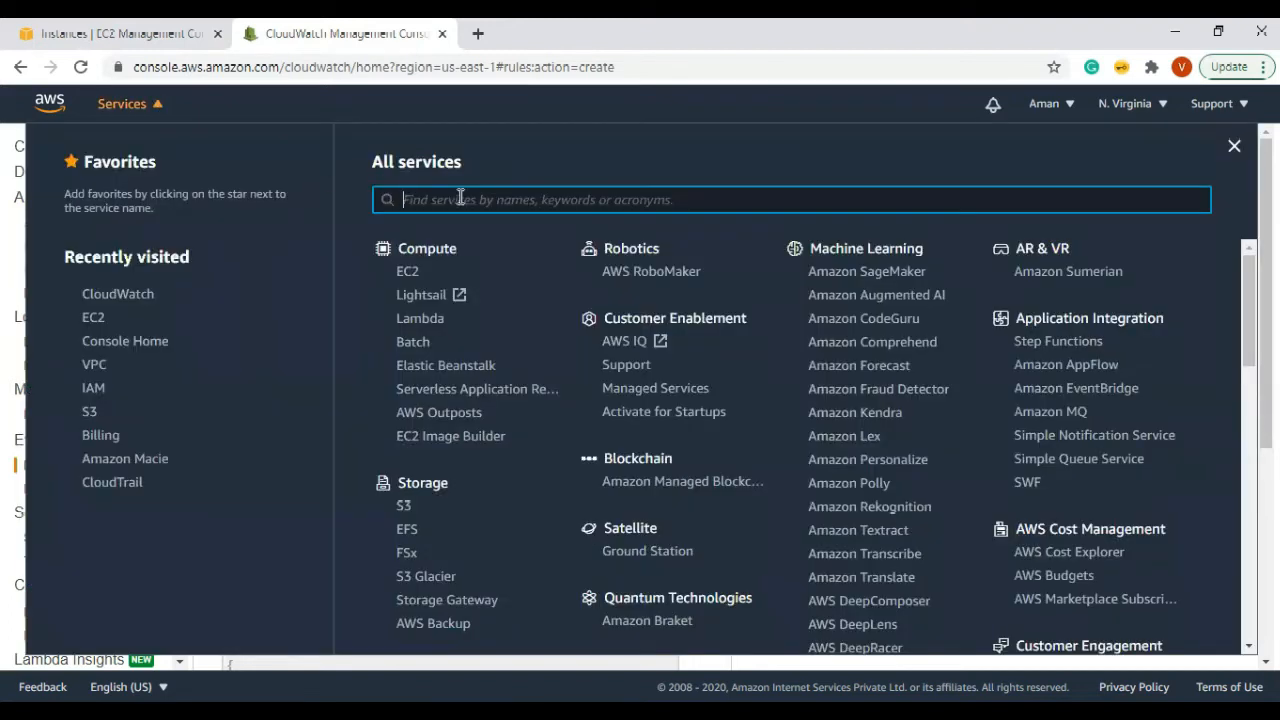
Step: Search 'sns' and open Simple Notification Service in a new tab
type("sns")
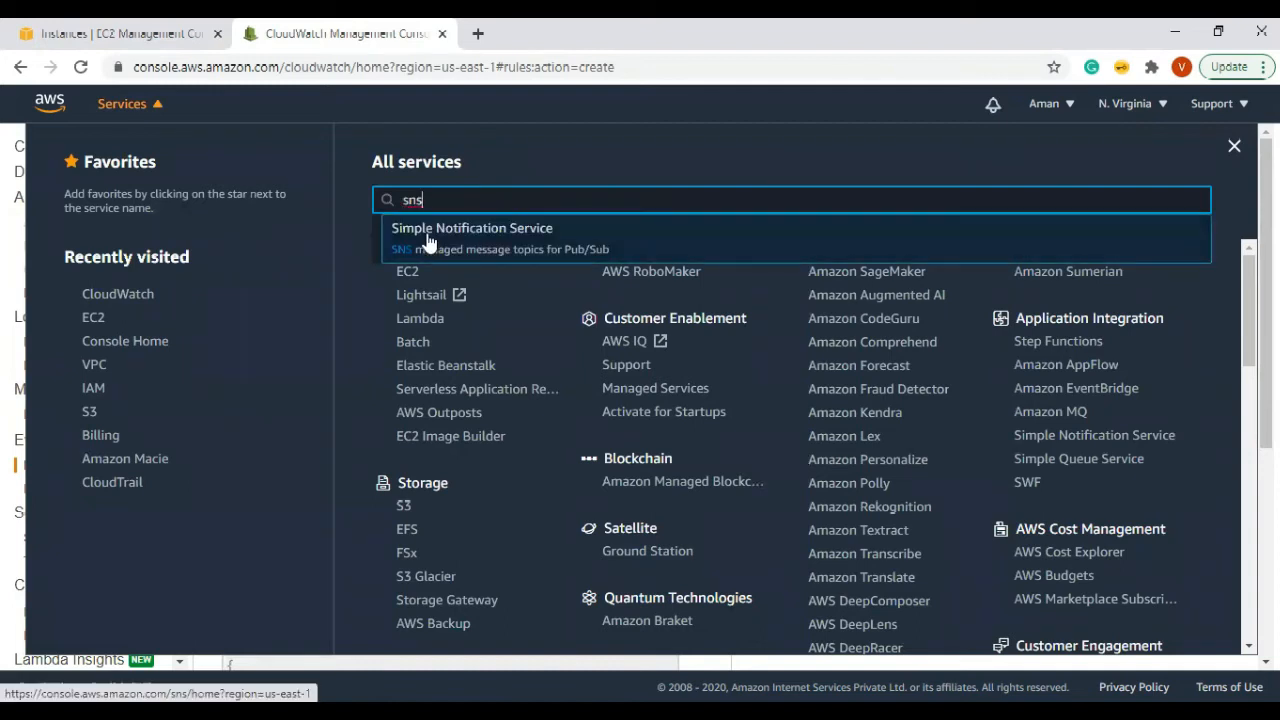
right_click(466, 247)
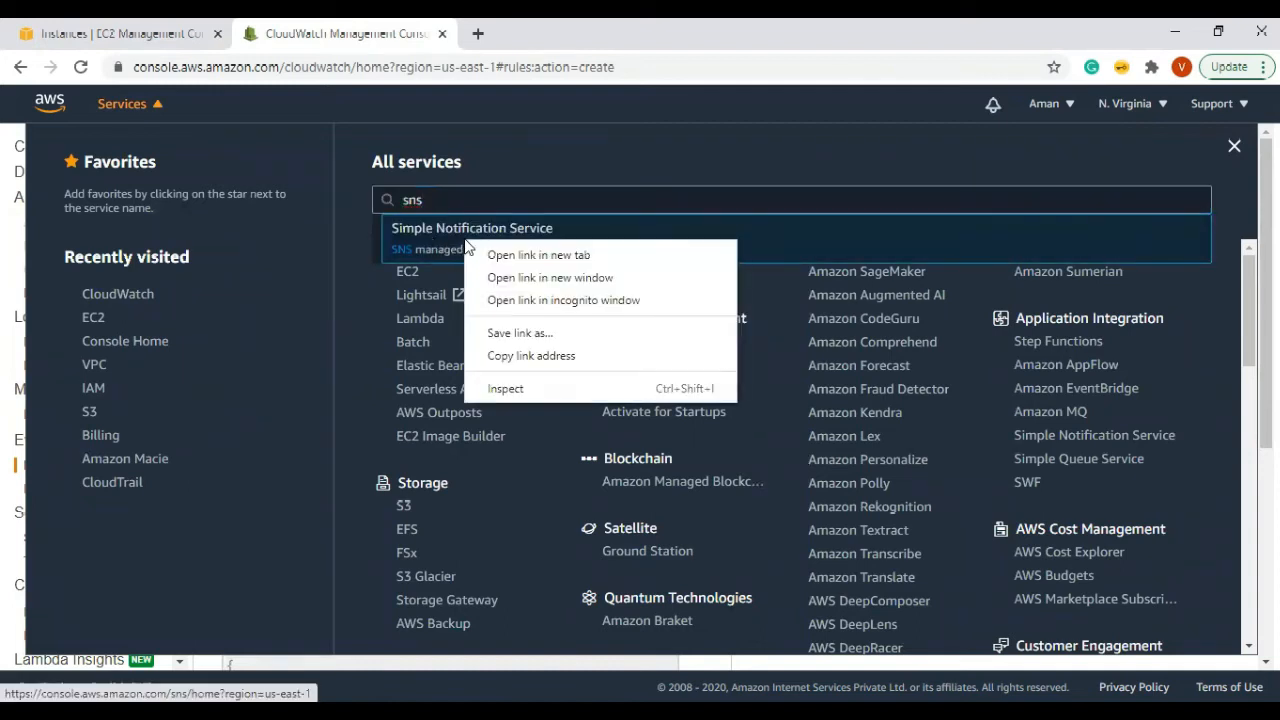
left_click(540, 251)
left_click(530, 36)
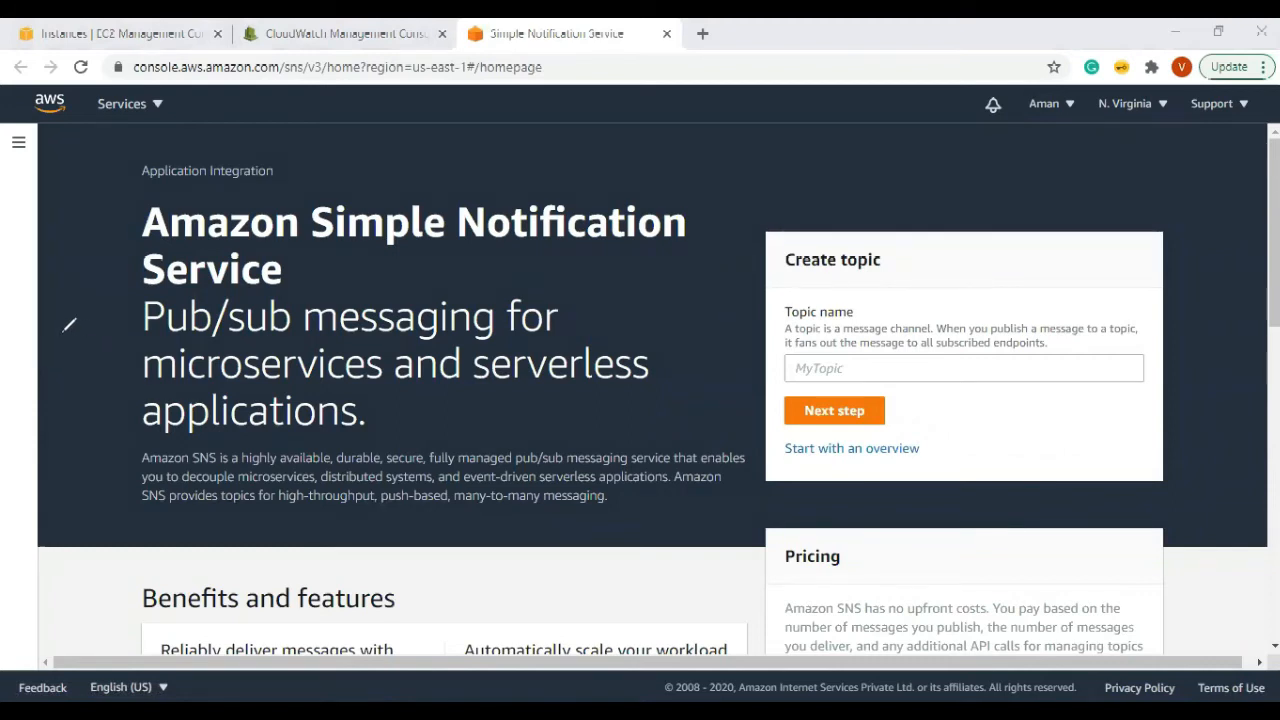
mouse_move(72, 443)
left_mouse_down()
mouse_move(62, 300)
mouse_move(328, 212)
mouse_move(348, 452)
mouse_move(102, 462)
left_mouse_up()
mouse_move(100, 300)
left_mouse_down()
mouse_move(140, 334)
mouse_move(222, 312)
mouse_move(245, 322)
mouse_move(275, 290)
mouse_move(255, 365)
left_mouse_up()
left_click_drag(344, 320, 470, 214)
left_click_drag(338, 318, 432, 318)
left_click_drag(338, 322, 440, 380)
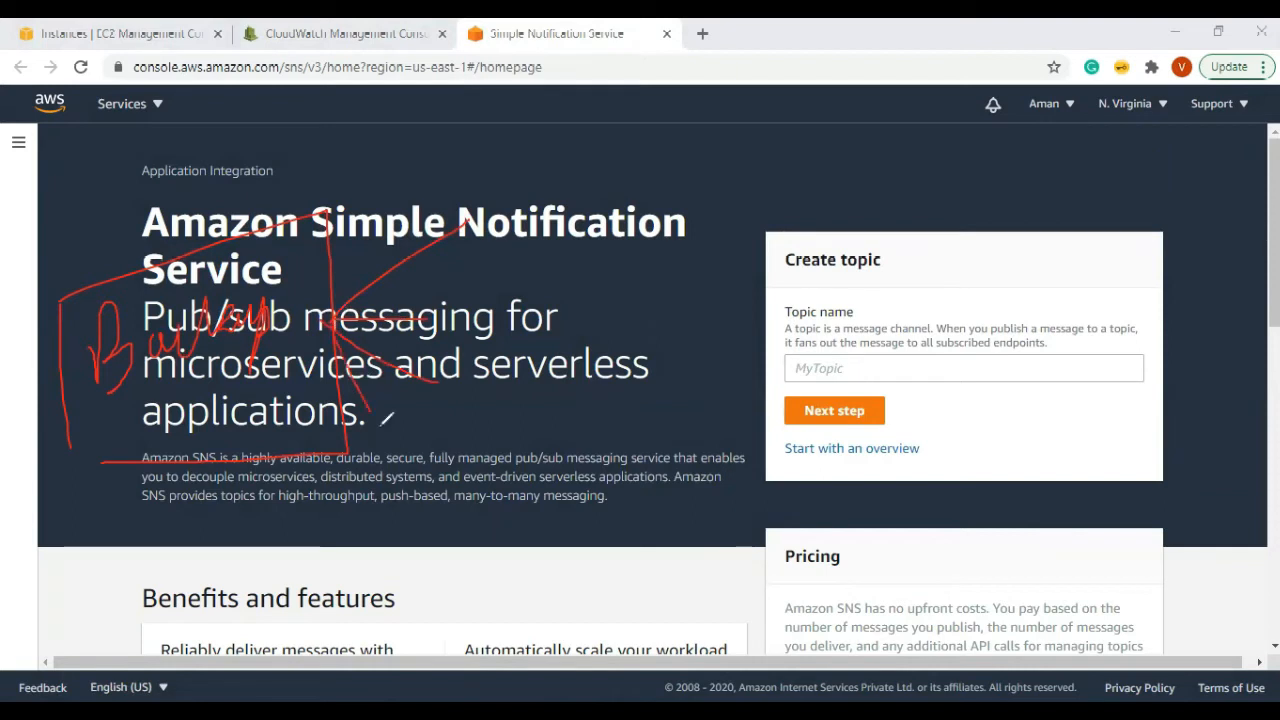
mouse_move(600, 212)
left_mouse_down()
mouse_move(592, 424)
mouse_move(796, 184)
mouse_move(624, 424)
left_mouse_up()
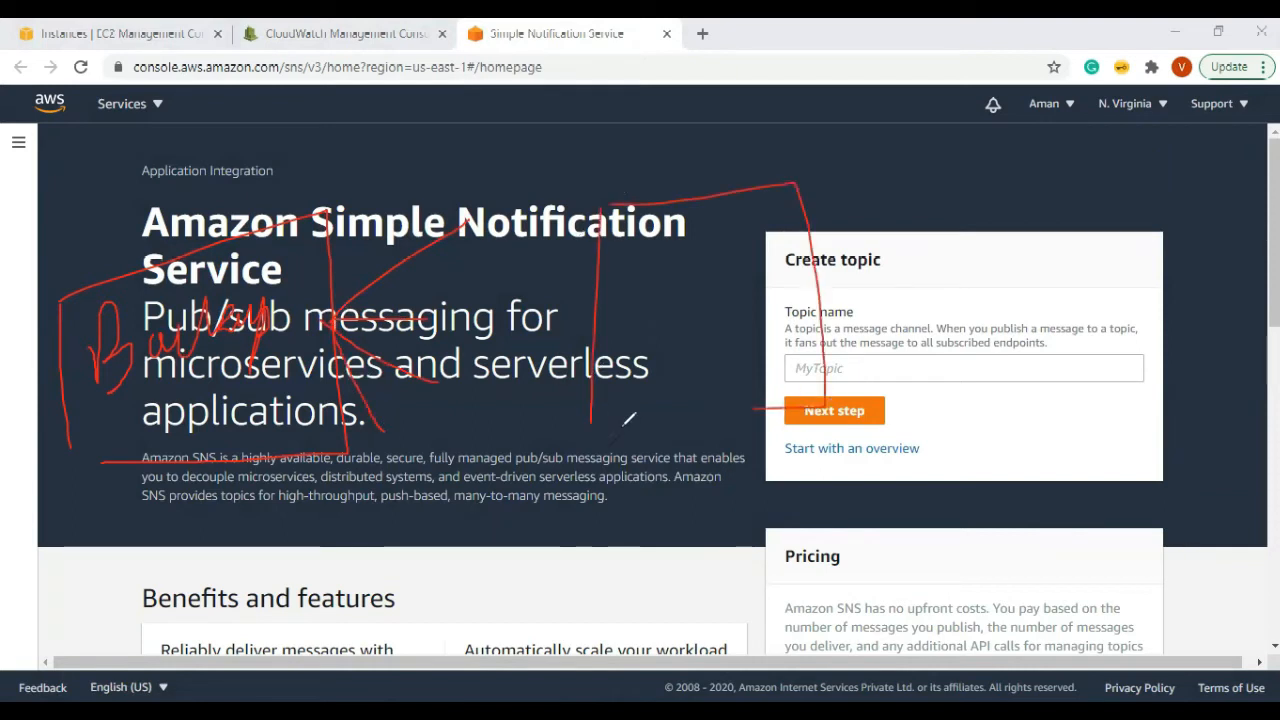
mouse_move(648, 252)
left_mouse_down()
mouse_move(640, 298)
mouse_move(660, 272)
mouse_move(712, 282)
mouse_move(744, 236)
mouse_move(756, 256)
mouse_move(742, 256)
mouse_move(774, 250)
left_mouse_up()
mouse_move(912, 183)
left_mouse_down()
mouse_move(818, 266)
mouse_move(903, 266)
mouse_move(932, 288)
left_mouse_up()
left_click_drag(818, 266, 992, 348)
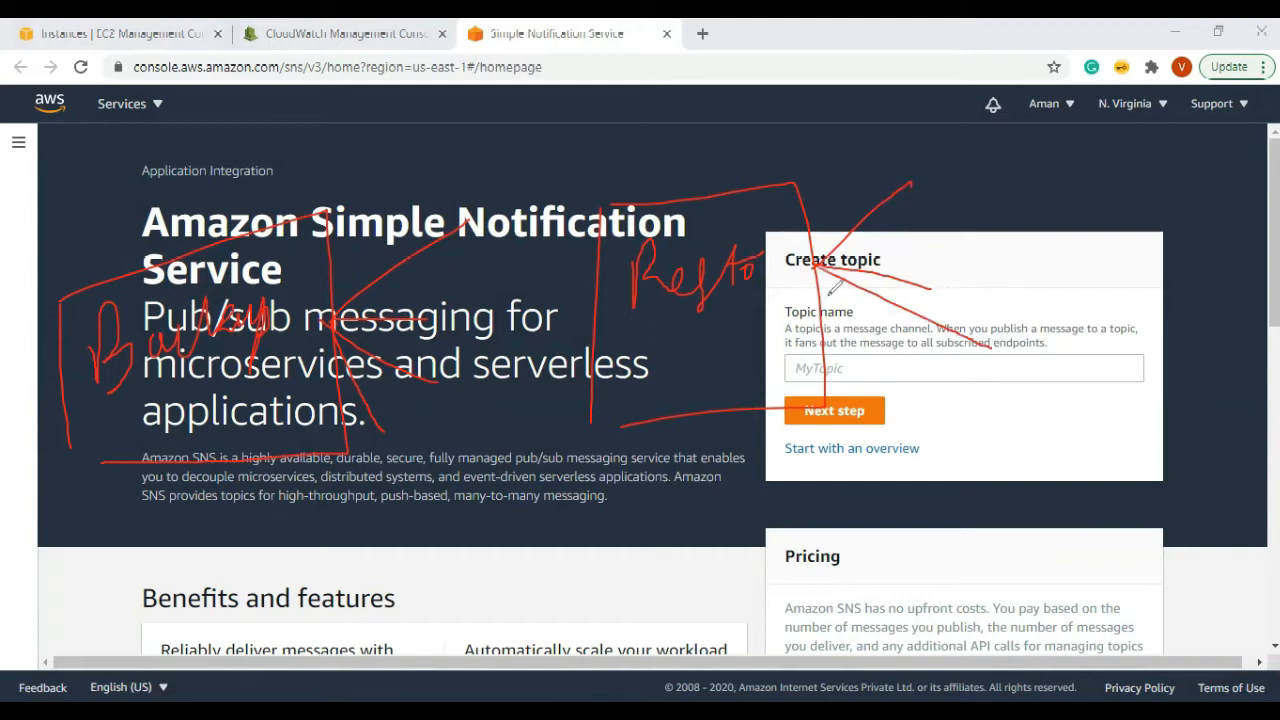
left_click_drag(412, 500, 438, 562)
mouse_move(428, 488)
left_mouse_down()
mouse_move(615, 575)
mouse_move(490, 608)
left_mouse_up()
mouse_move(468, 514)
left_mouse_down()
mouse_move(473, 536)
mouse_move(487, 534)
mouse_move(536, 500)
mouse_move(695, 472)
left_mouse_up()
left_click_drag(621, 503, 728, 498)
left_click_drag(620, 504, 778, 552)
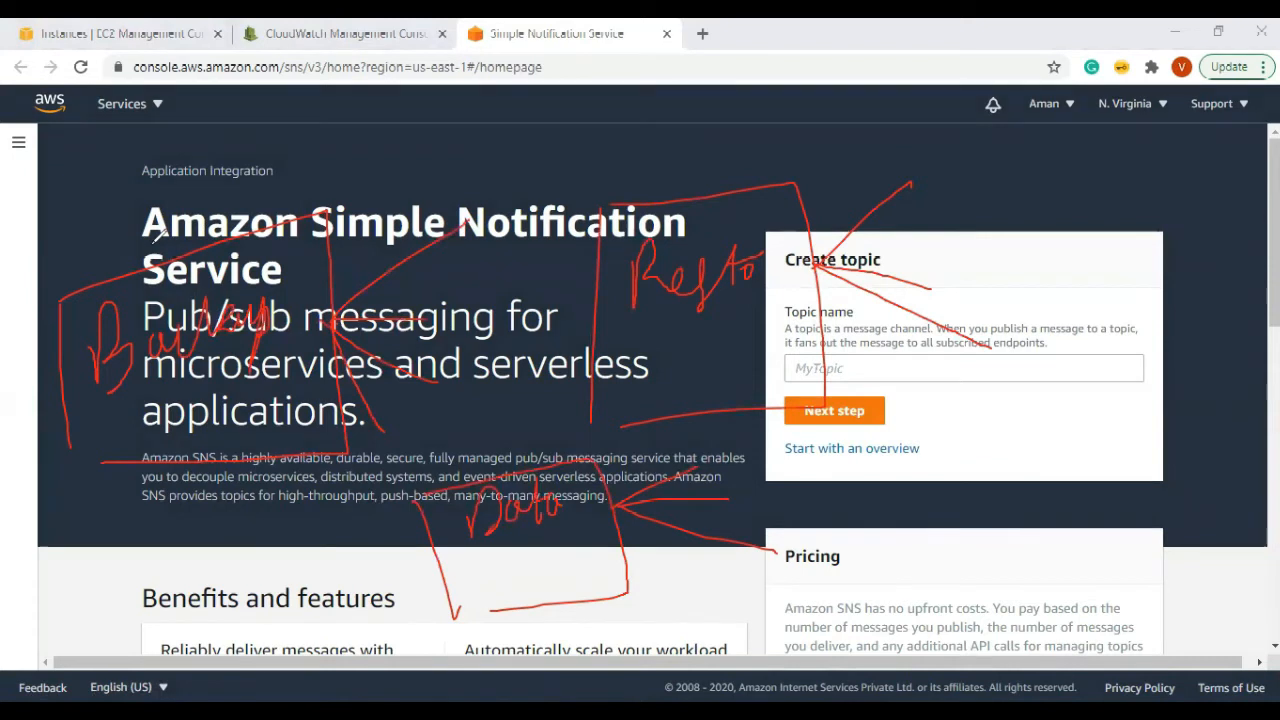
mouse_move(97, 180)
left_mouse_down()
mouse_move(125, 248)
mouse_move(140, 230)
left_mouse_up()
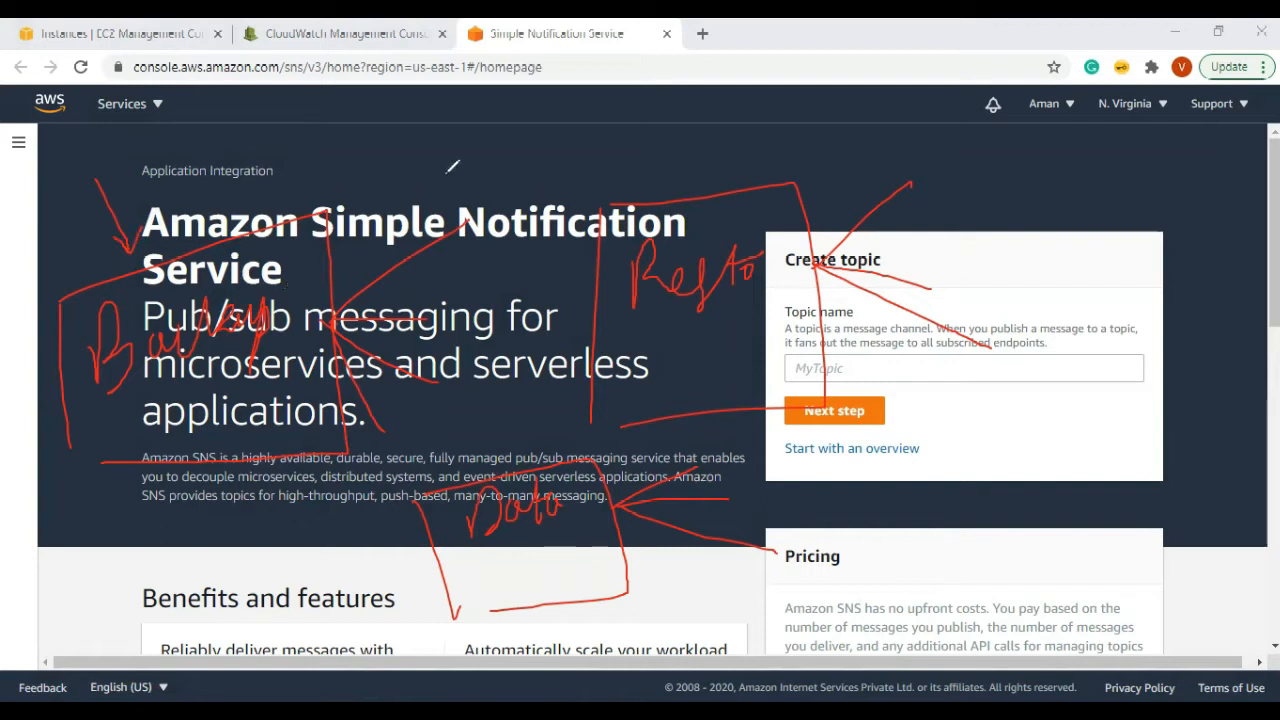
key("e")
mouse_move(561, 205)
left_mouse_down()
mouse_move(586, 334)
mouse_move(902, 163)
left_mouse_up()
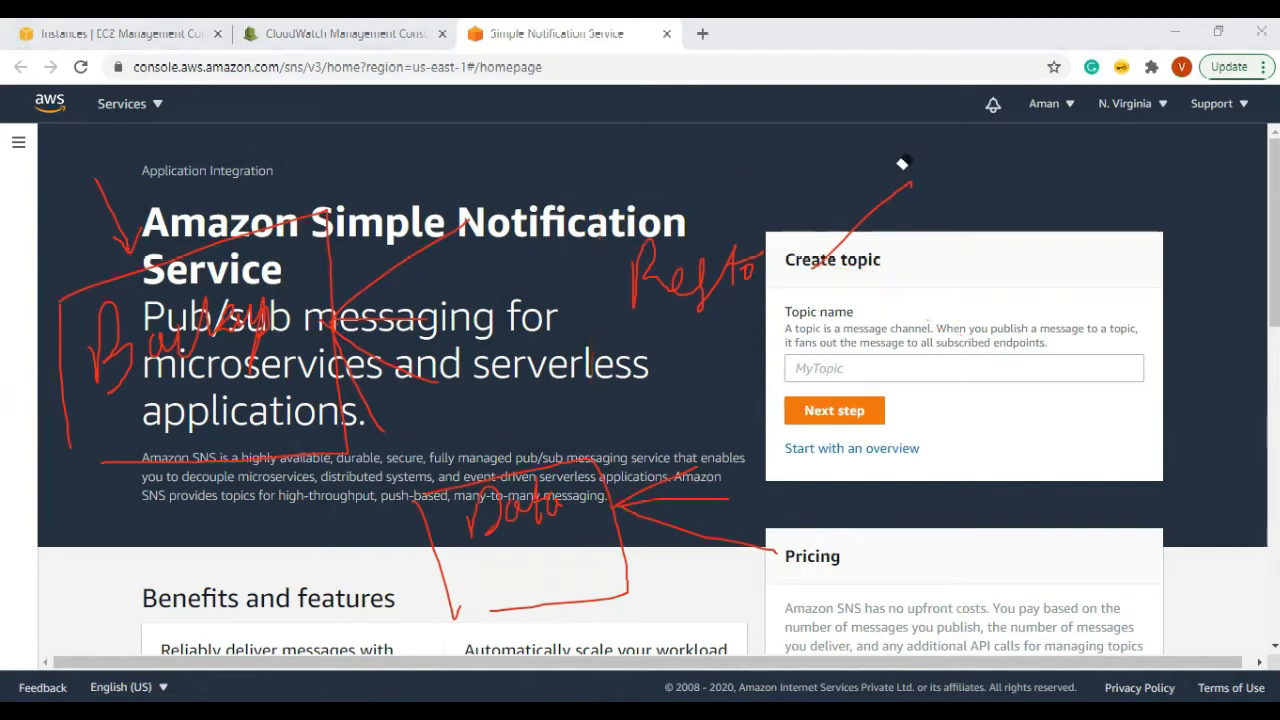
key("e")
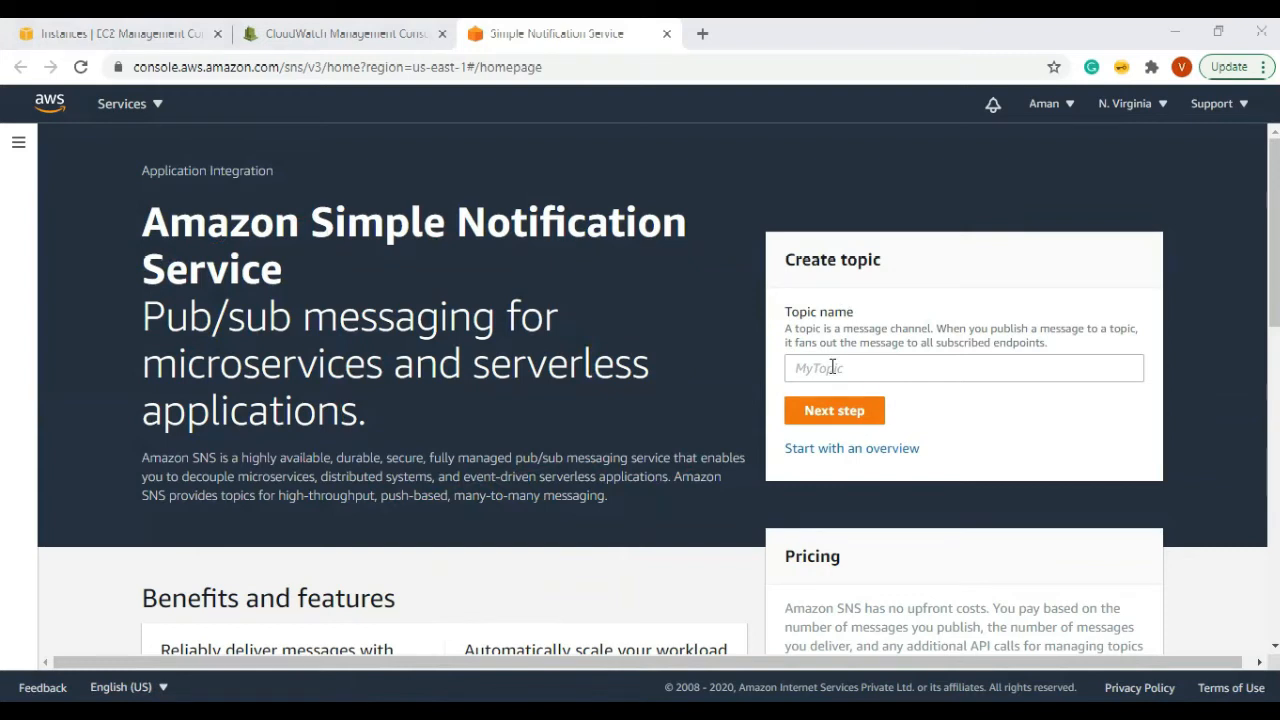
left_click(18, 142)
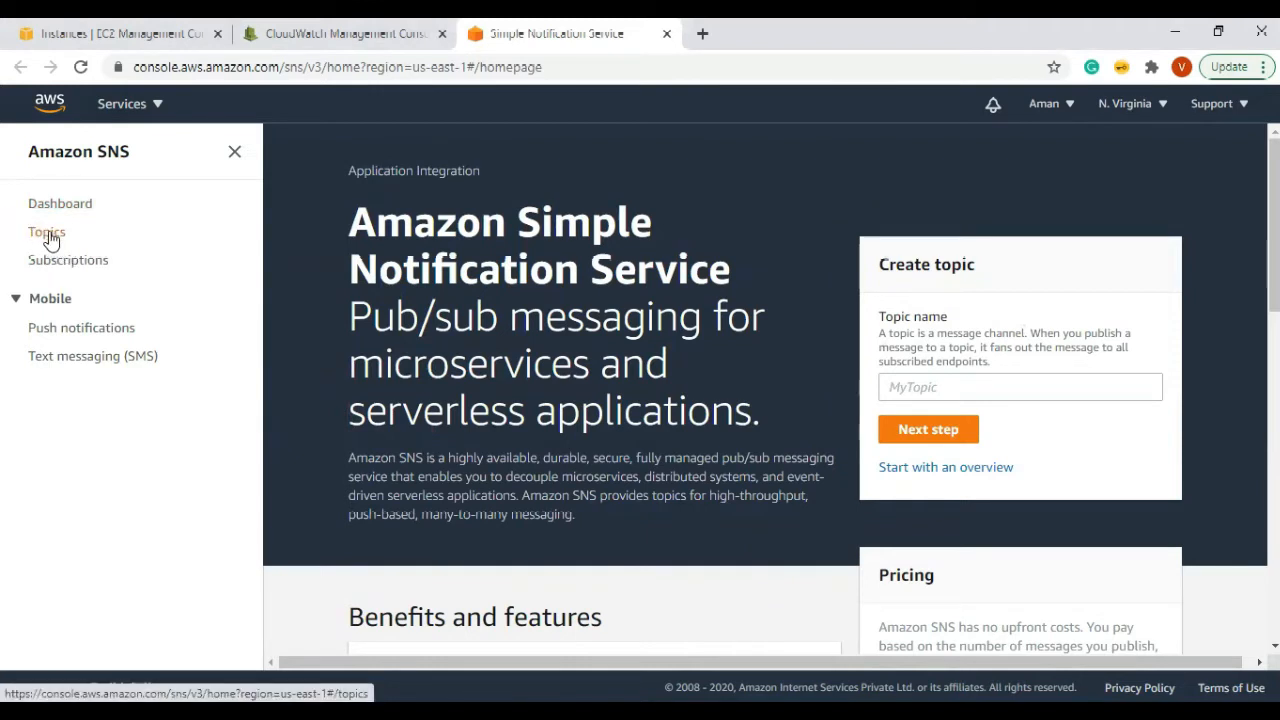
Step: Open the SNS Topics list and start creating a new topic
left_click_drag(51, 241, 52, 246)
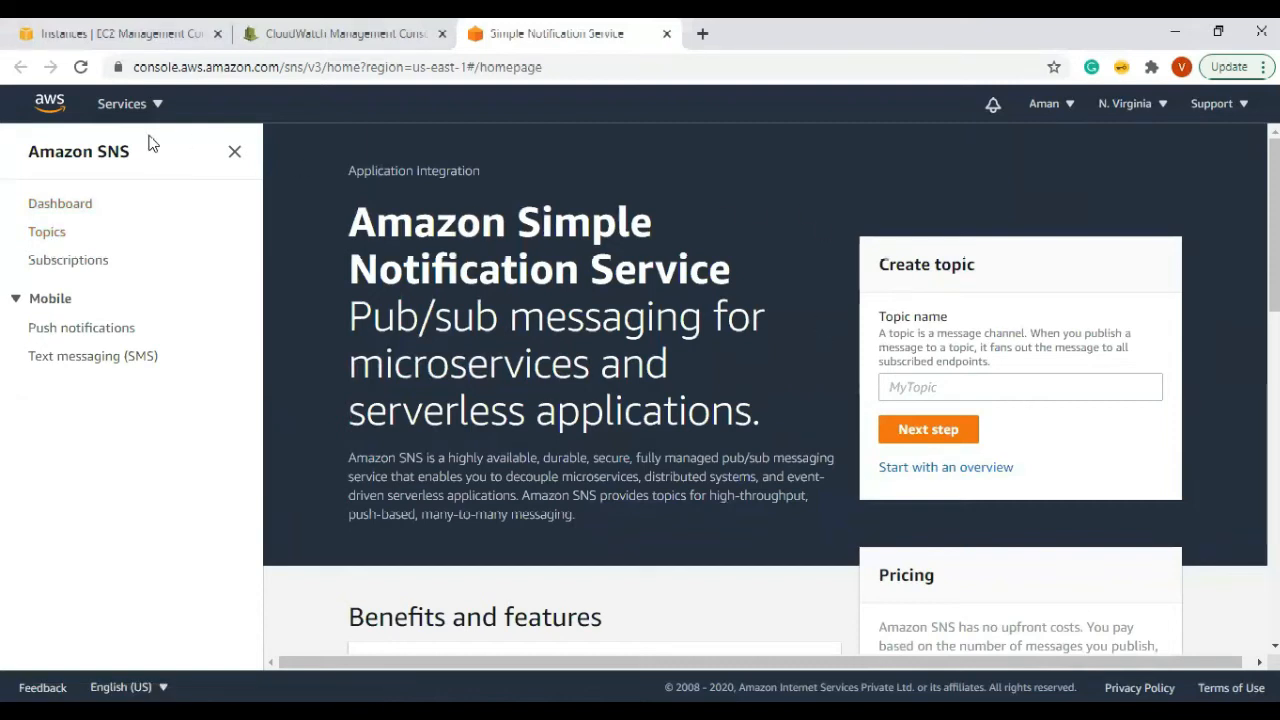
left_click(44, 238)
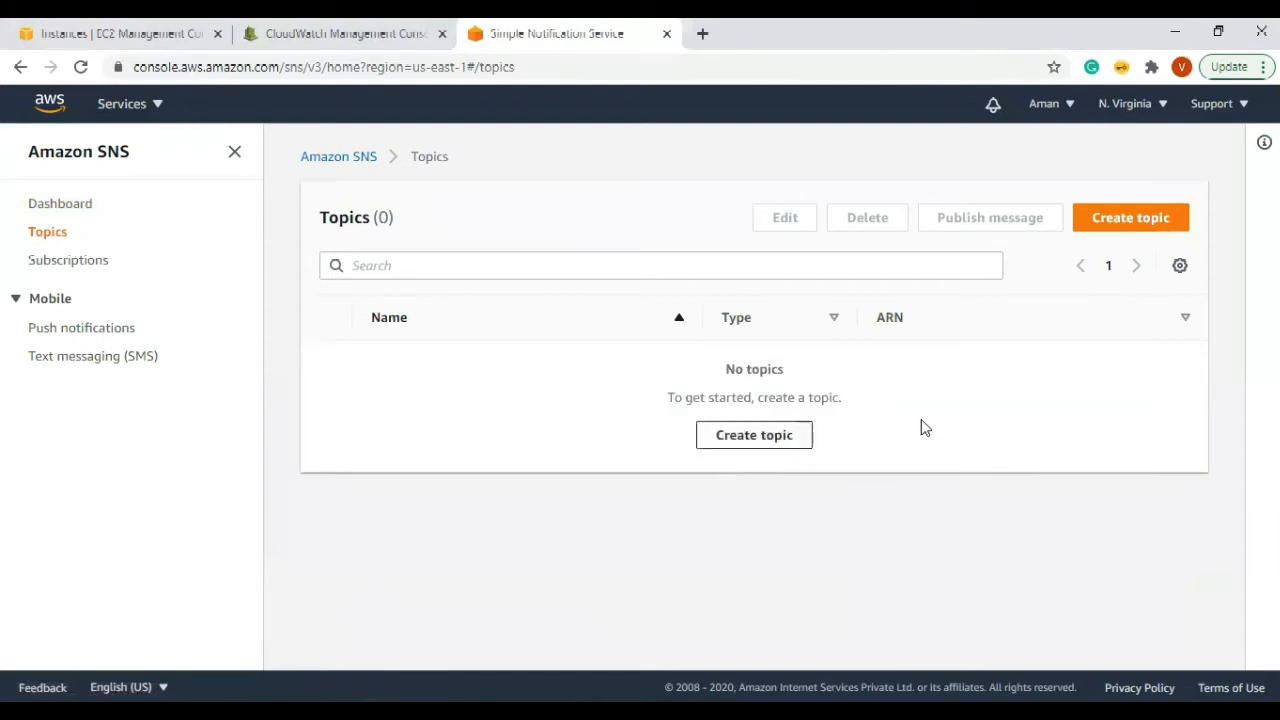
left_click(1122, 220)
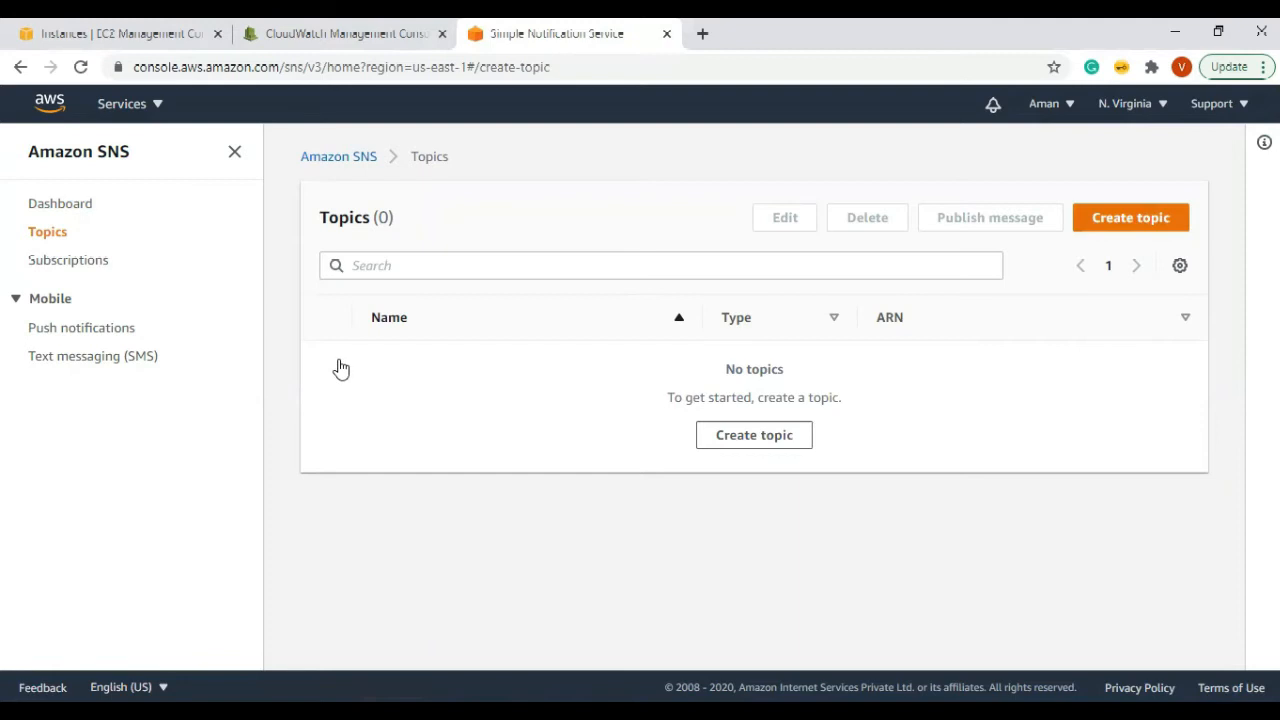
Step: Review the Create topic form and pick the topic type, toggling Standard and FIFO
scroll(519, 344, "down", 2)
scroll(519, 351, "up", 2)
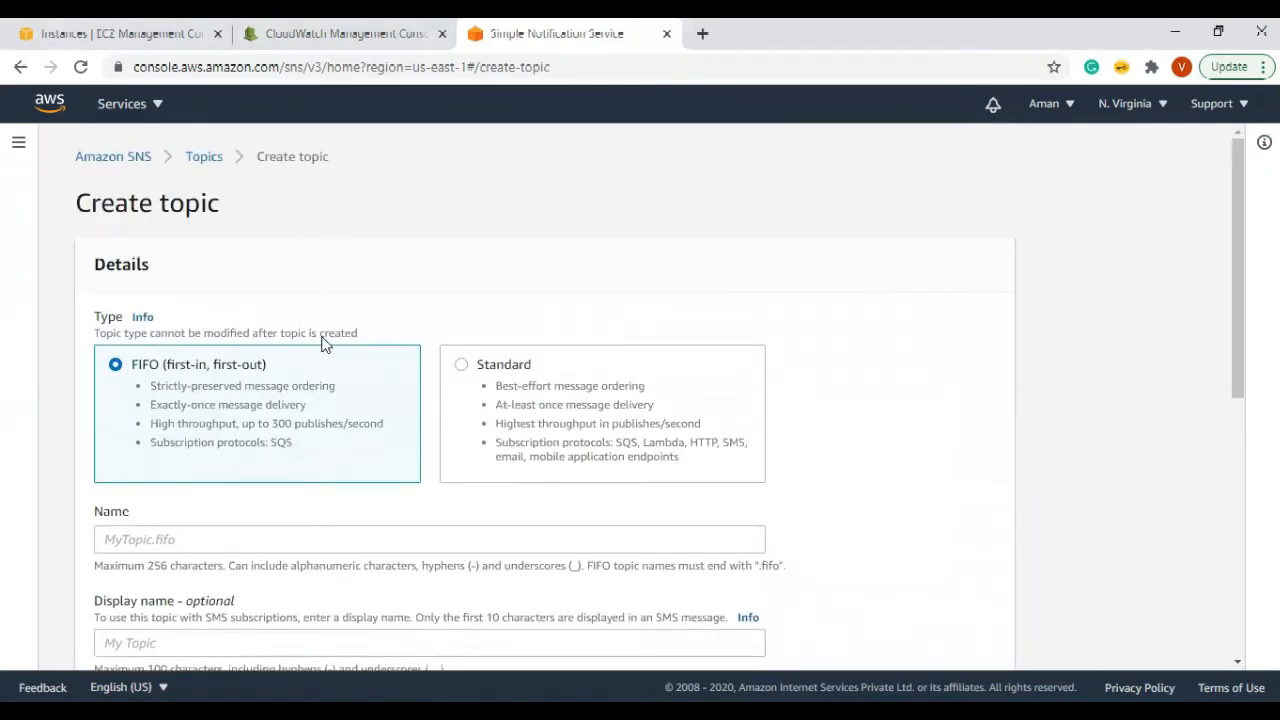
scroll(934, 410, "down", 3)
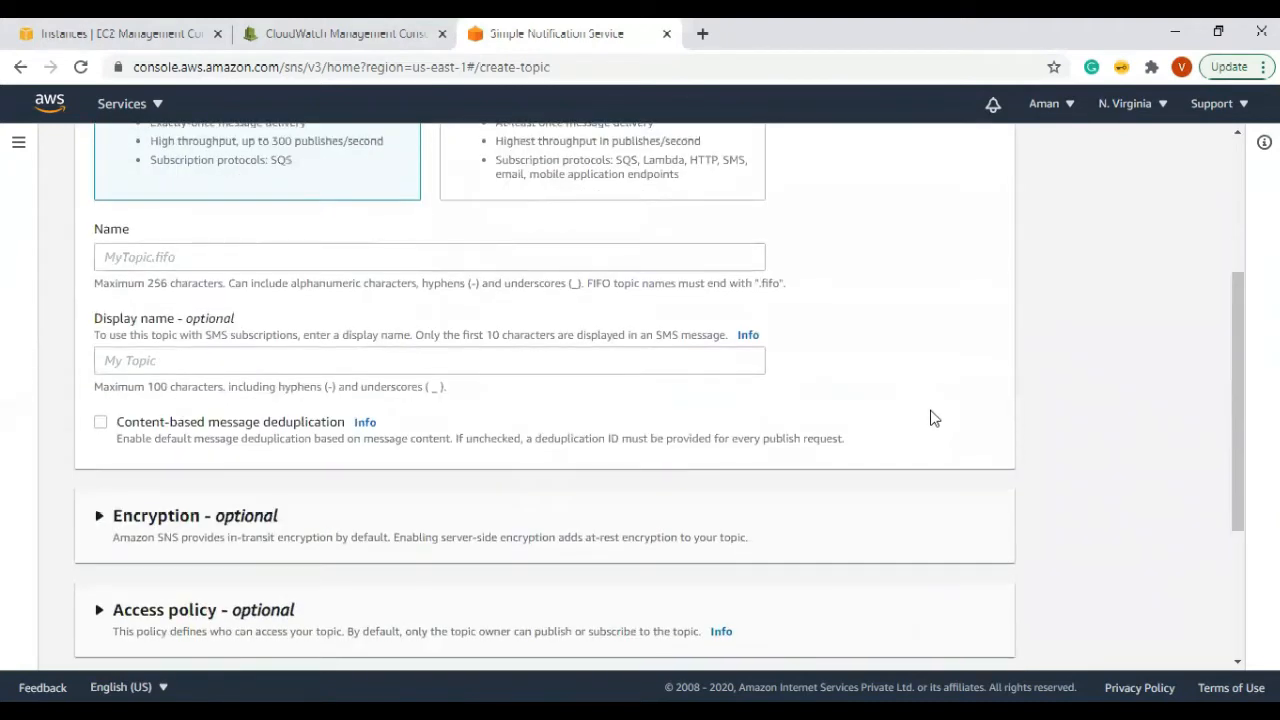
scroll(932, 418, "down", 3)
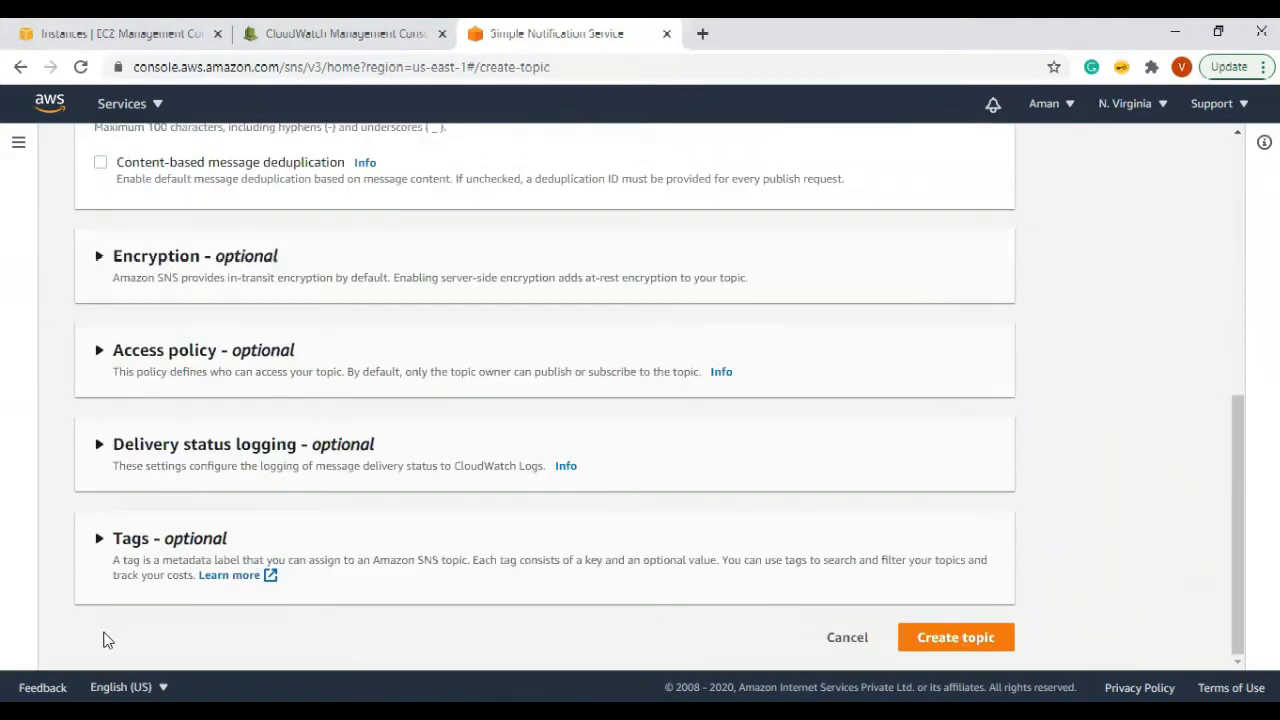
scroll(113, 620, "up", 10)
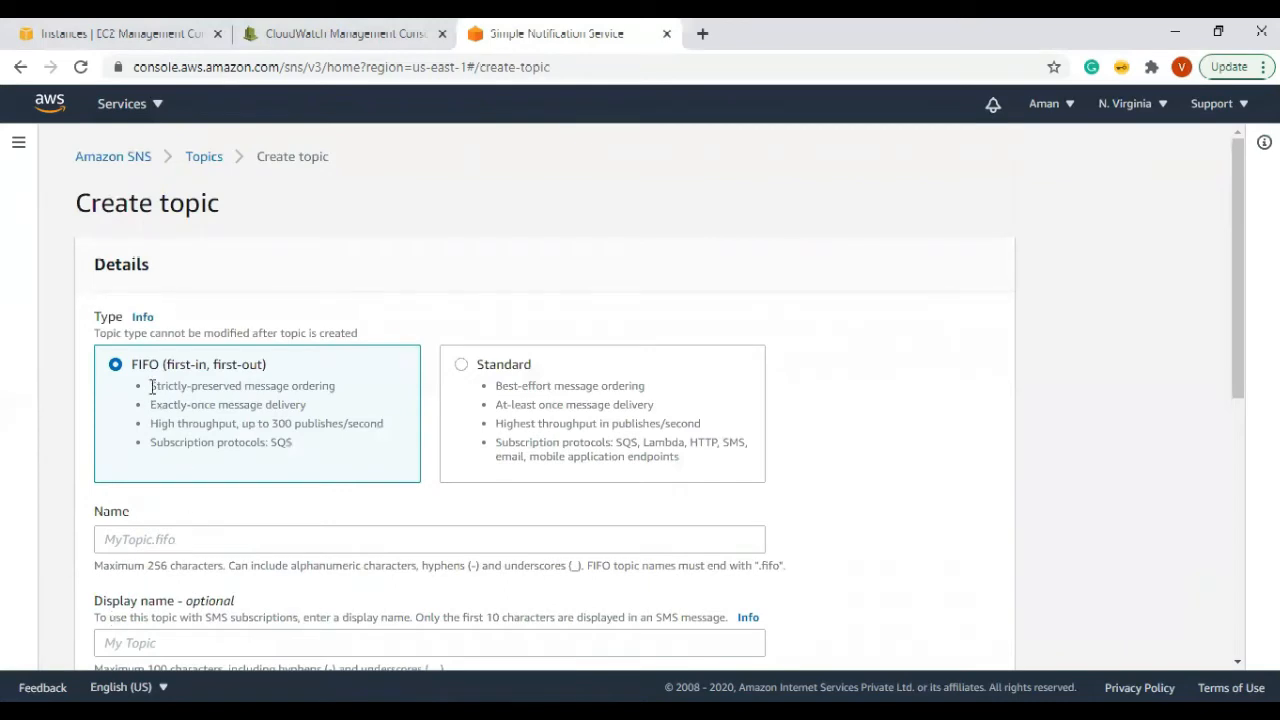
left_click_drag(130, 364, 163, 364)
left_click(466, 367)
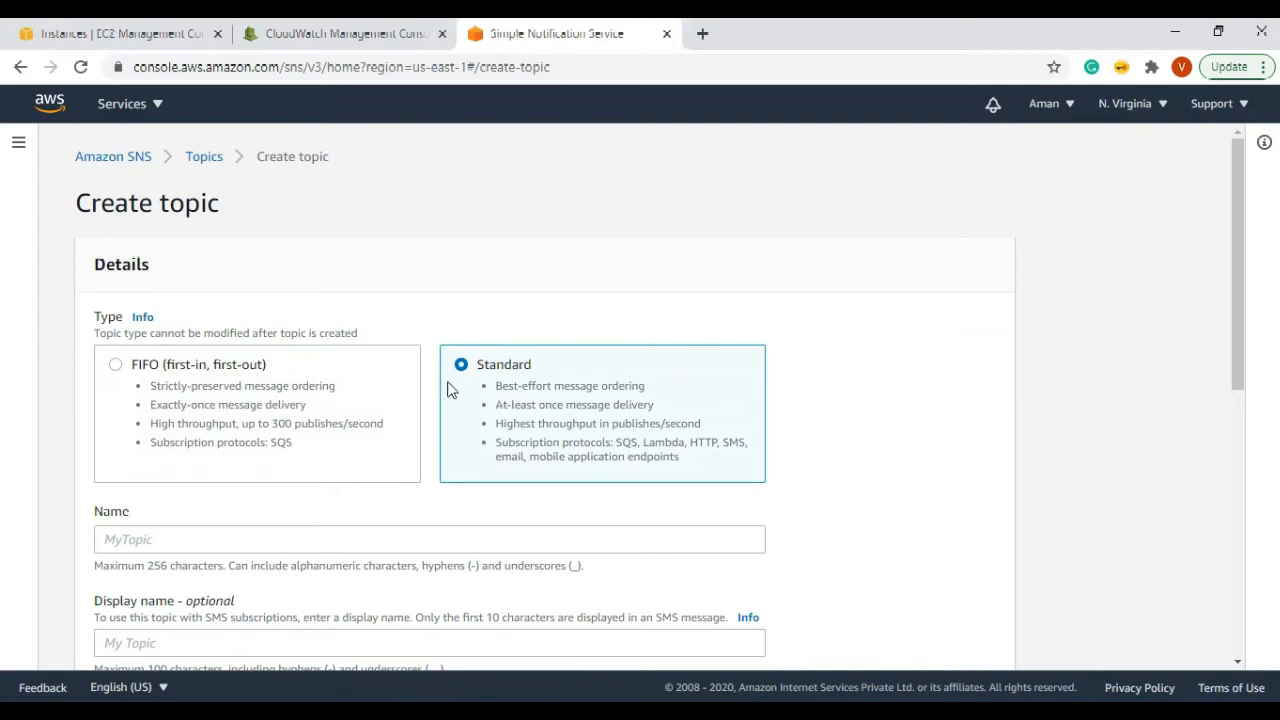
left_click(286, 404)
Step: Reselect Standard and type the topic name ec2statechange-notification
left_click(528, 388)
scroll(405, 266, "down", 3)
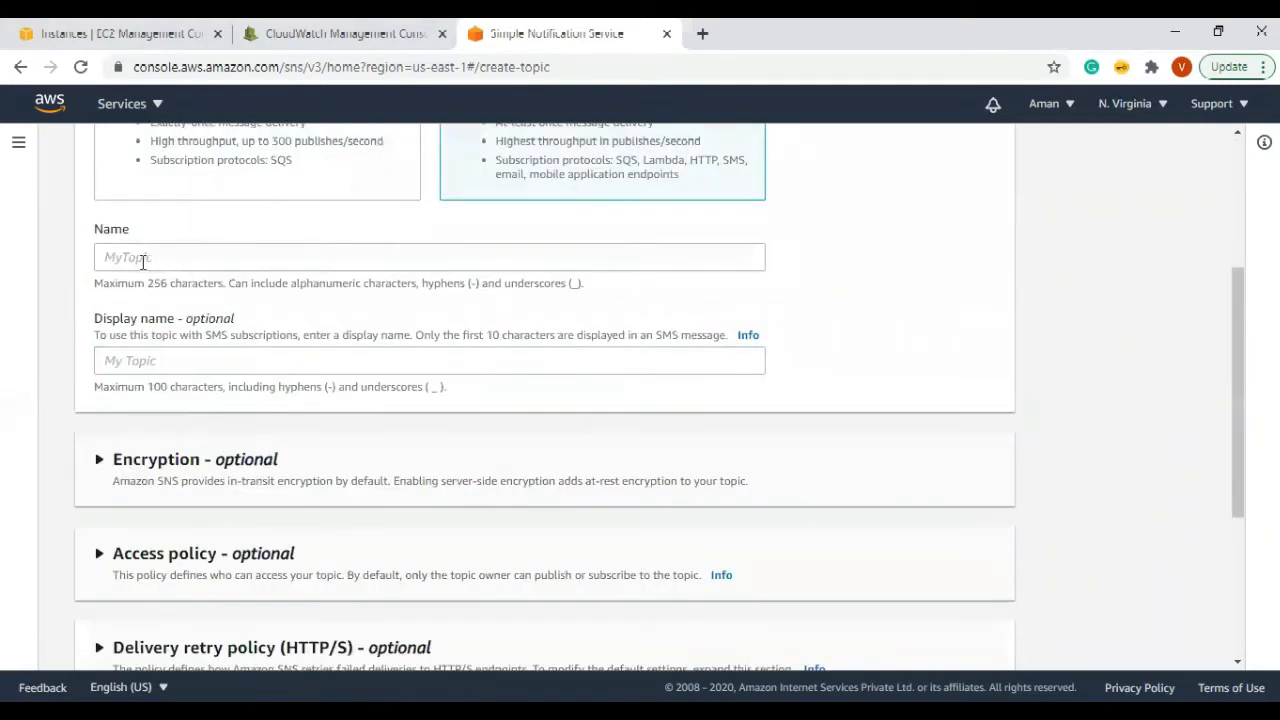
left_click(201, 257)
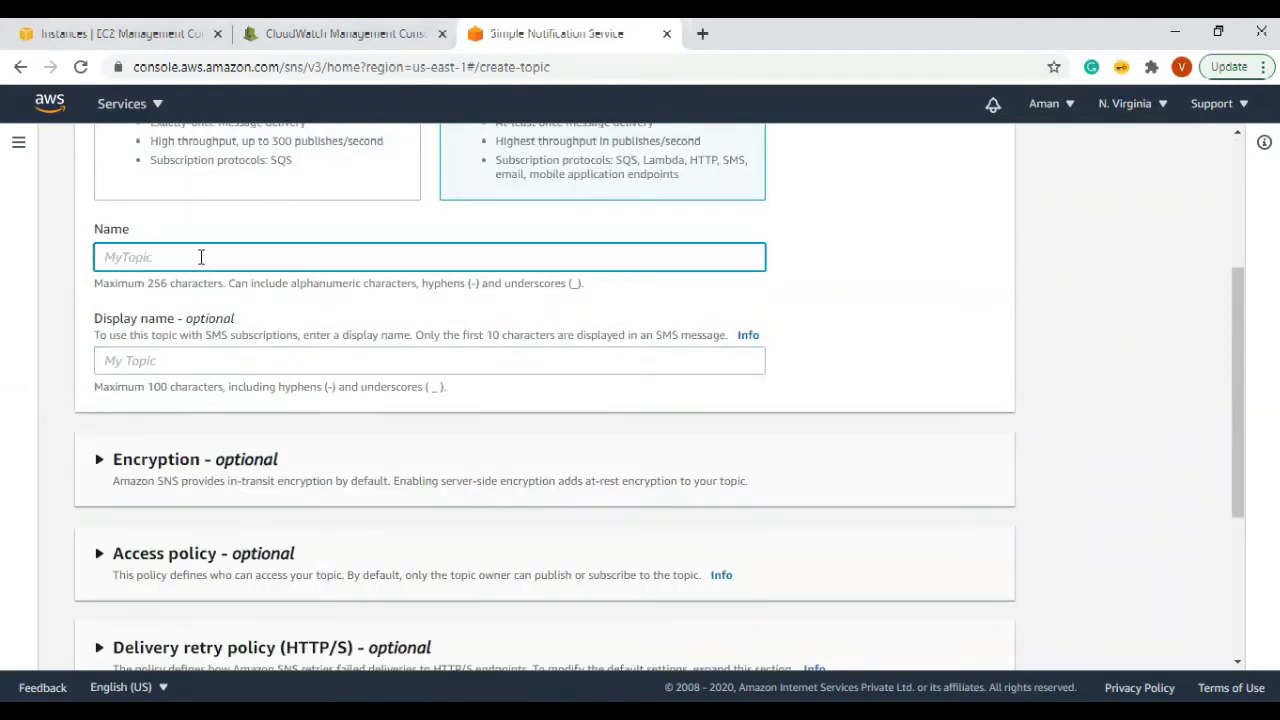
type("ec2")
type("chs")
type("tage")
key("BackSpace")
key("BackSpace")
key("BackSpace")
key("BackSpace")
type("stag")
Step: Fix the typo in 'notification' and copy the finished topic name
key("BackSpace")
type("techange-notification")
left_click(225, 255)
key("BackSpace")
left_click(228, 257)
type("fi")
left_click_drag(316, 258, 60, 256)
key("ctrl+c")
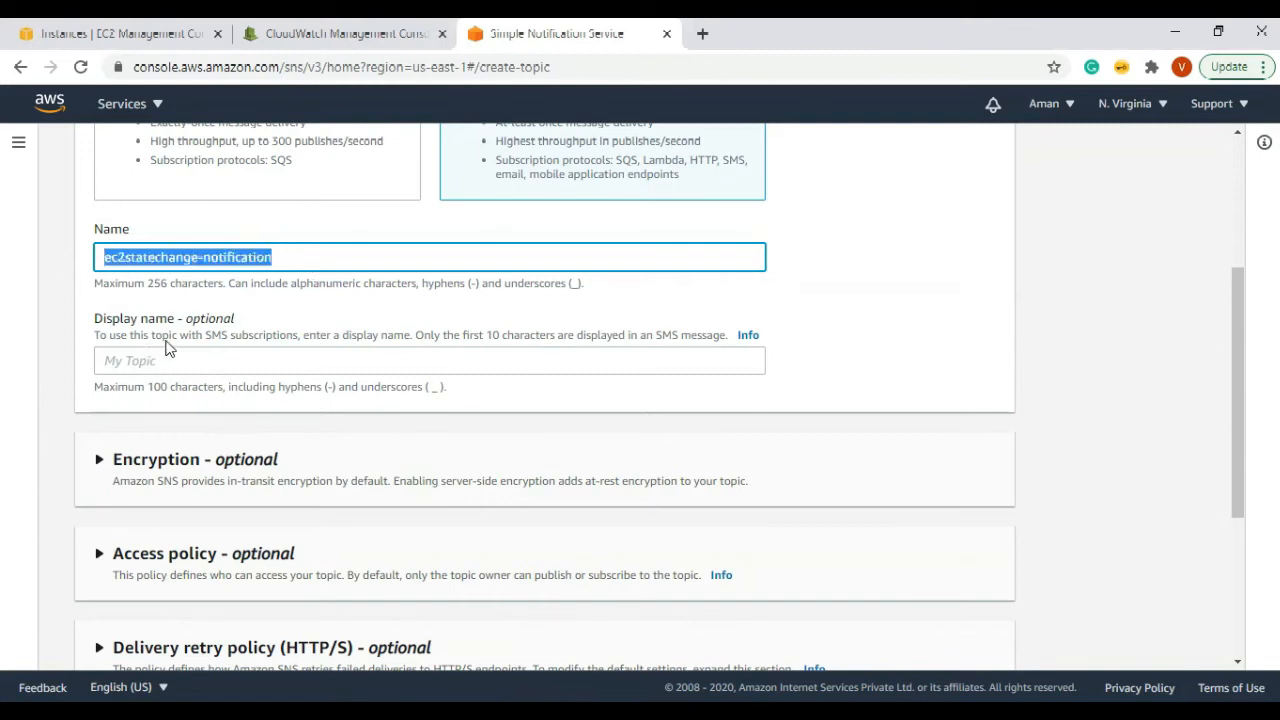
left_click(208, 357)
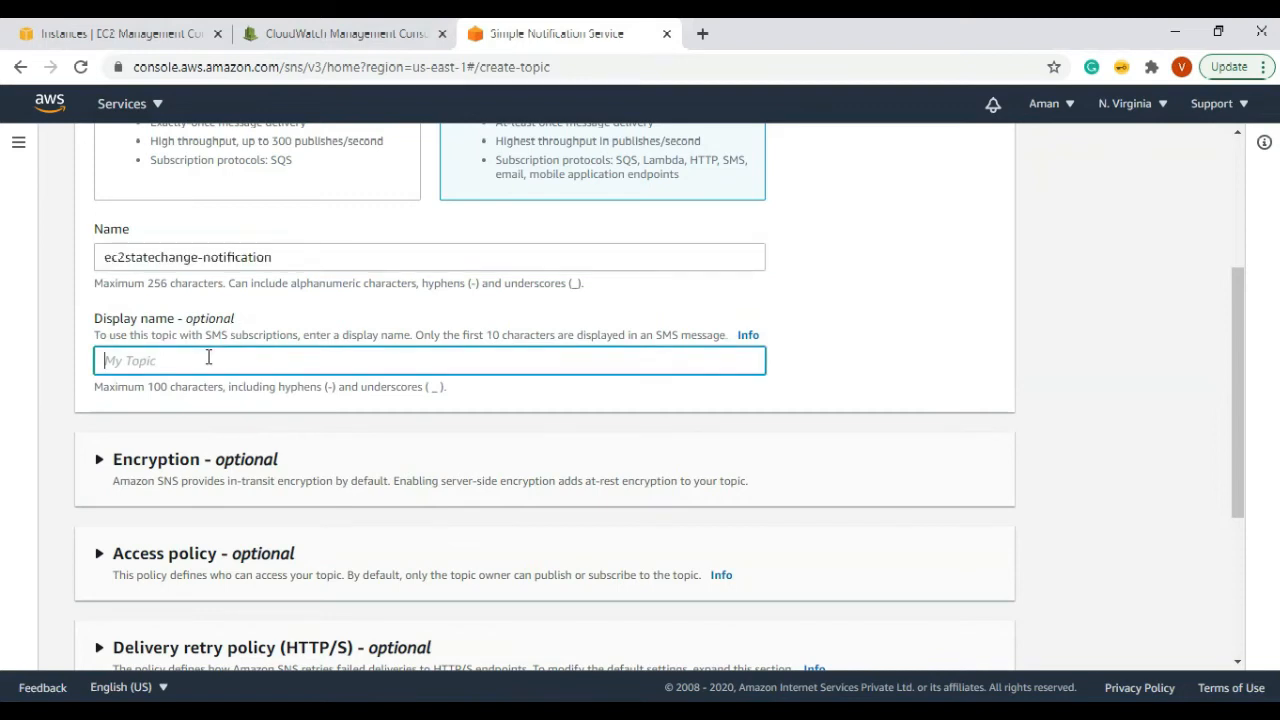
Step: Paste the topic name as the display name and append a numeric suffix
key("ctrl+v")
left_click_drag(274, 358, 71, 374)
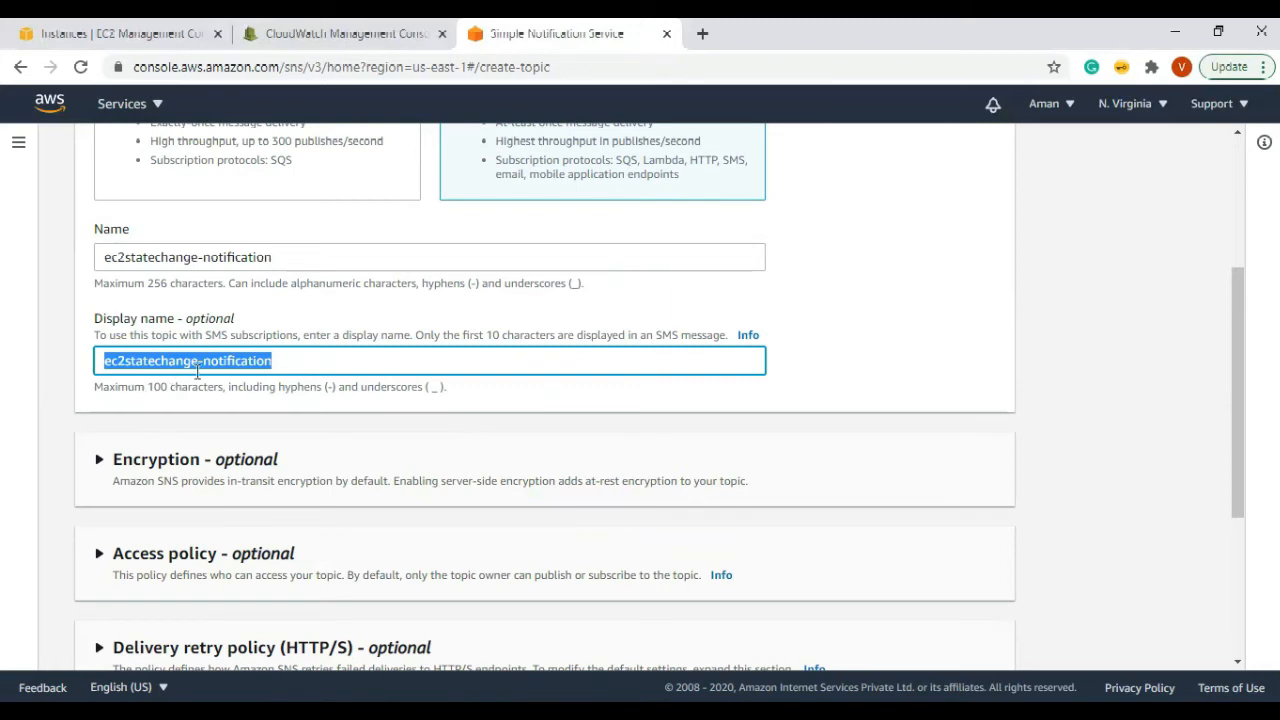
left_click(310, 357)
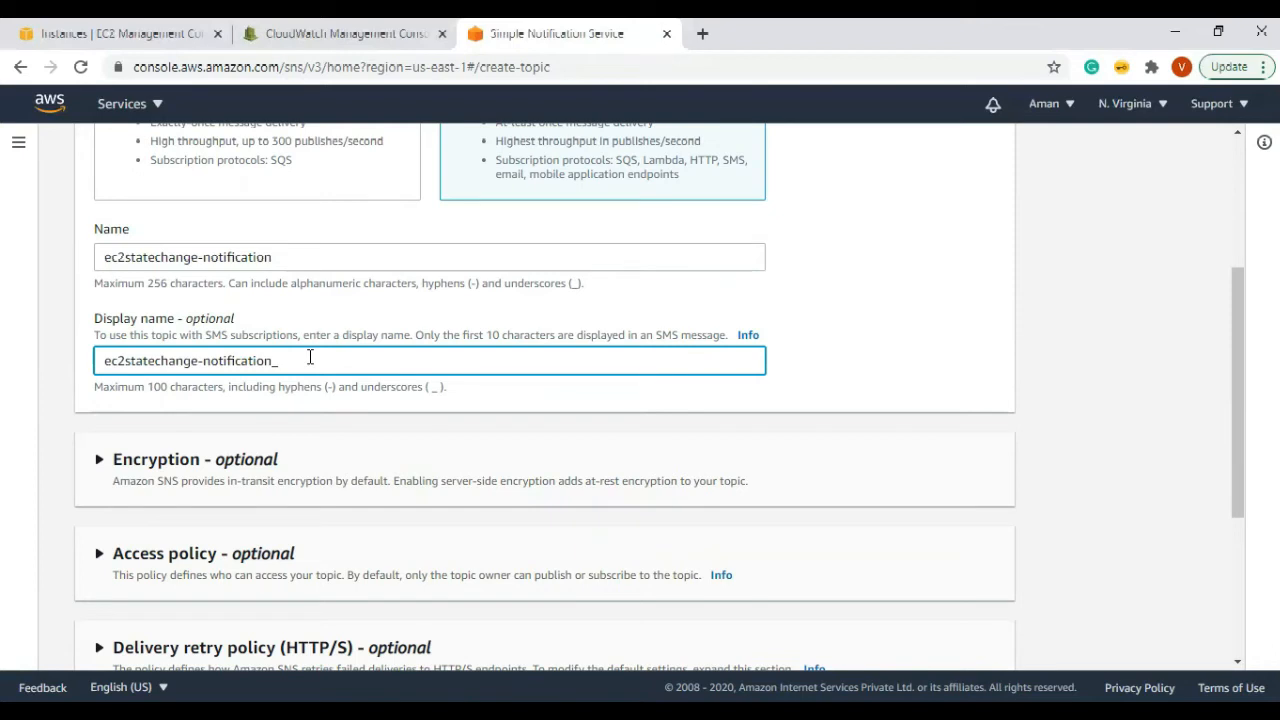
left_click(1058, 141)
left_click(1044, 103)
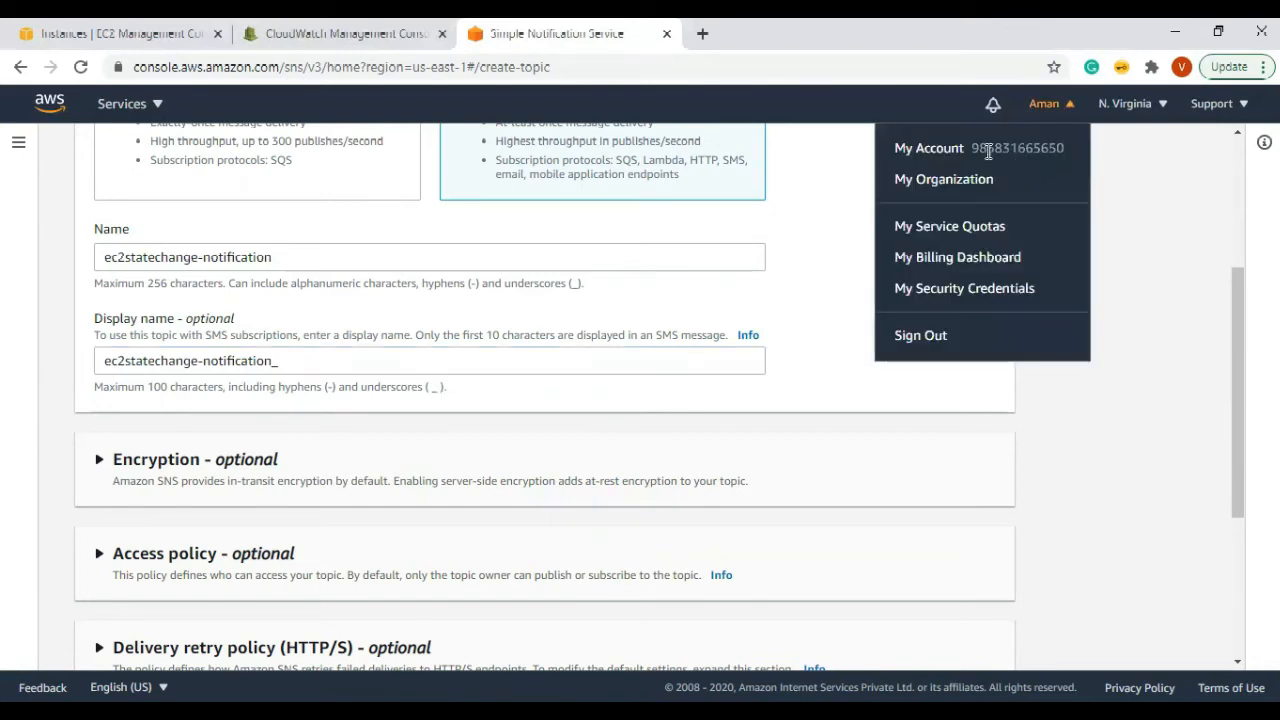
left_click(334, 356)
type("_9851")
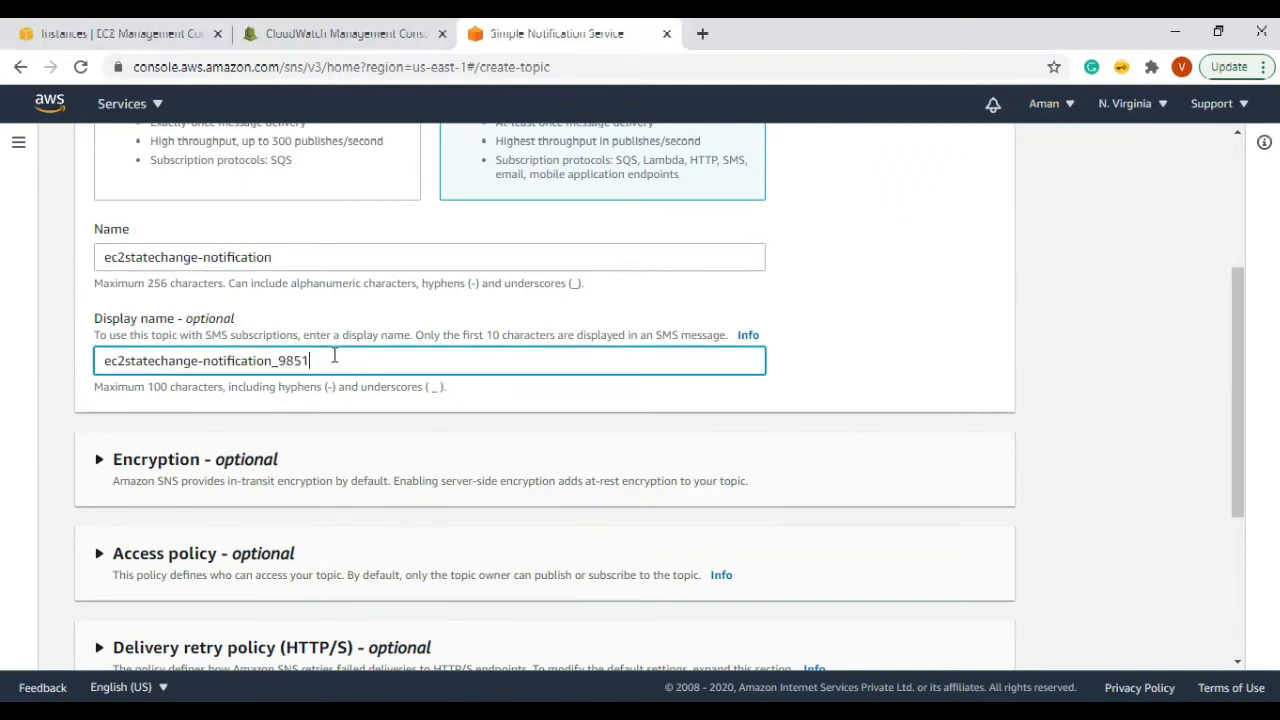
key("BackSpace")
type("831")
Step: Insert a hyphen after ec2 and an underscore after state in the display name
scroll(298, 317, "down", 2)
scroll(222, 280, "up", 1)
left_click_drag(354, 265, 102, 263)
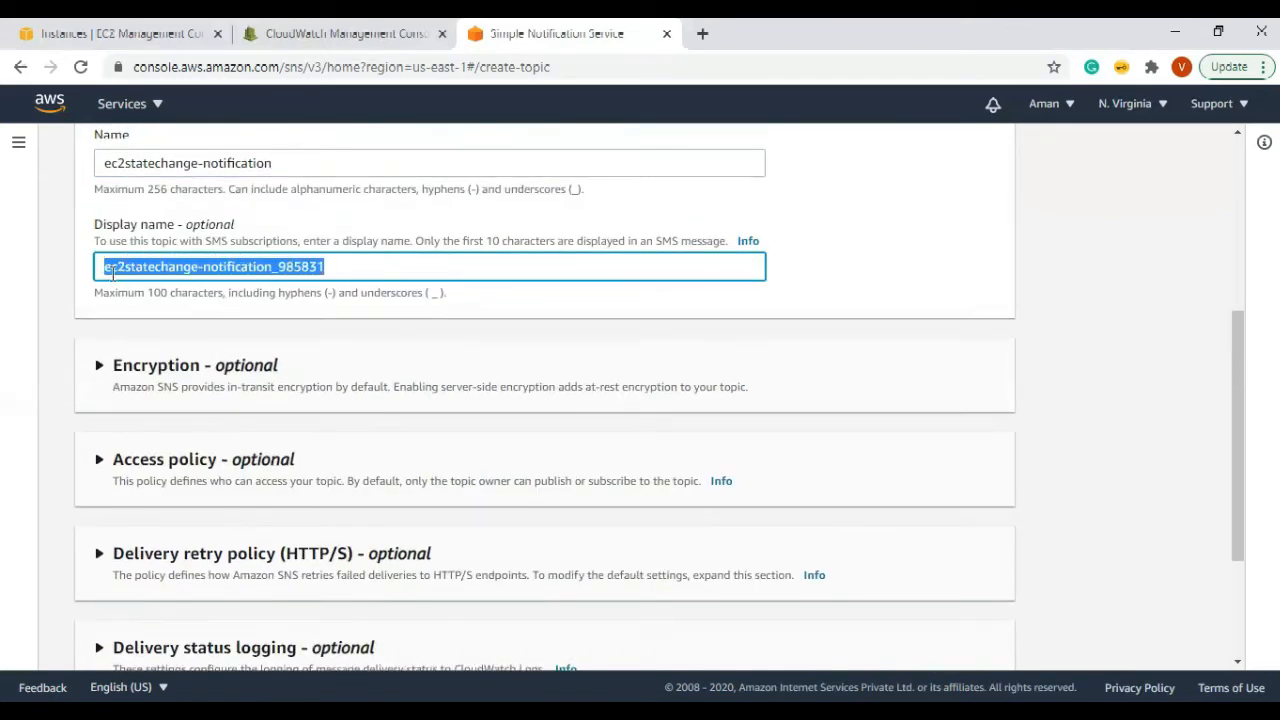
left_click(333, 266)
left_click_drag(333, 266, 88, 255)
left_click(123, 266)
type("-")
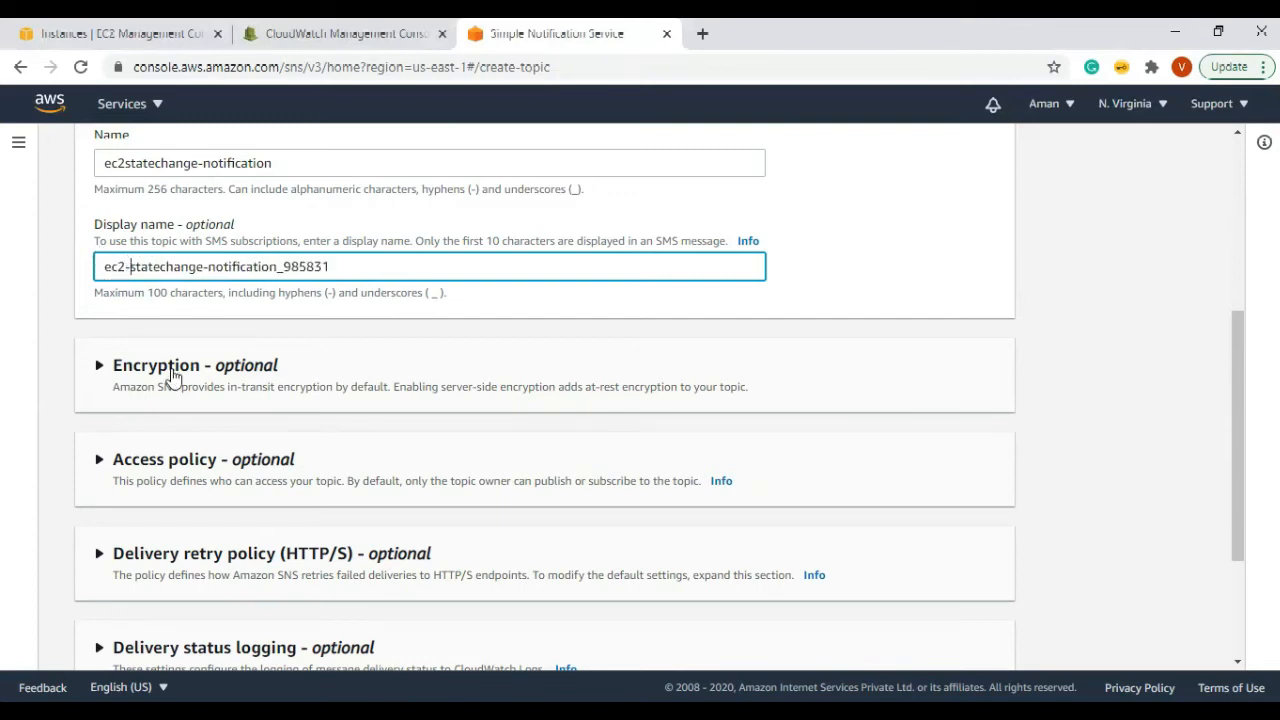
scroll(172, 376, "up", 1)
left_click(160, 360)
type("_")
Step: Capitalize the display name to read EC2-State_Change-Notification with its suffix
left_click(116, 361)
double_click(97, 363)
type("EC2")
left_click(131, 364)
key("BackSpace")
type("S")
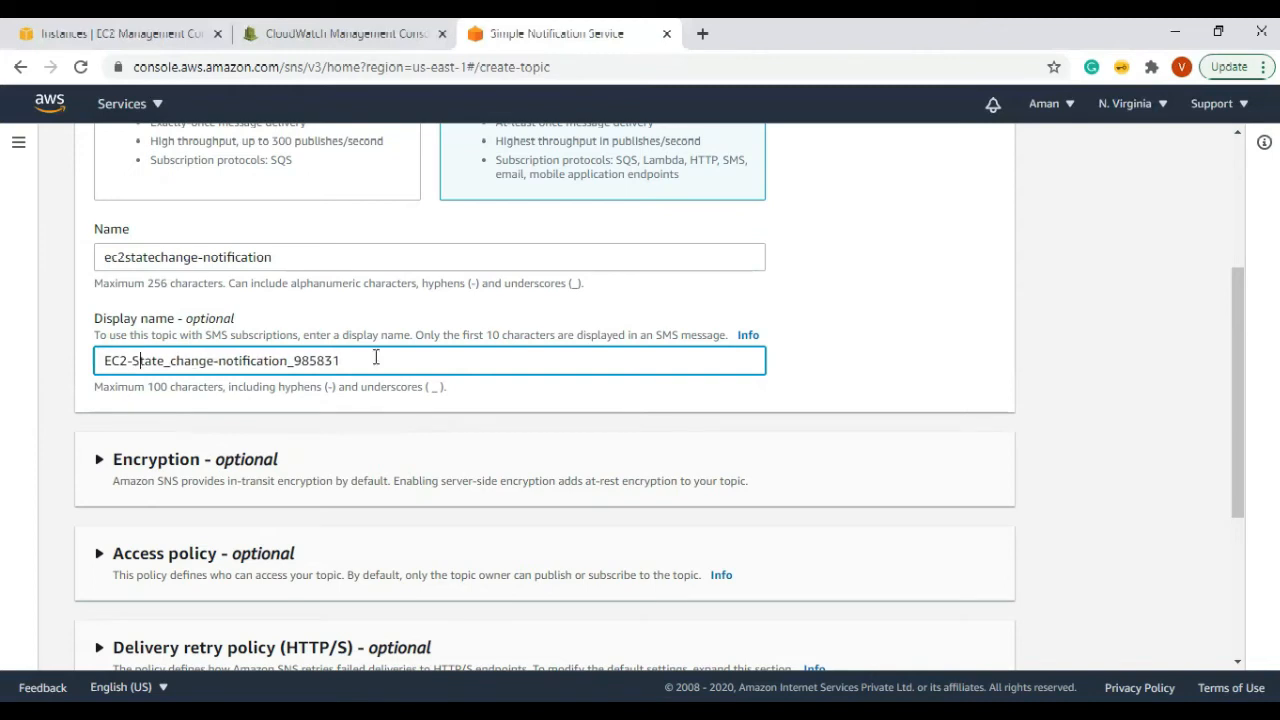
key("BackSpace")
type("C")
left_click(227, 360)
key("BackSpace")
type("N")
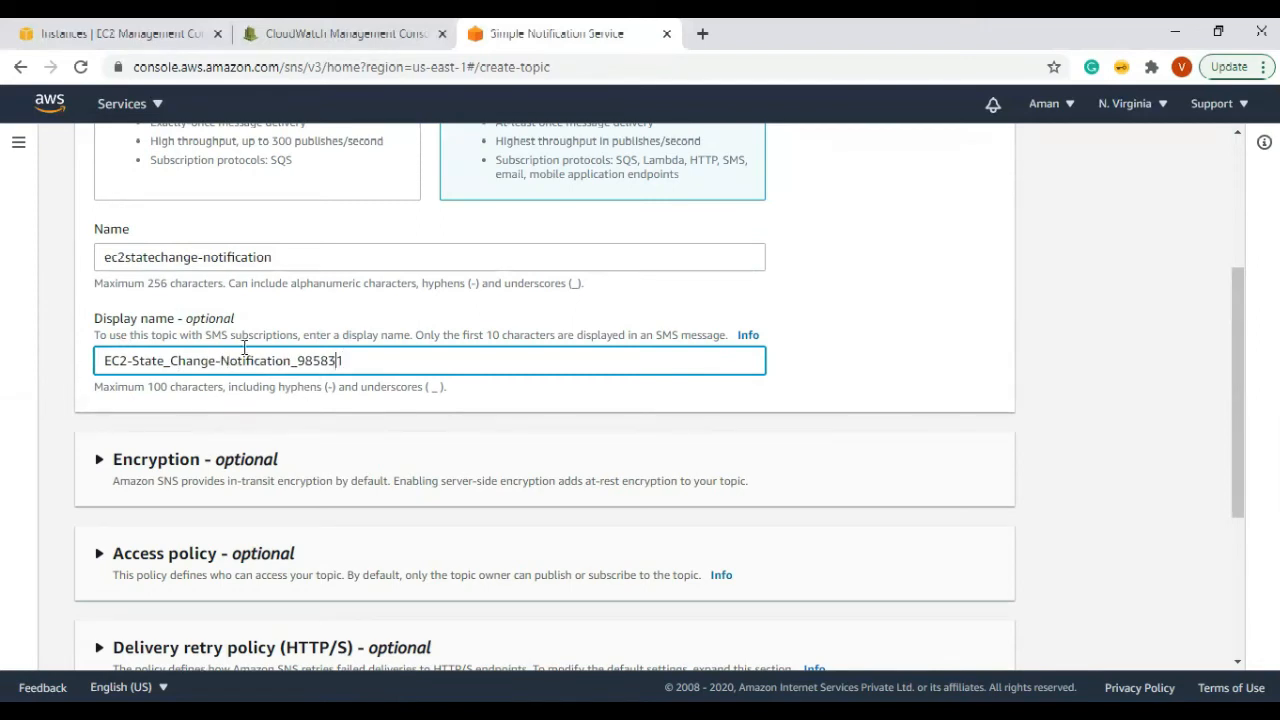
key("ctrl+a")
left_click(15, 378)
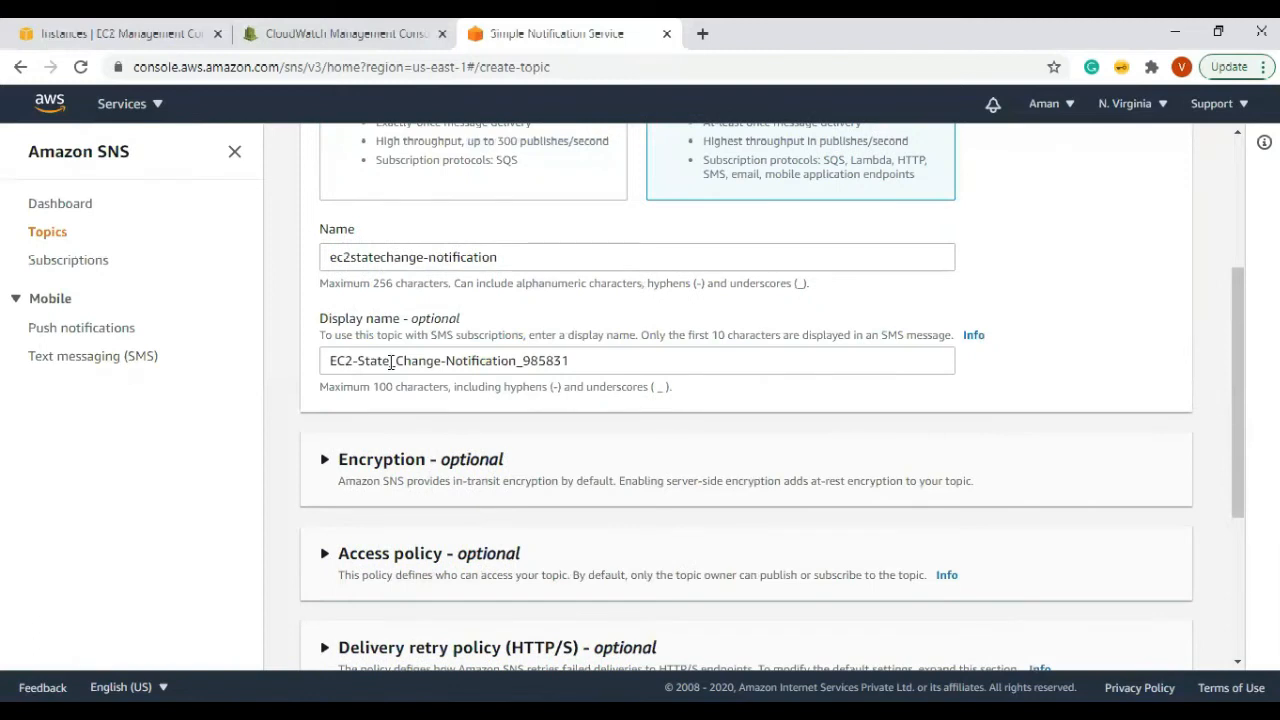
scroll(600, 345, "down", 2)
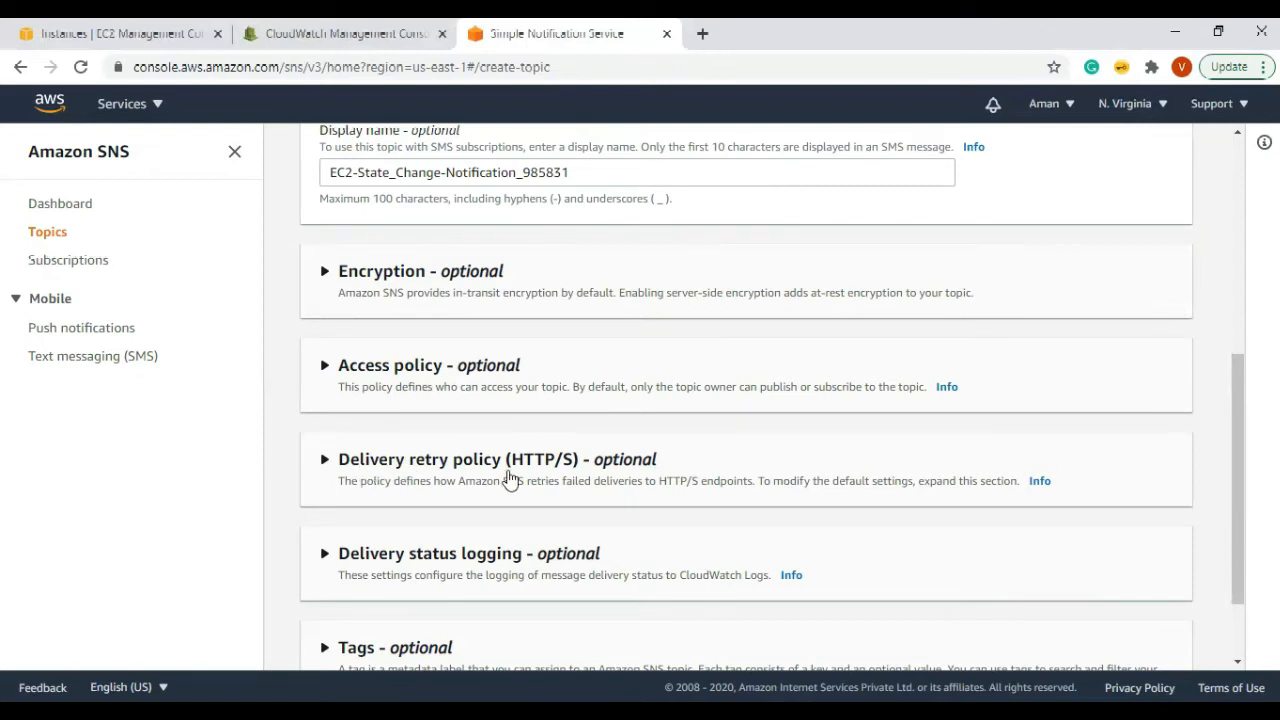
Step: Enable encryption briefly to view the default master key, then leave the topic's encryption disabled
scroll(640, 365, "down", 2)
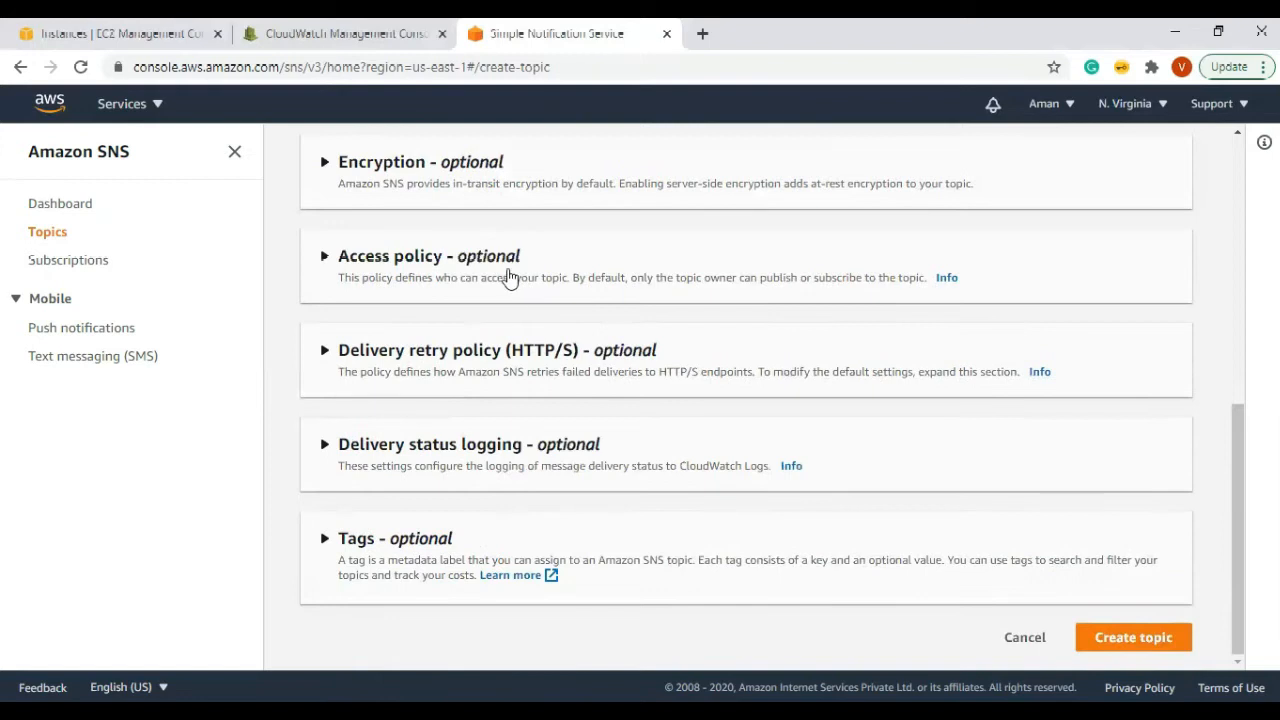
scroll(560, 320, "up", 1)
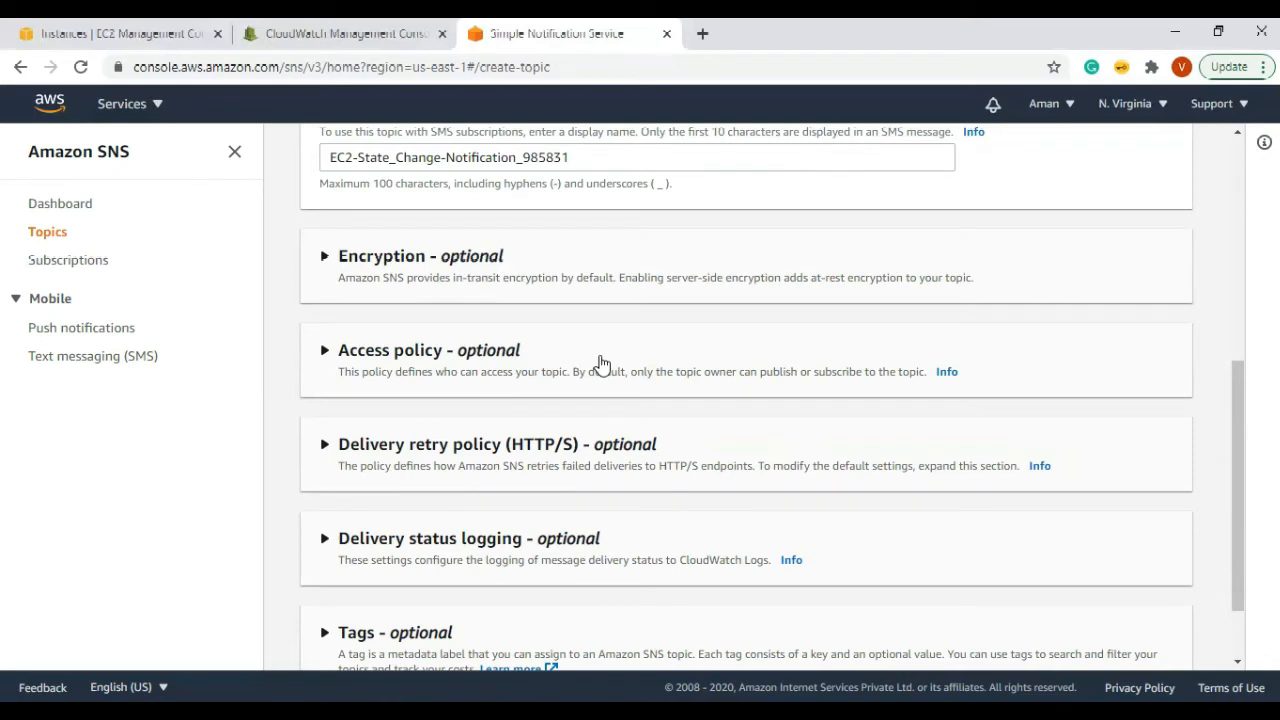
left_click(327, 257)
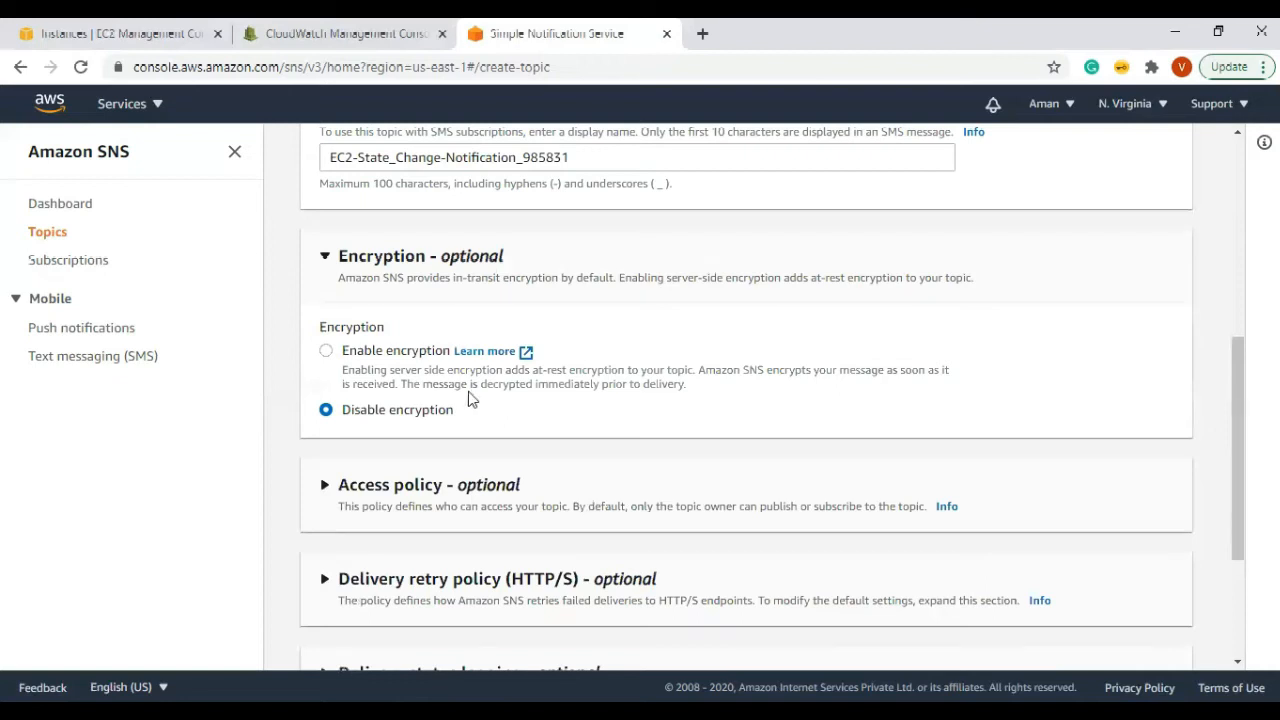
left_click(330, 353)
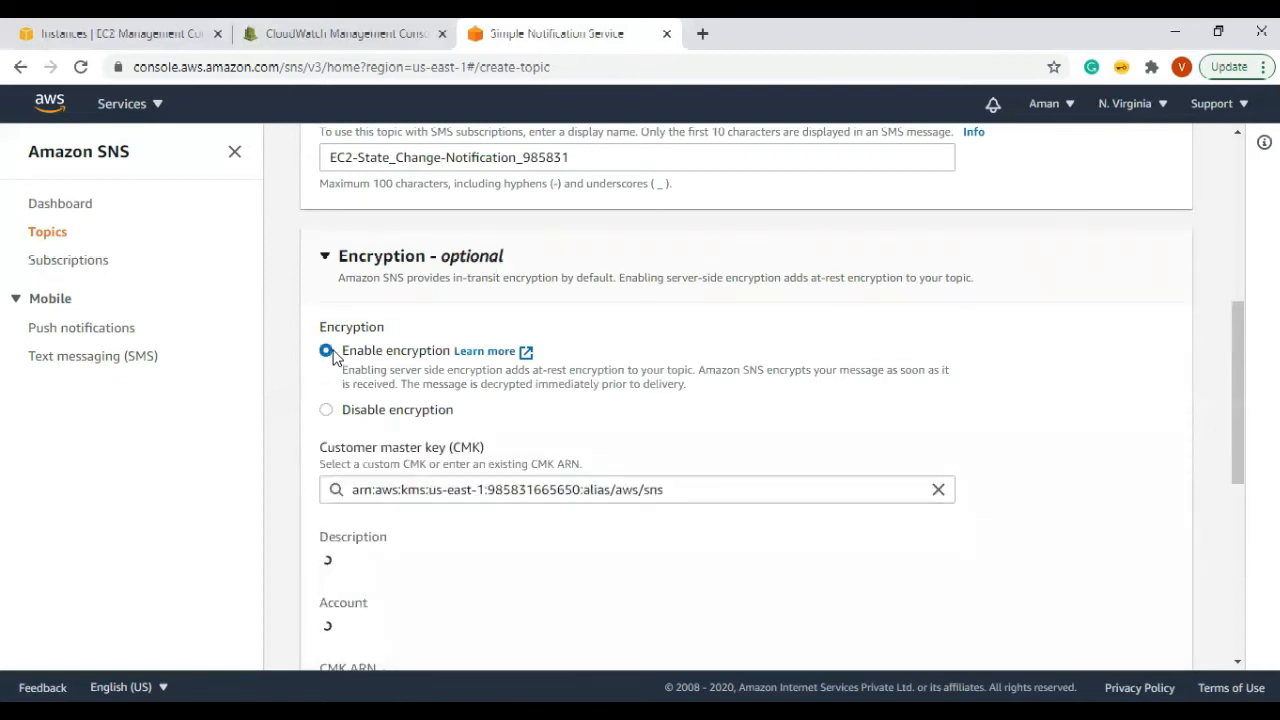
scroll(590, 416, "down", 2)
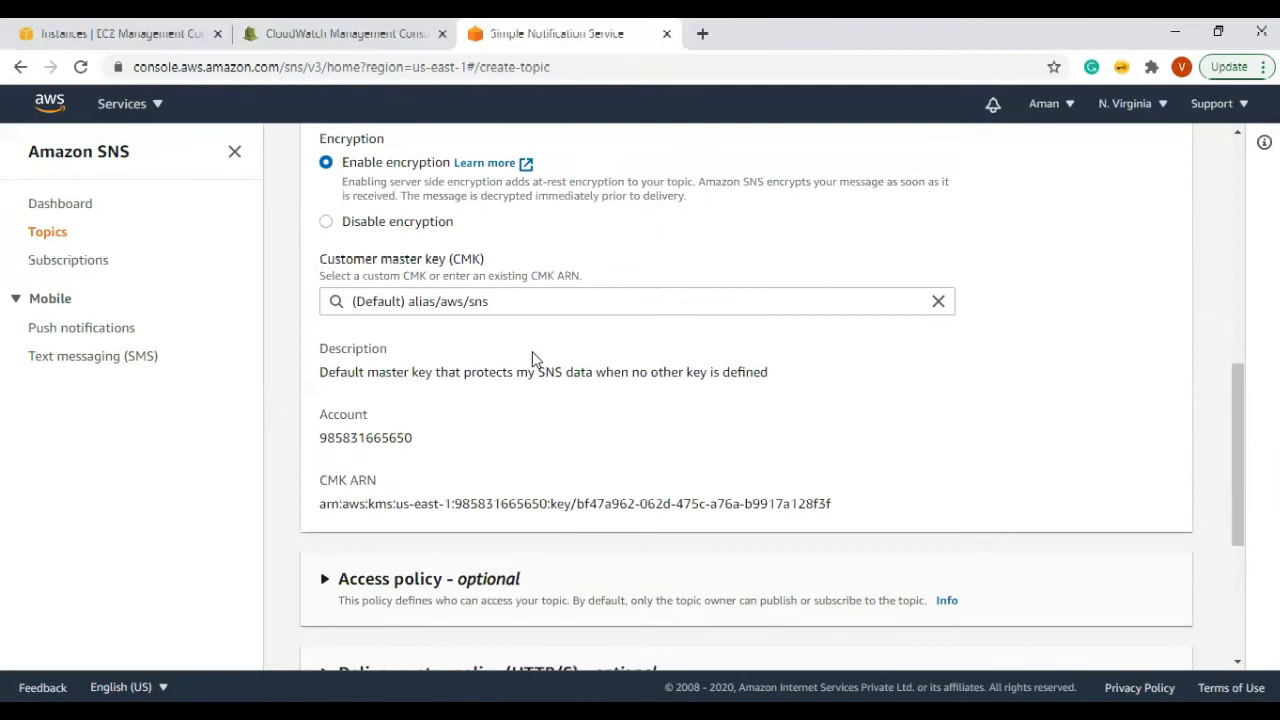
left_click(563, 305)
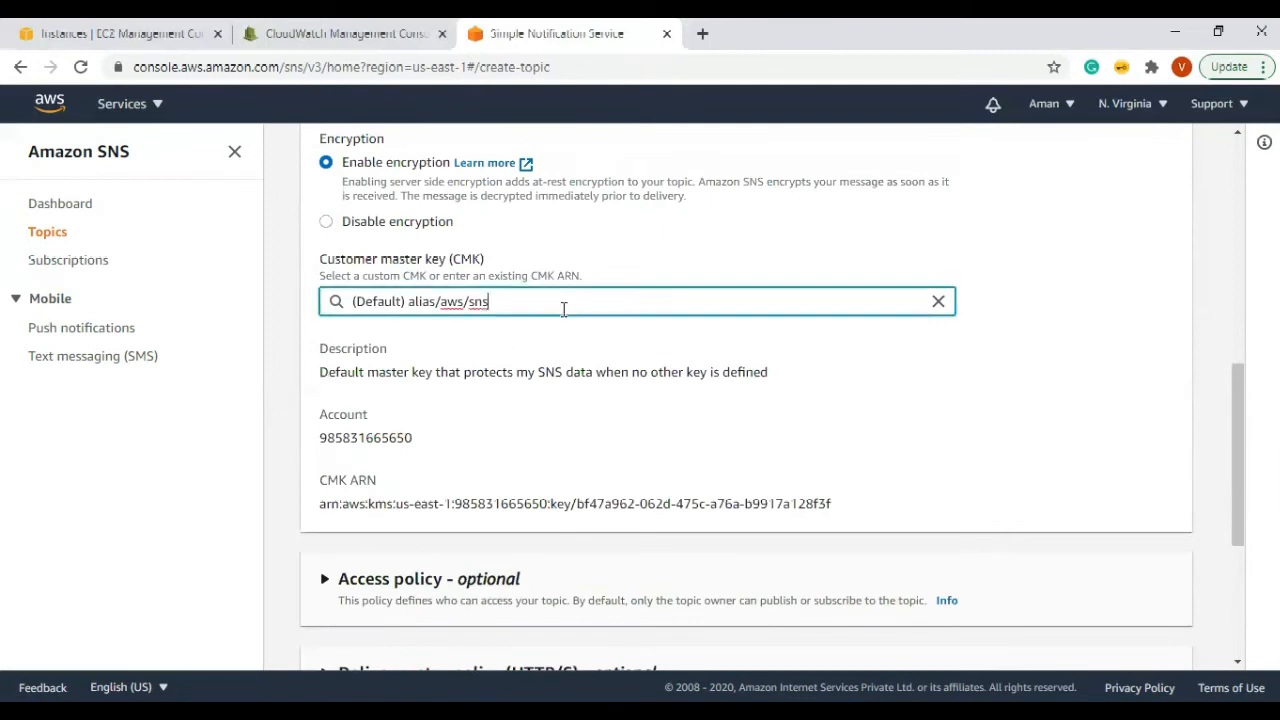
scroll(360, 400, "up", 2)
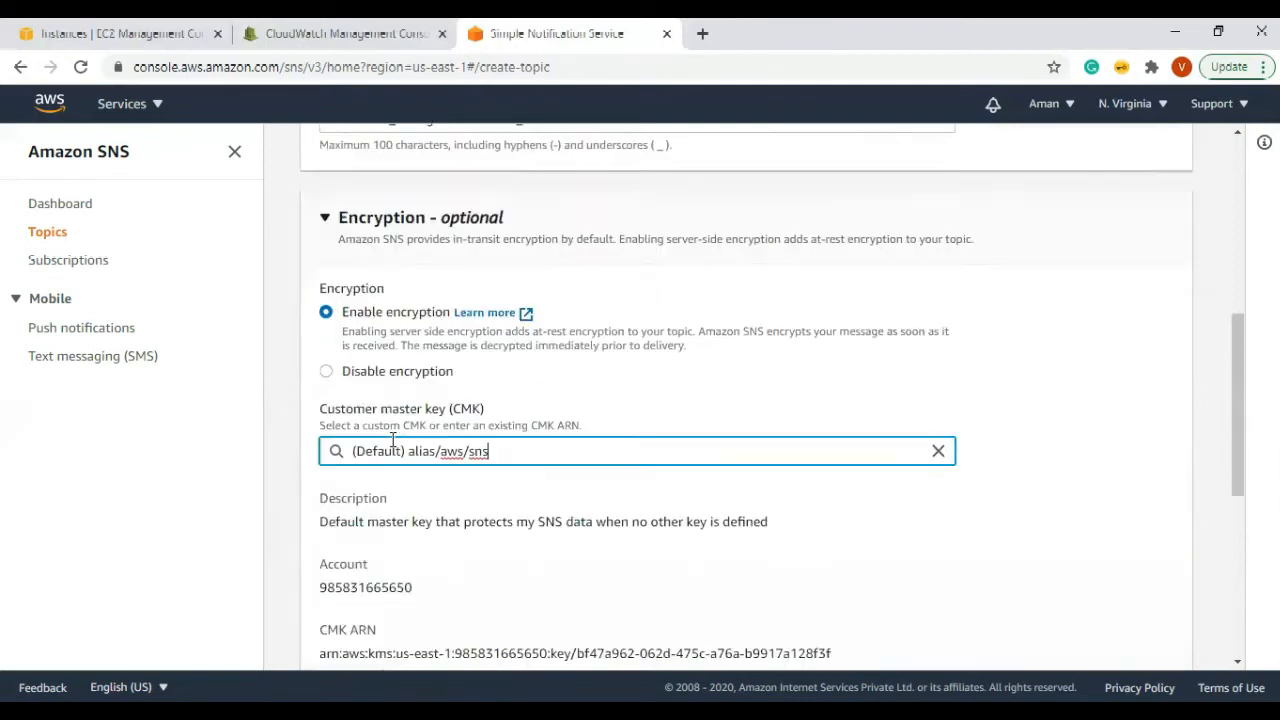
left_click(327, 412)
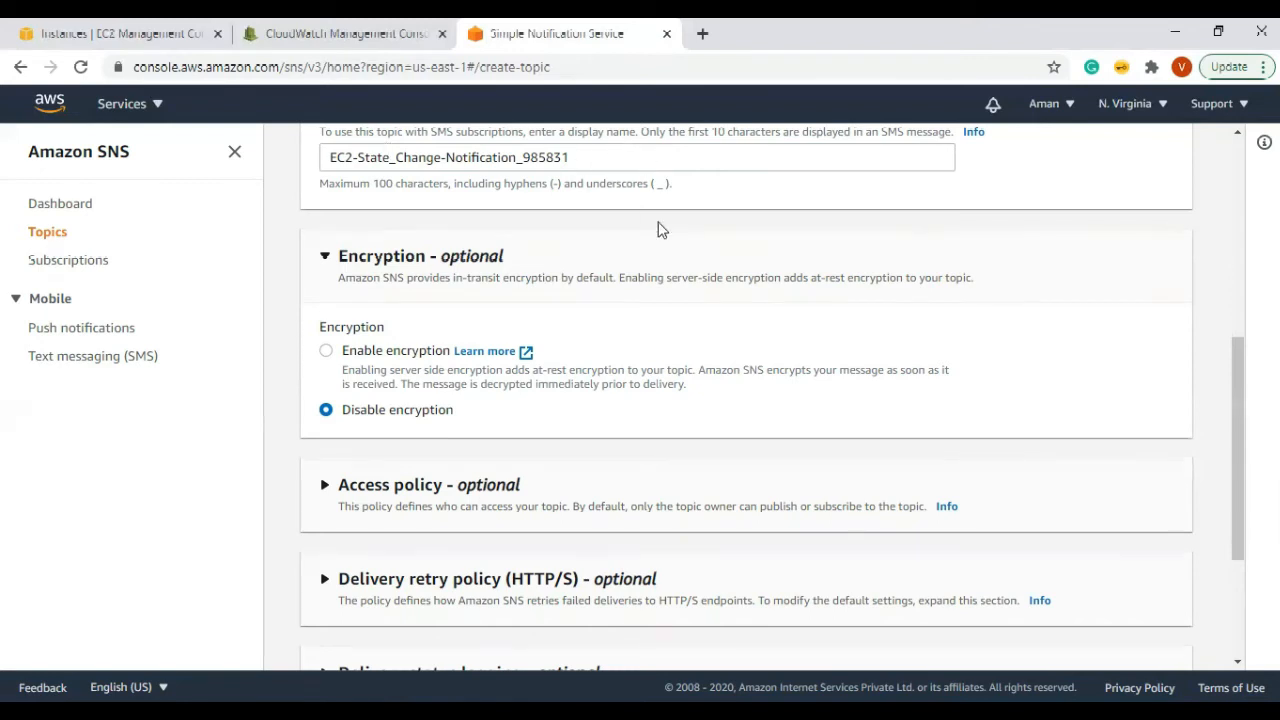
key("alt+Tab")
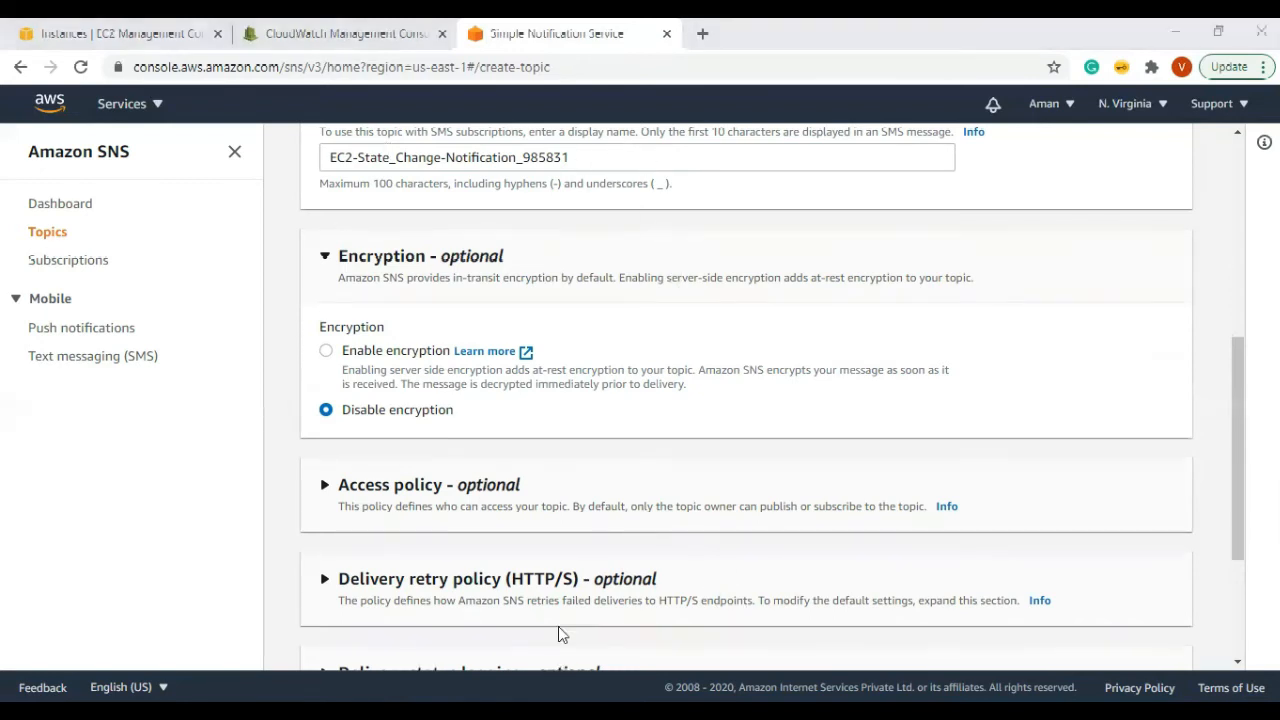
Step: Add the notes hsm, kms and vault hashi corp in Notepad++, then minimize it
key("Return")
key("Return")
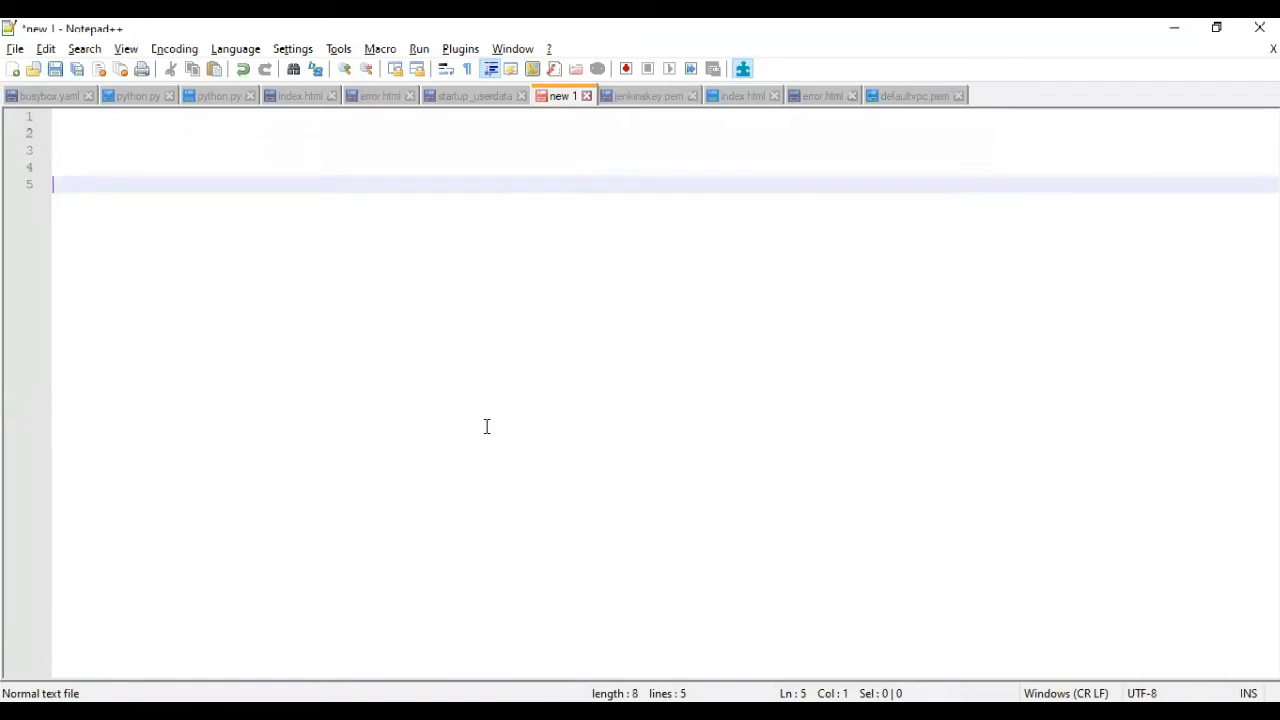
type("hsm")
key("Return")
type("kms")
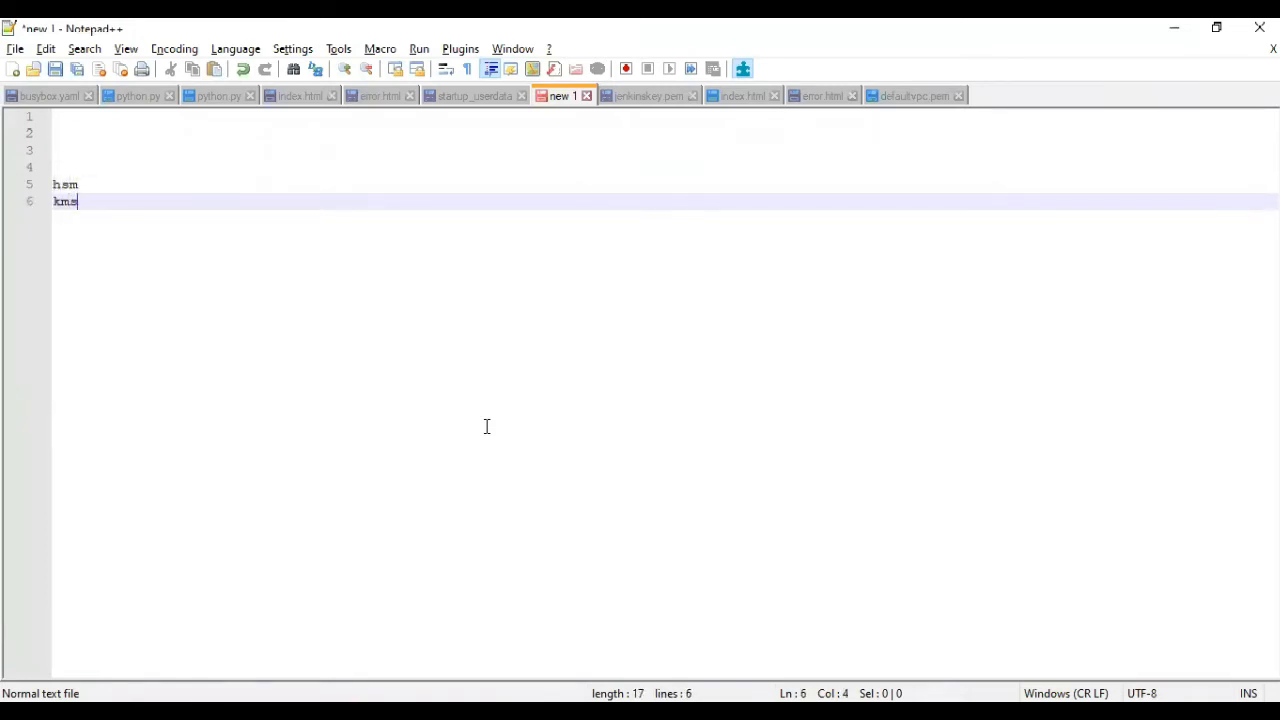
key("Return")
key("Return")
key("Return")
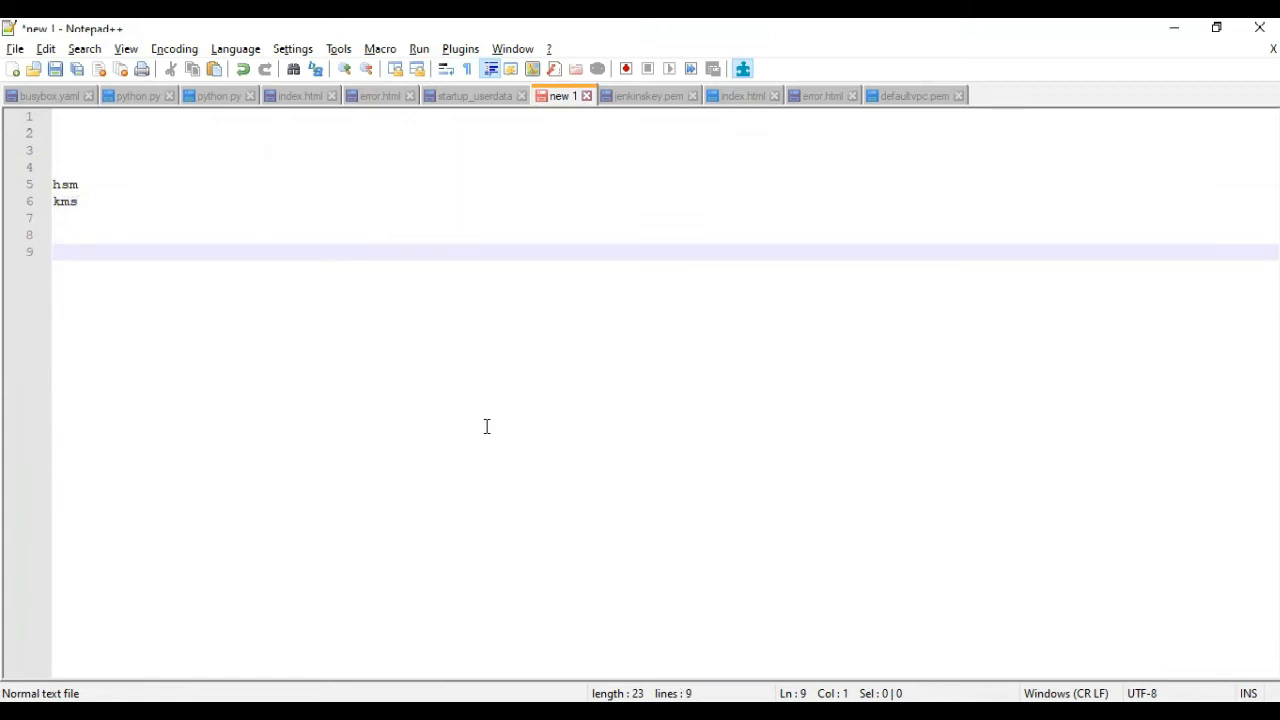
type("vault hasi")
key("BackSpace")
type("h8")
key("BackSpace")
type("i corp")
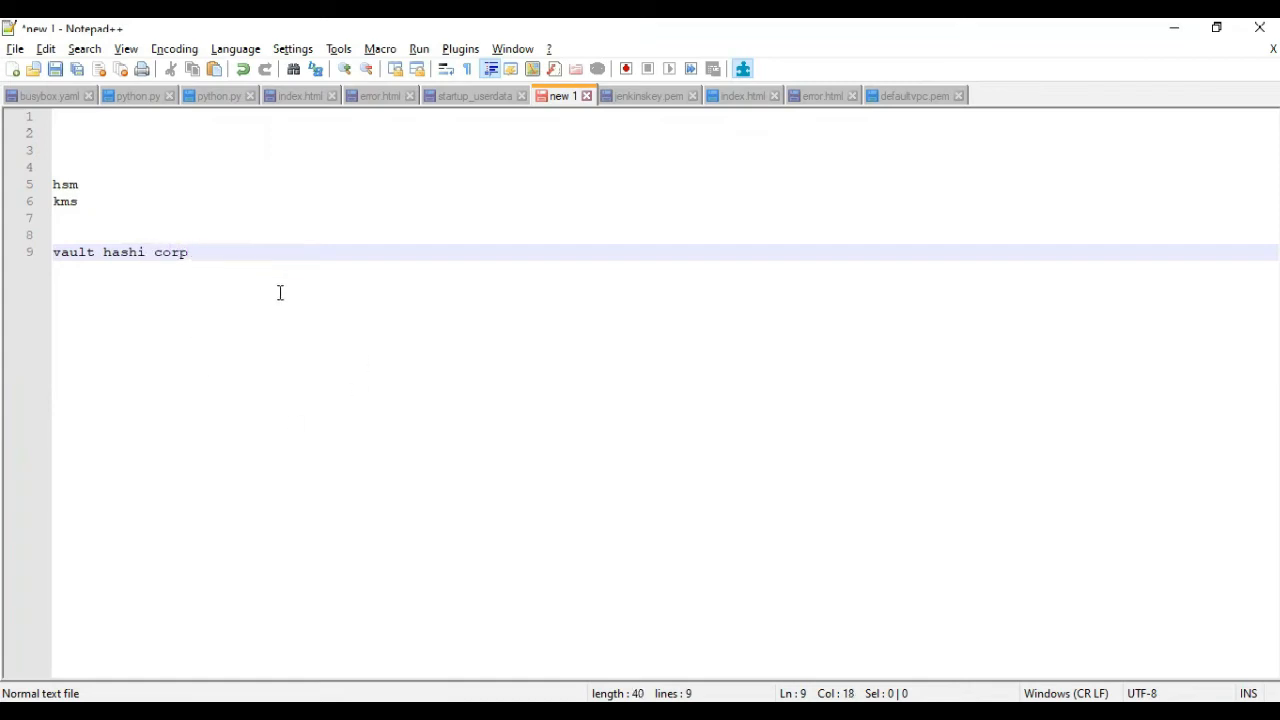
left_click_drag(262, 280, 25, 190)
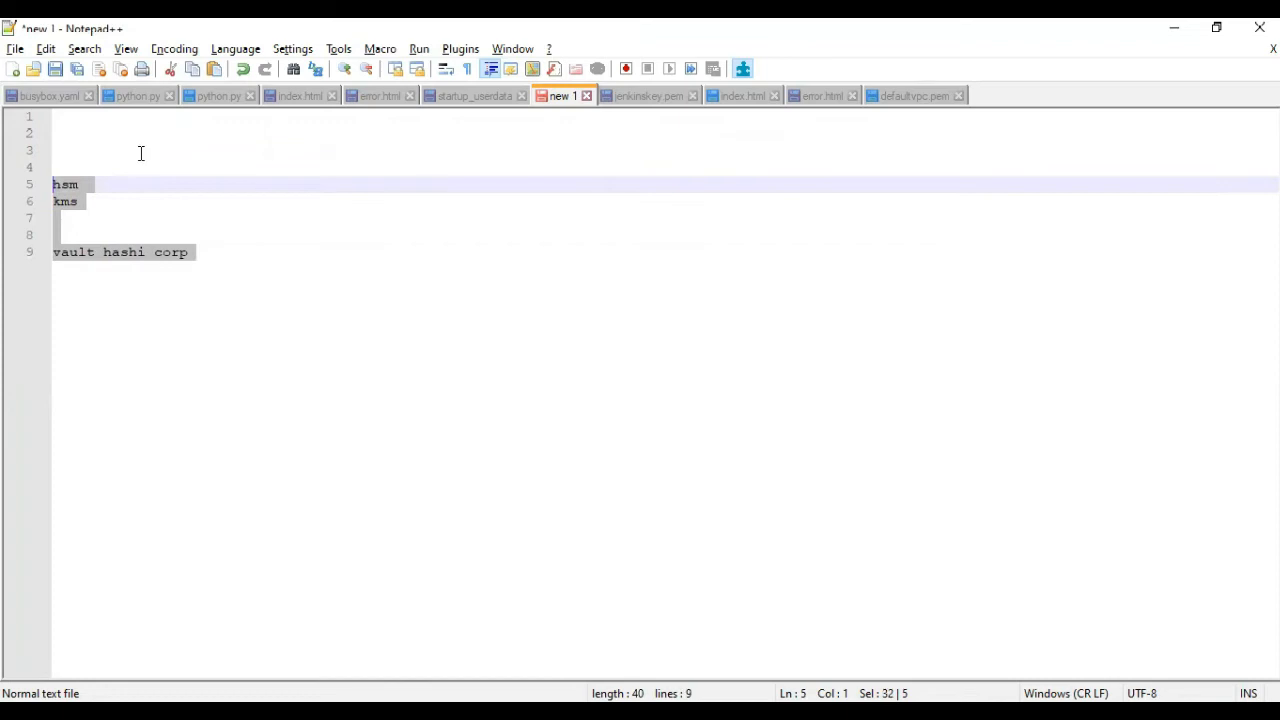
left_click(1176, 30)
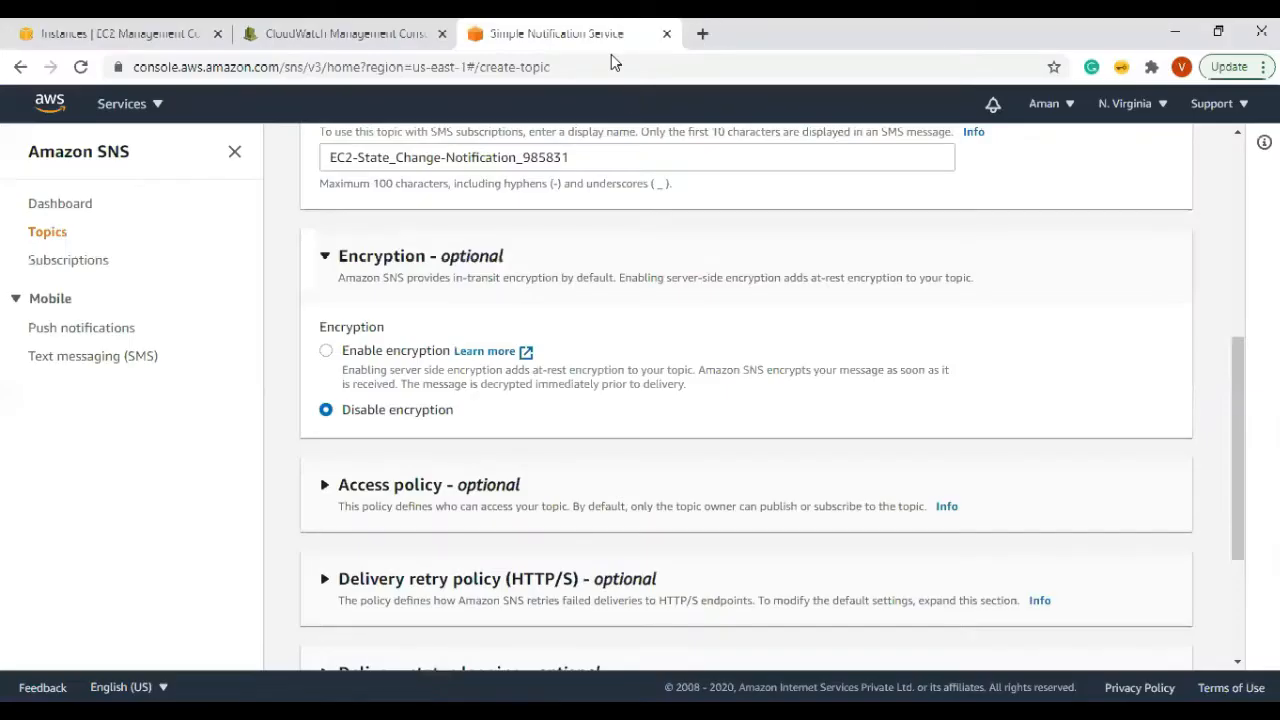
Step: Search for vault hashi in a new Chrome tab
left_click(702, 33)
type("he")
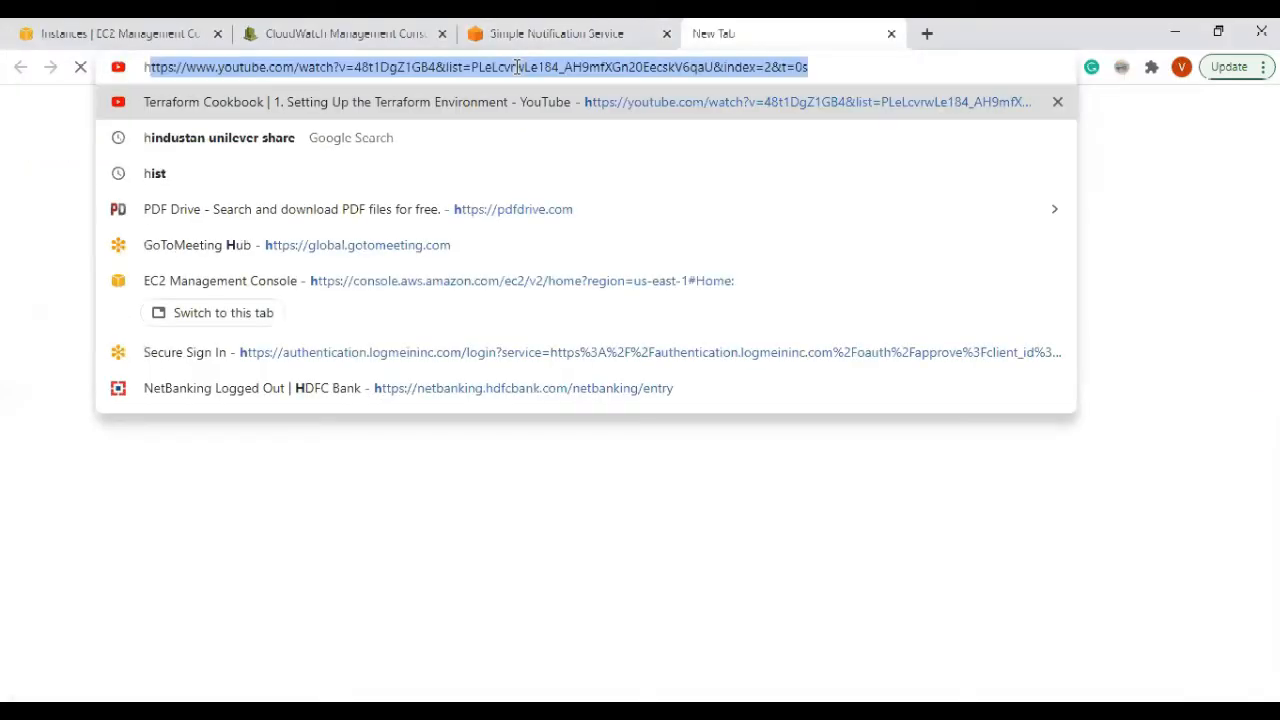
key("BackSpace")
key("BackSpace")
type("vault has")
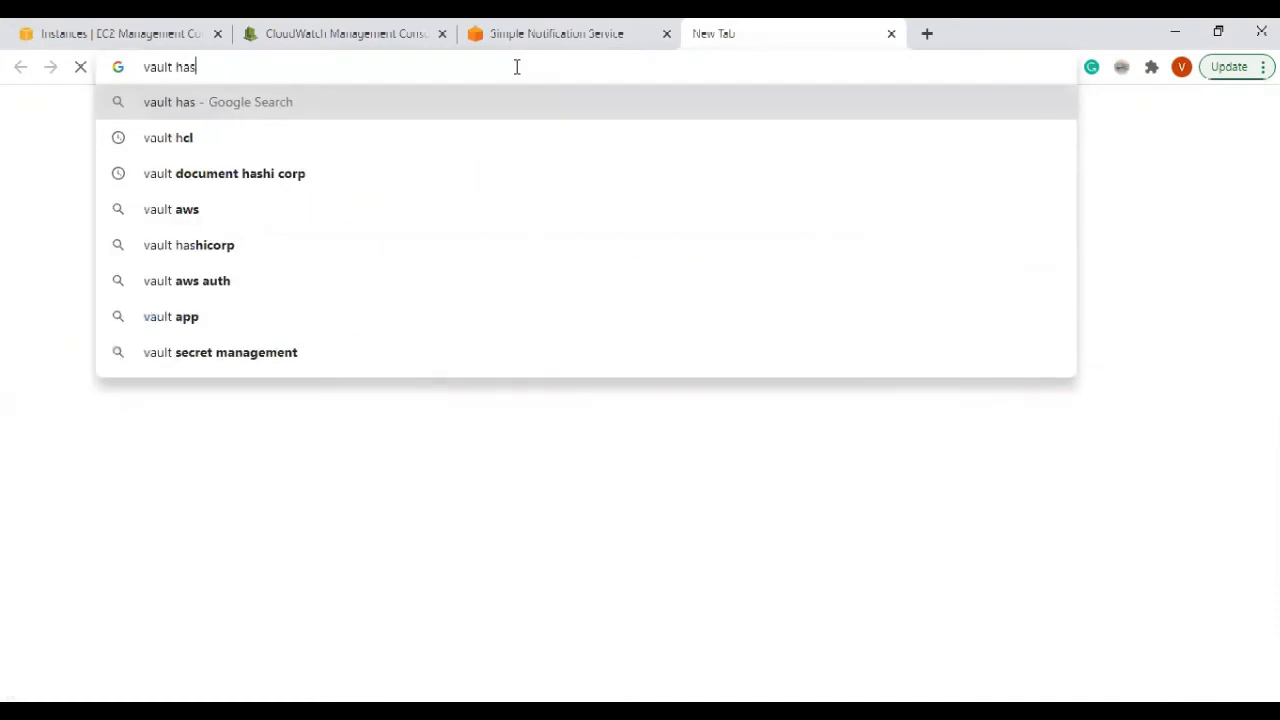
type("hi")
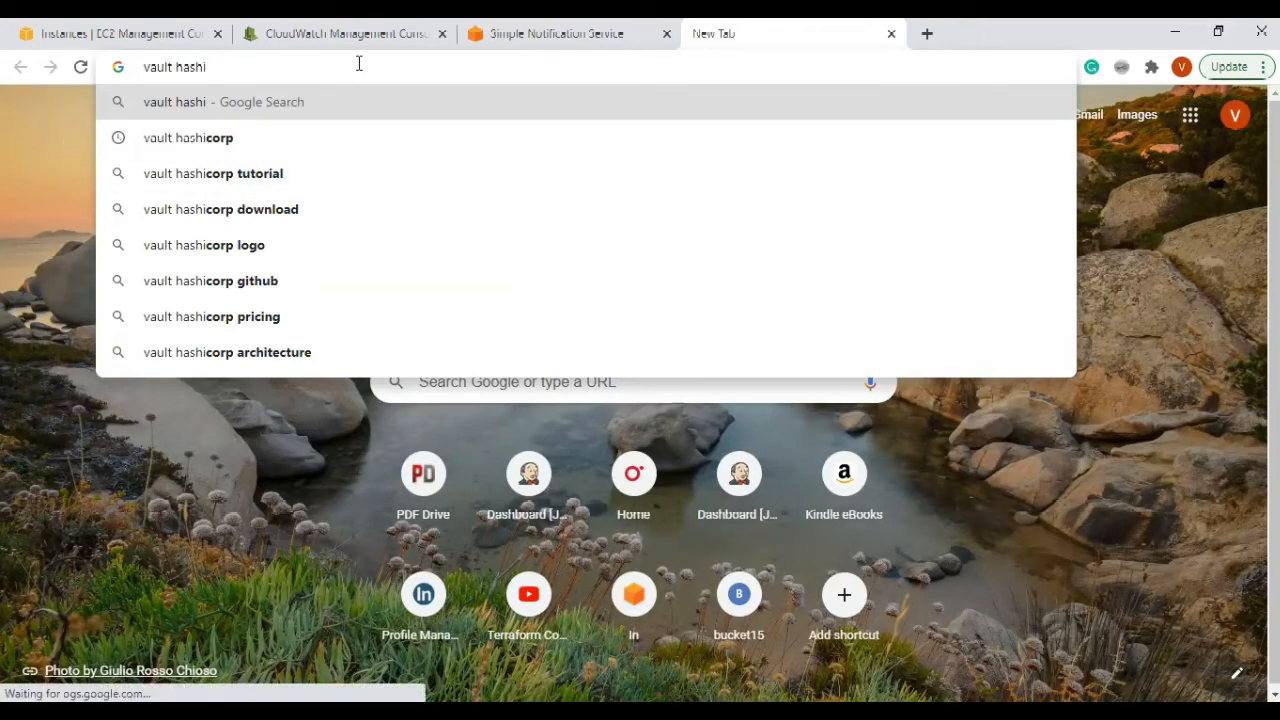
Step: Look up kms and hsm in the console's Services search, then go back to the SNS tab
key("ctrl+shift+Tab")
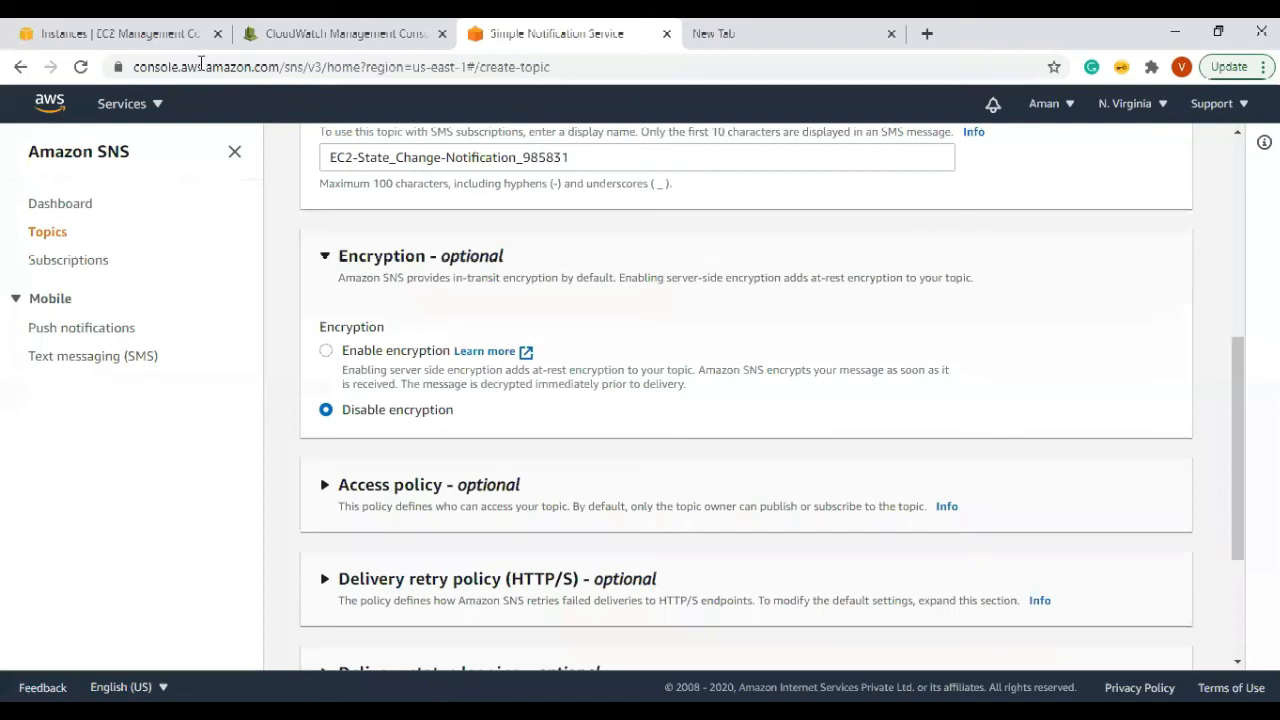
left_click(255, 45)
key("ctrl+a")
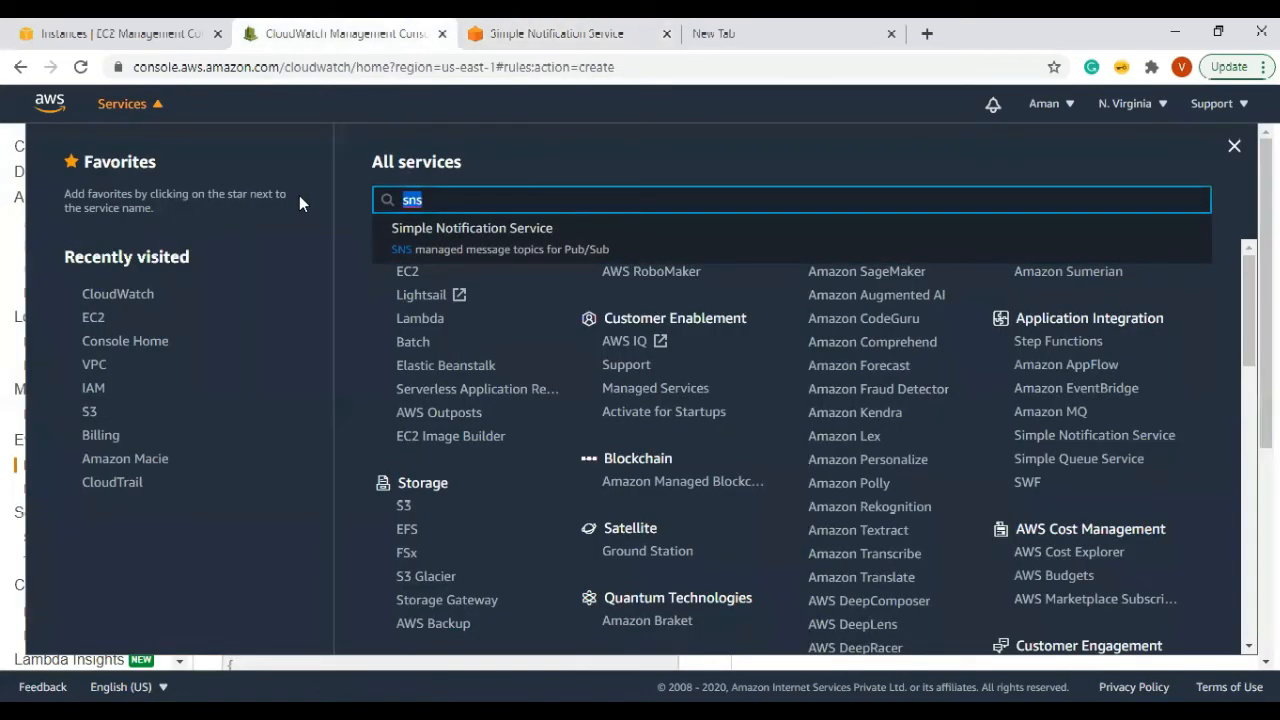
type("kms")
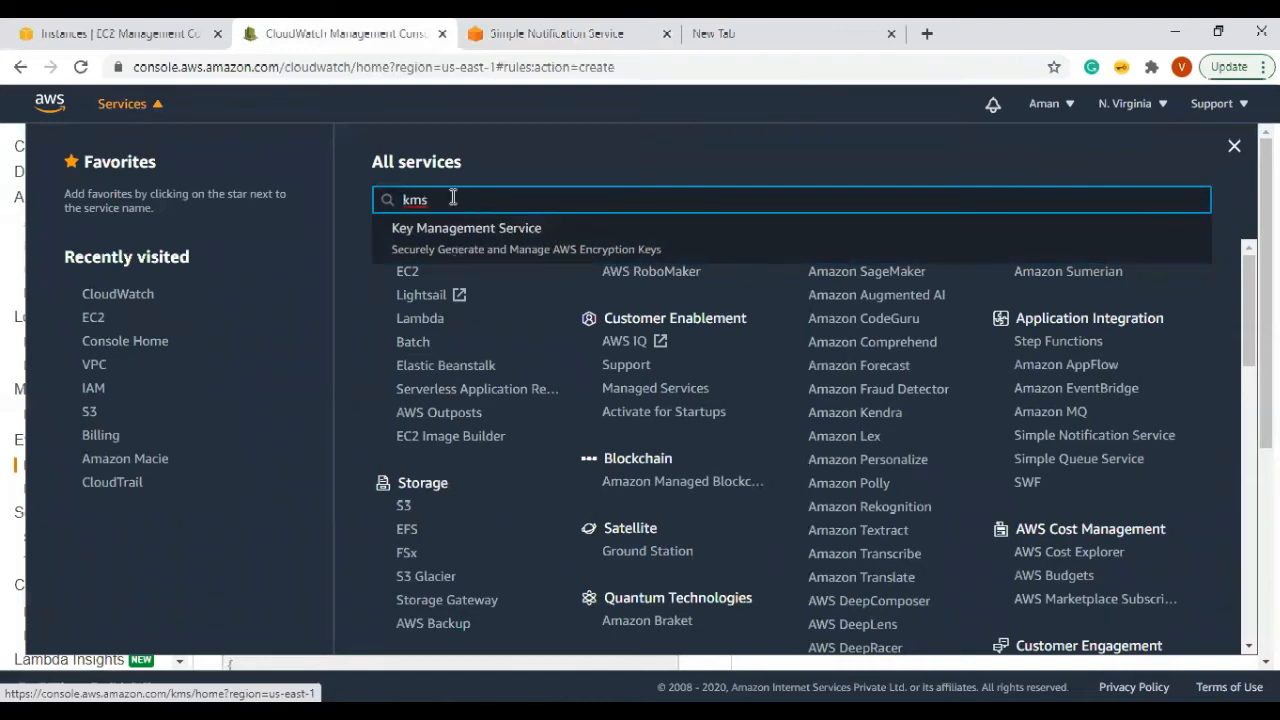
left_click_drag(449, 196, 323, 190)
type("hsm")
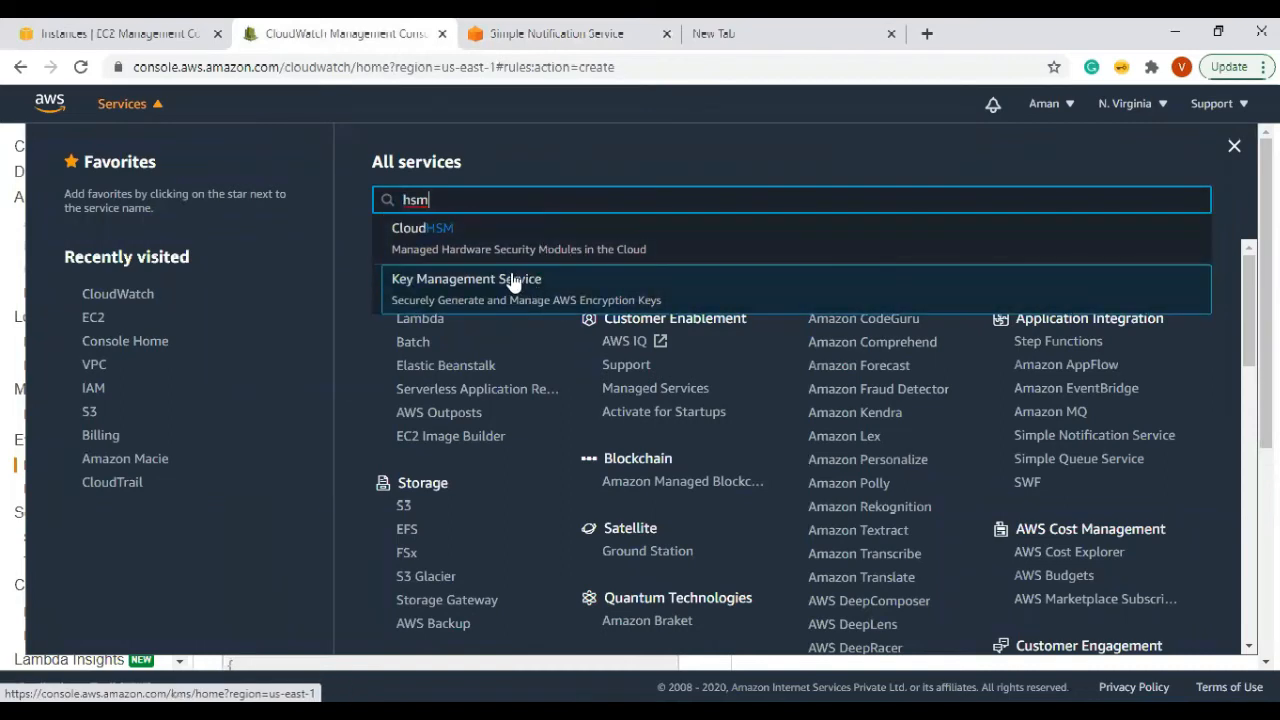
left_click(502, 33)
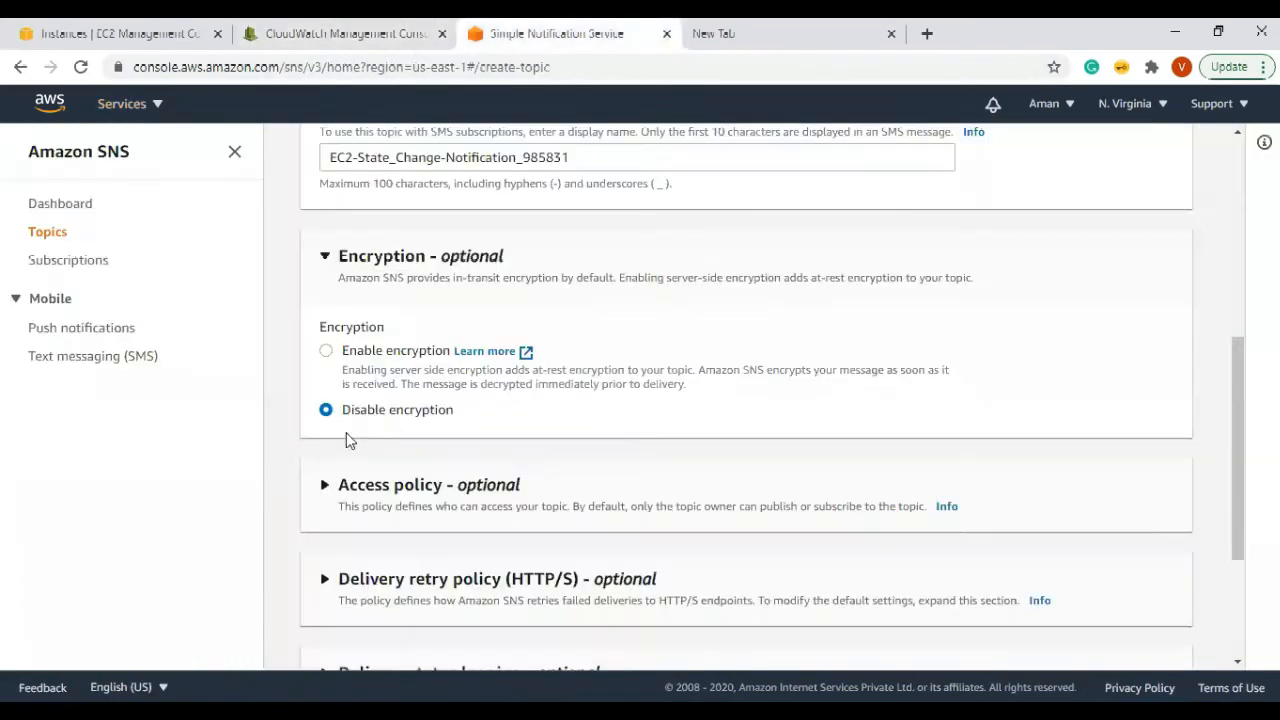
Step: Expand Access policy and review its RemovePermission, DeleteTopic and ListSubscriptionsByTopic actions
left_click(325, 258)
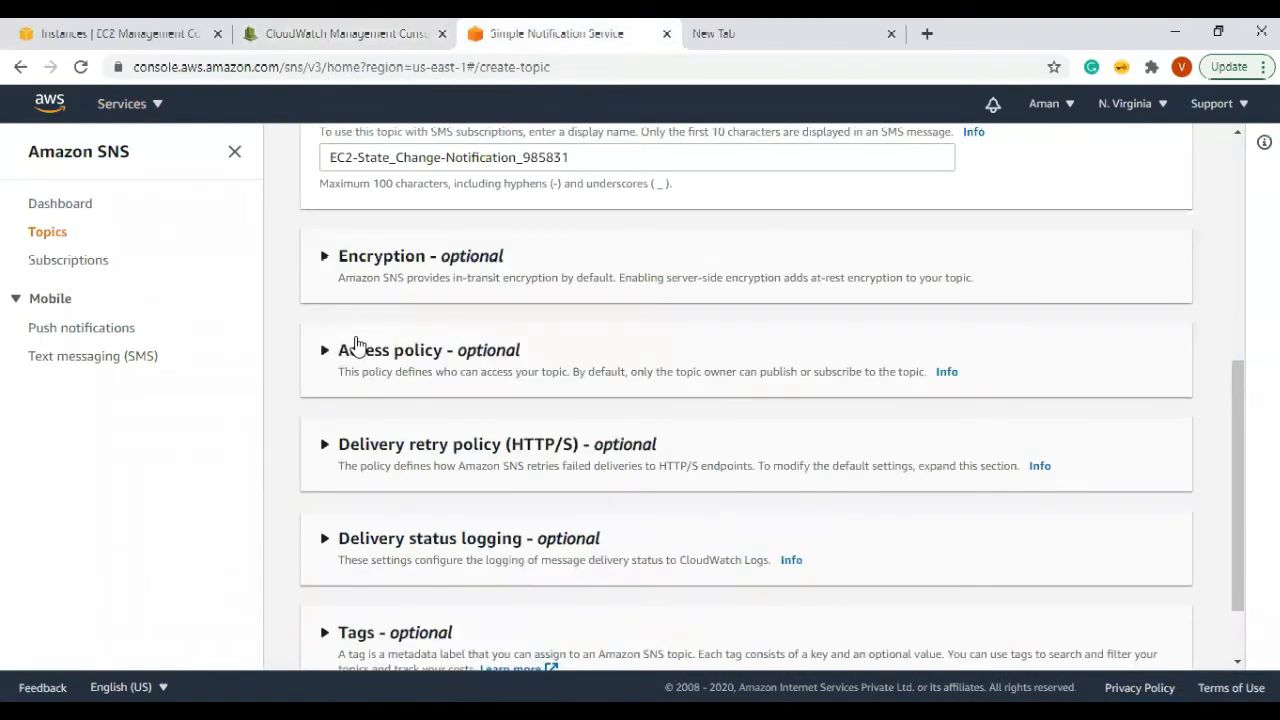
left_click(328, 352)
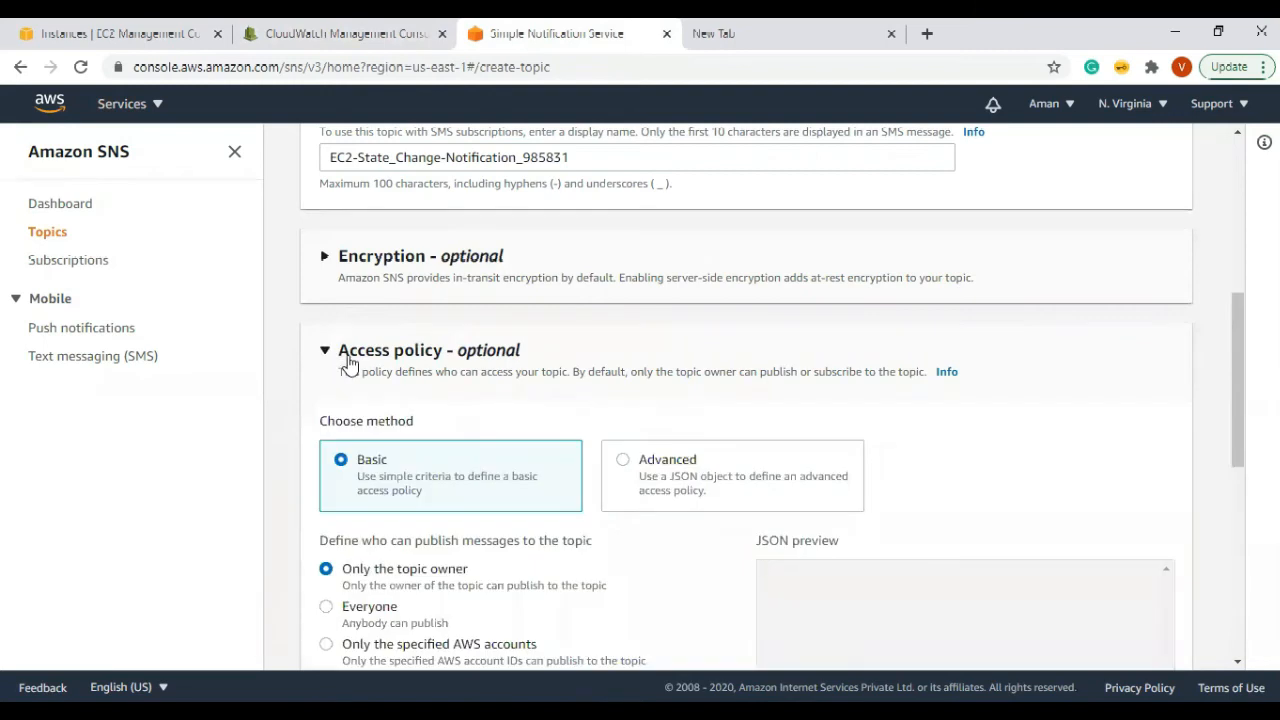
scroll(625, 377, "down", 2)
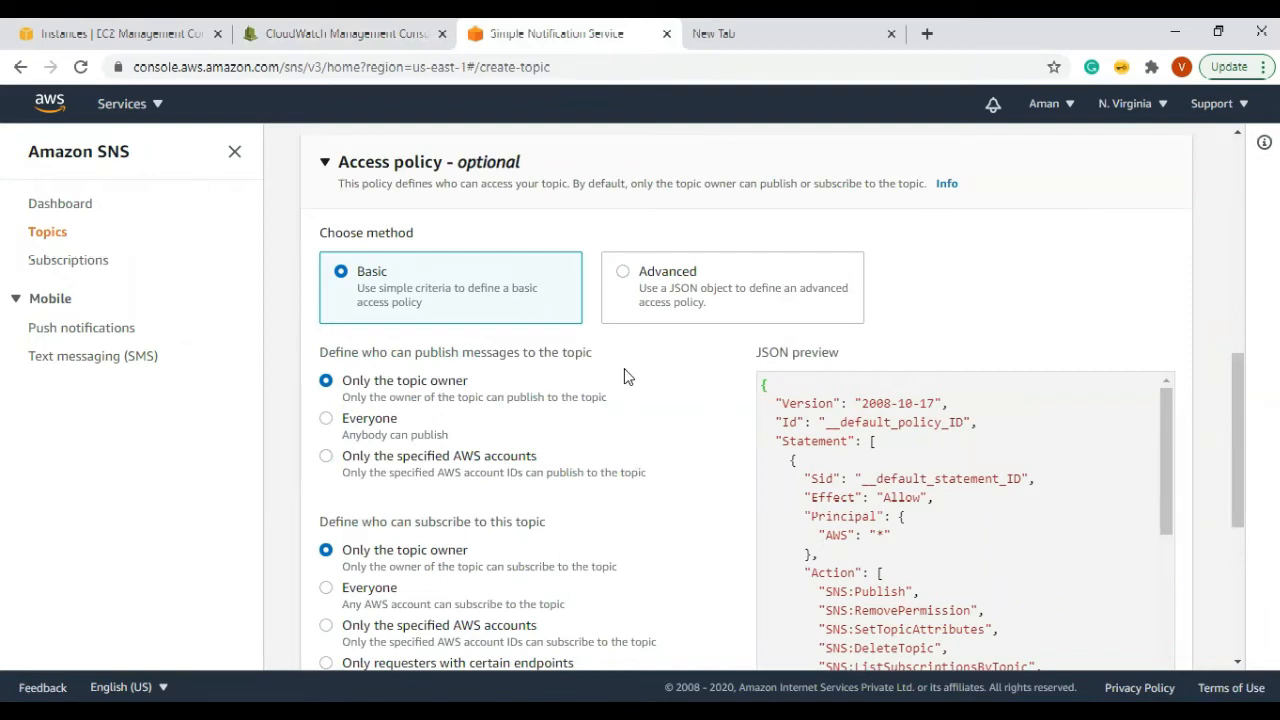
scroll(623, 370, "down", 2)
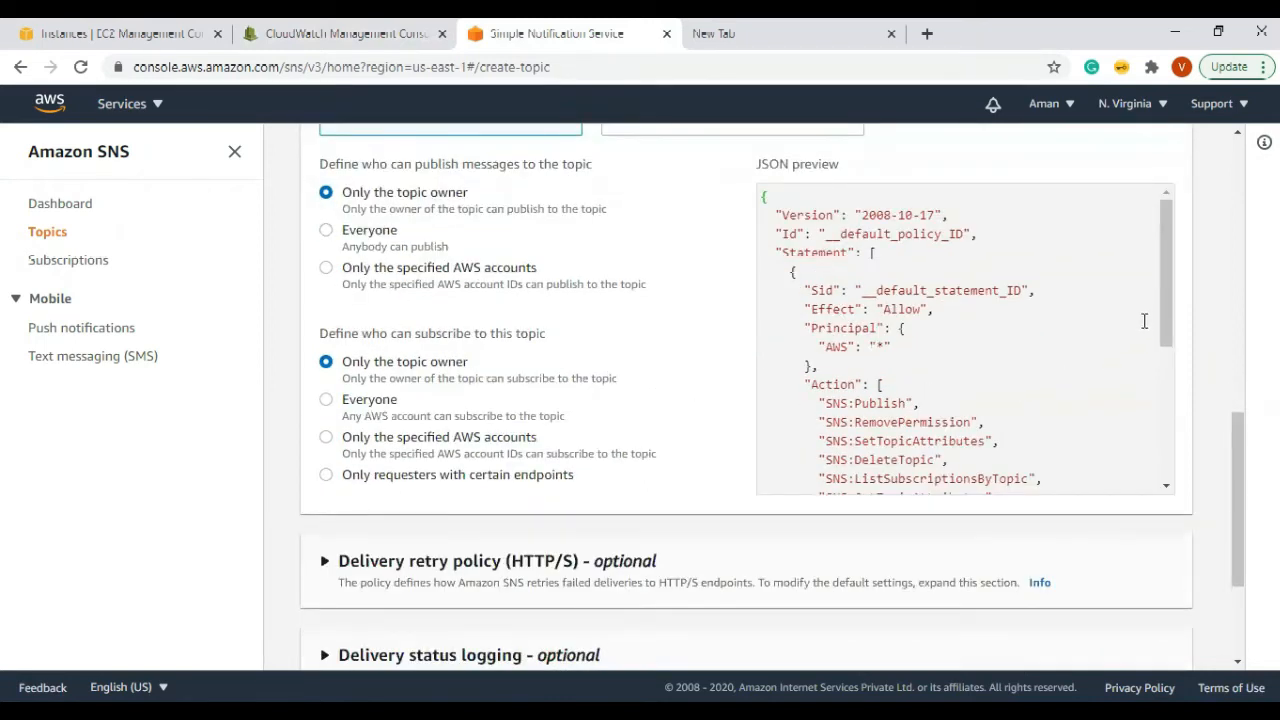
left_click_drag(1167, 308, 1165, 403)
left_click_drag(831, 216, 972, 216)
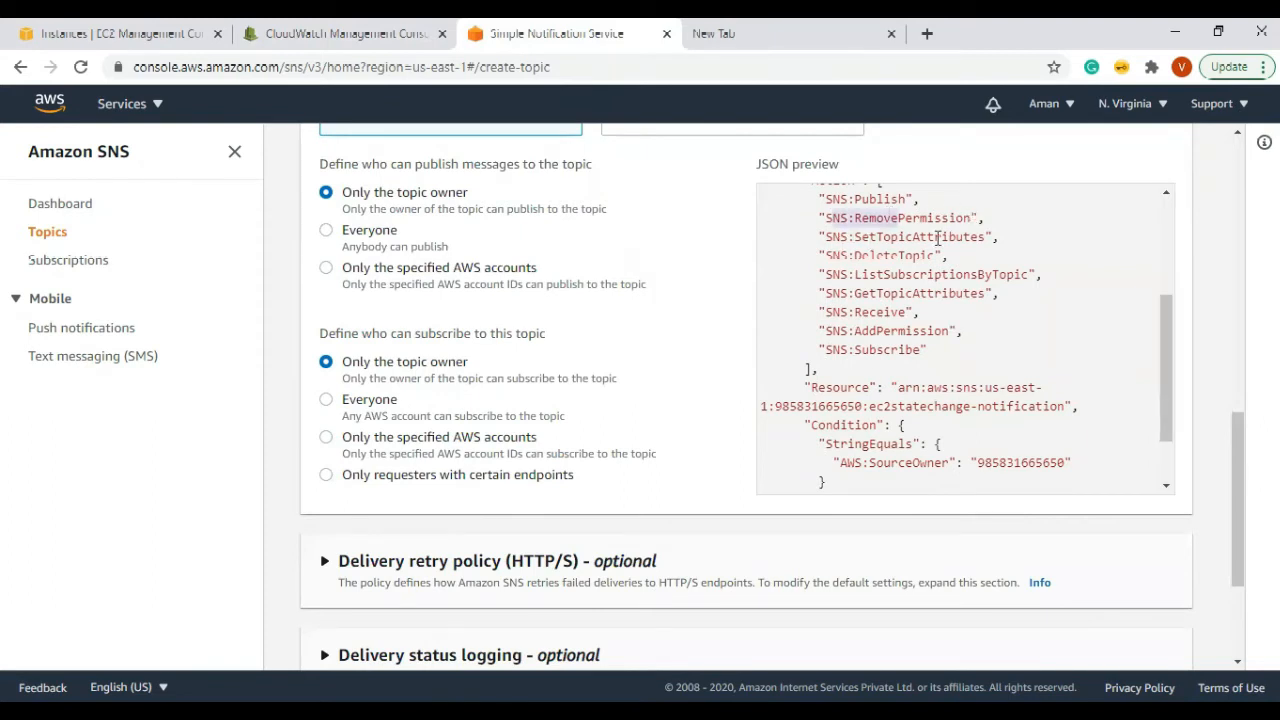
left_click_drag(831, 261, 971, 262)
left_click_drag(856, 275, 1050, 275)
Step: Check the policy's resource and owner condition, then let Everyone publish to the topic
scroll(883, 311, "down", 2)
left_click_drag(890, 312, 1022, 399)
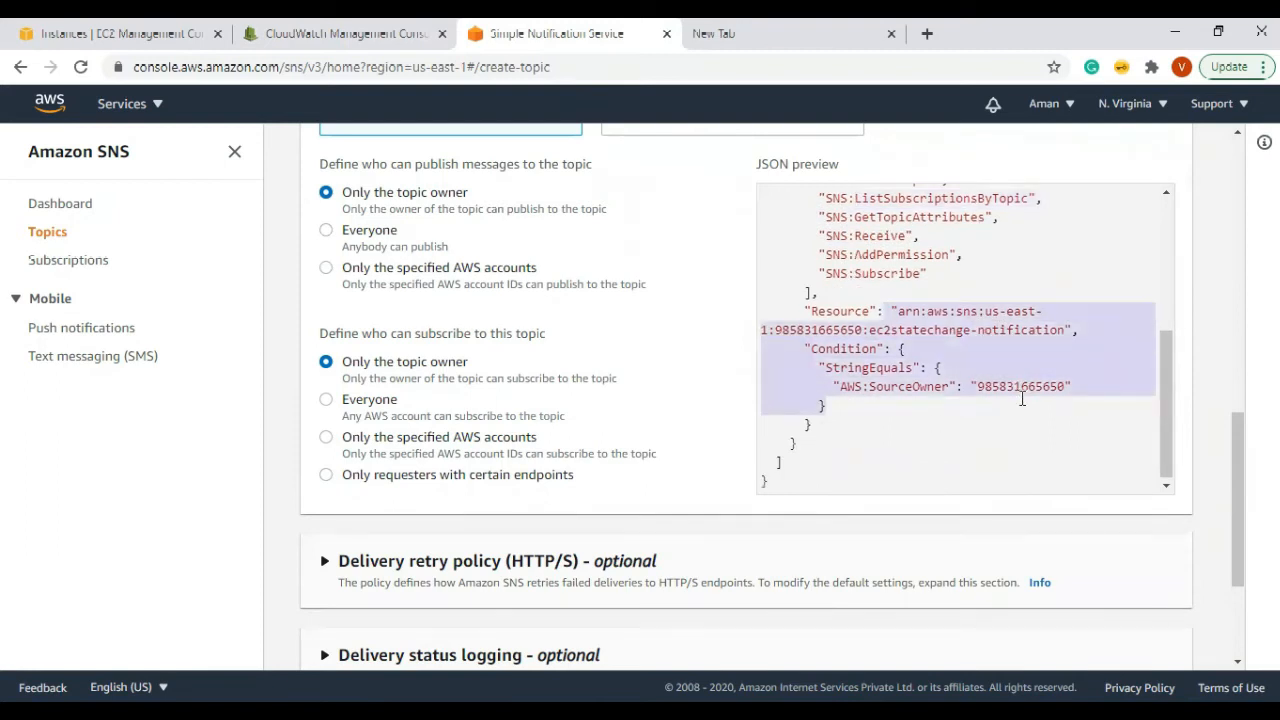
scroll(1020, 395, "up", 5)
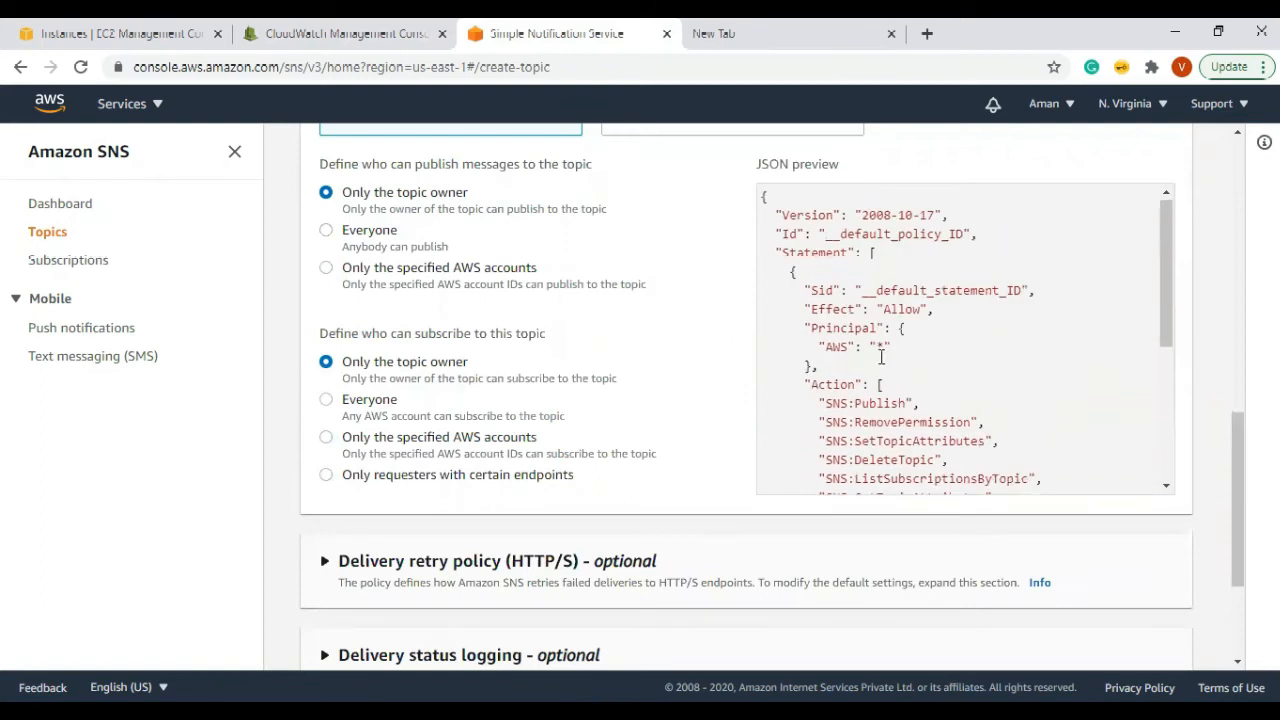
scroll(400, 285, "up", 1)
left_click(328, 323)
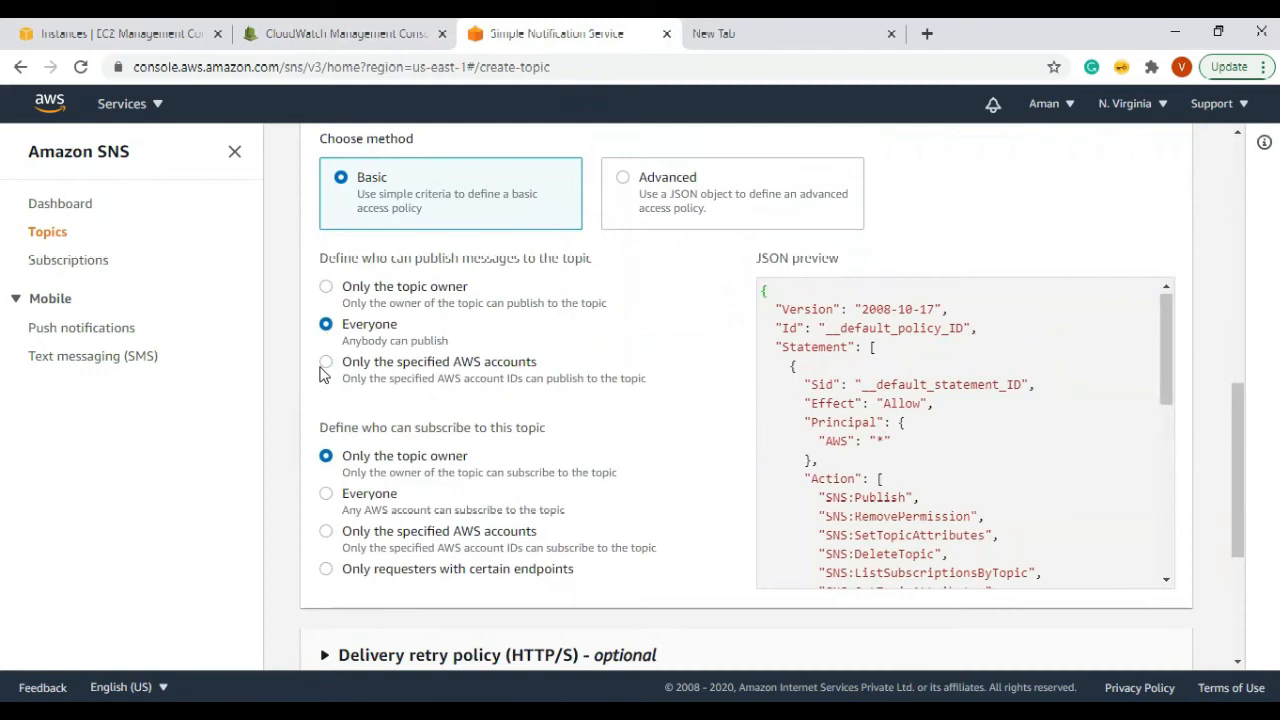
Step: Try allowing a specified AWS account ID to publish, then revert publishing to owner only
left_click(326, 364)
left_click_drag(388, 366, 545, 362)
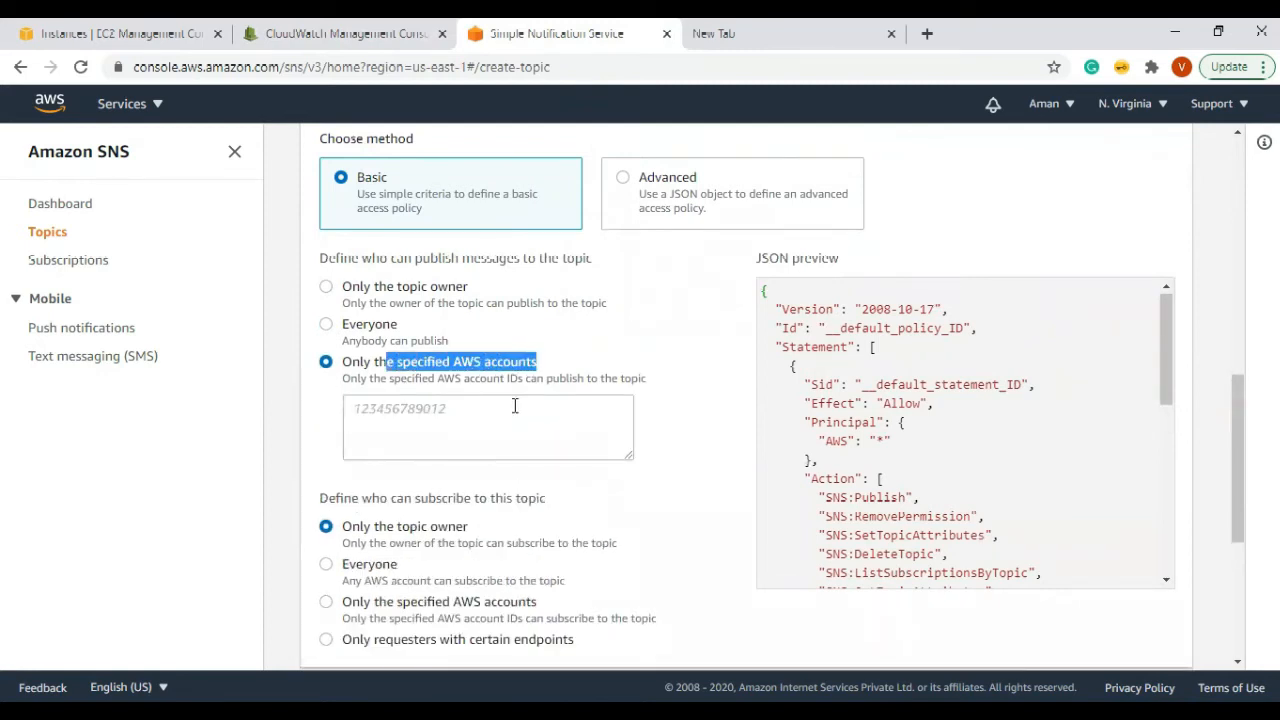
left_click_drag(1161, 387, 1165, 510)
left_click_drag(970, 413, 1075, 412)
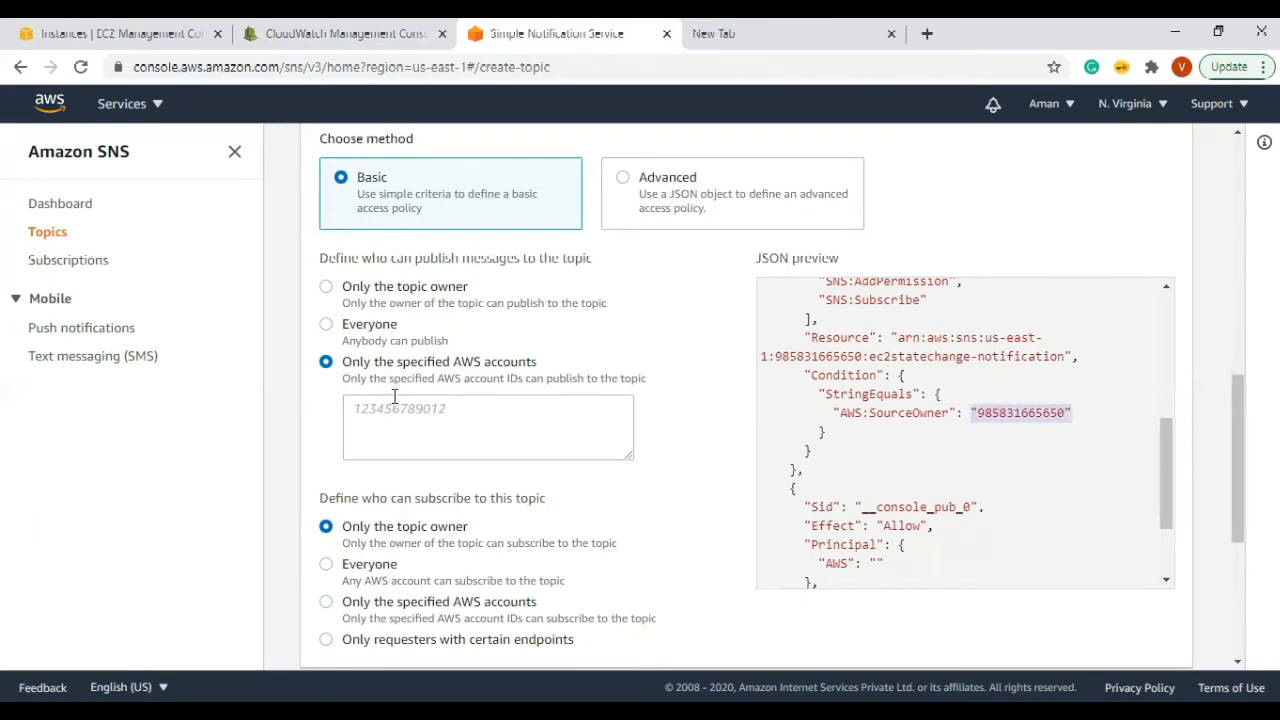
left_click(417, 417)
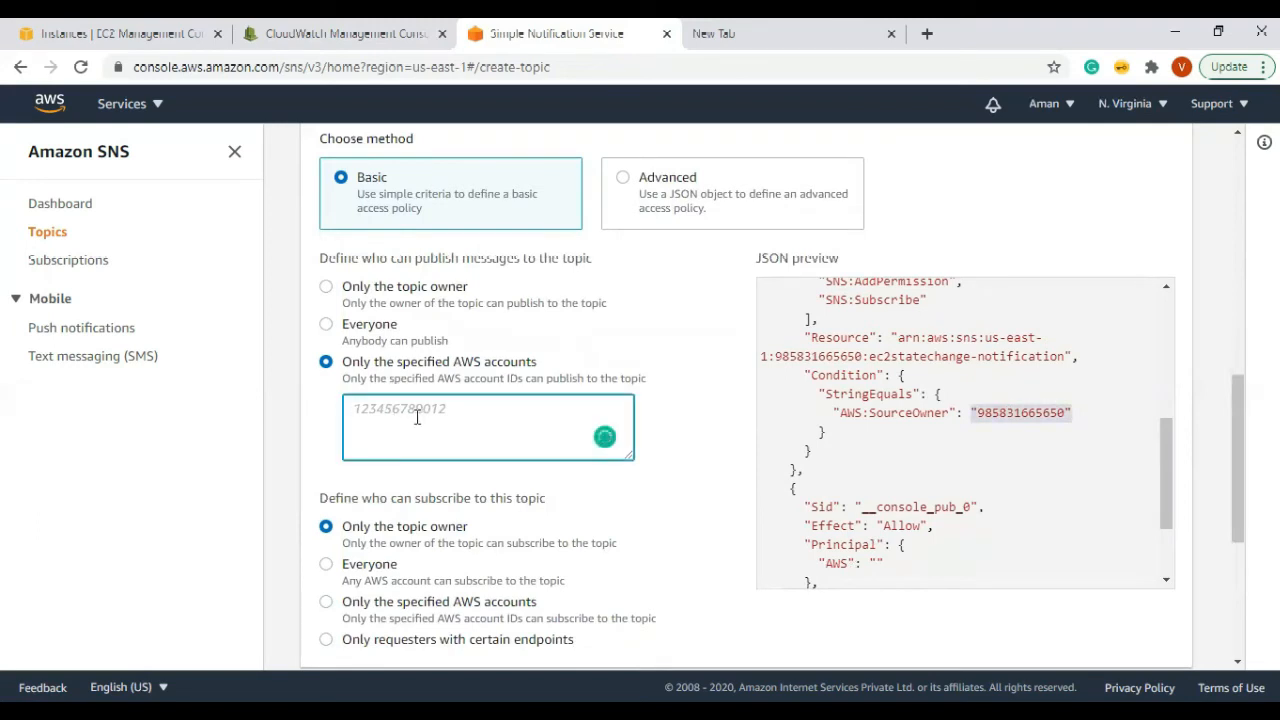
type("85857")
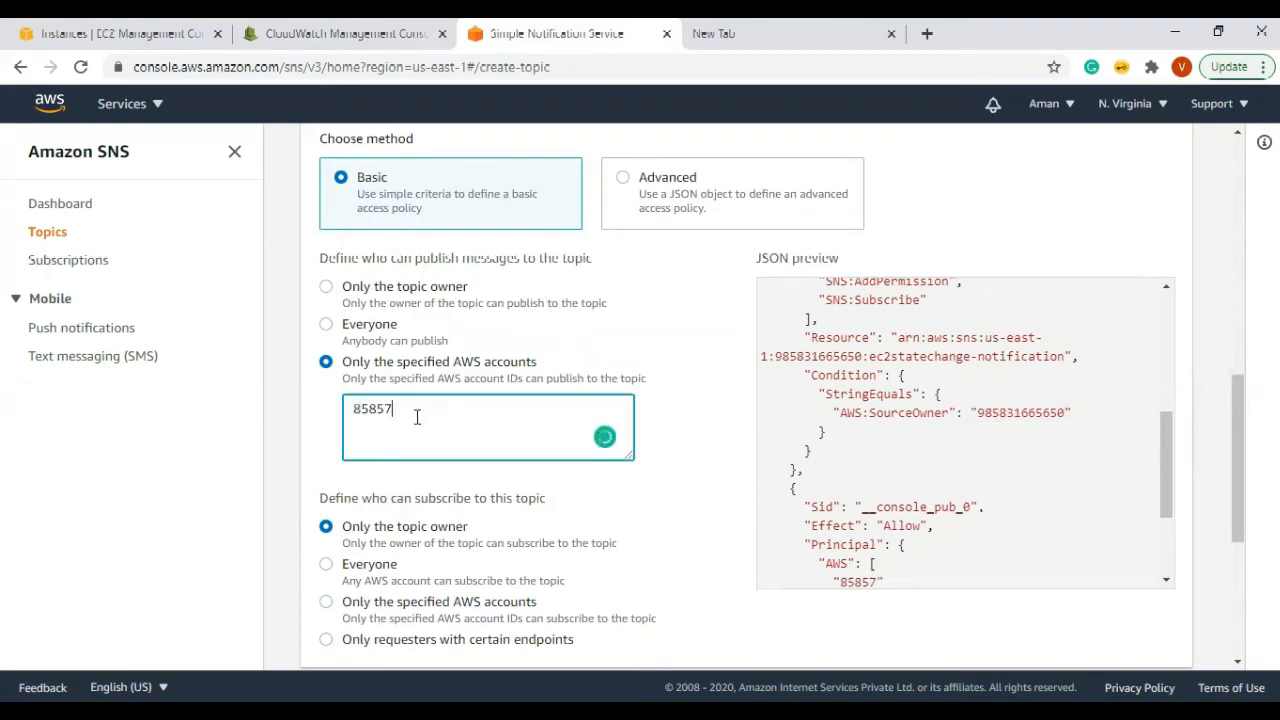
type("475231")
scroll(862, 420, "down", 3)
left_click_drag(858, 418, 955, 417)
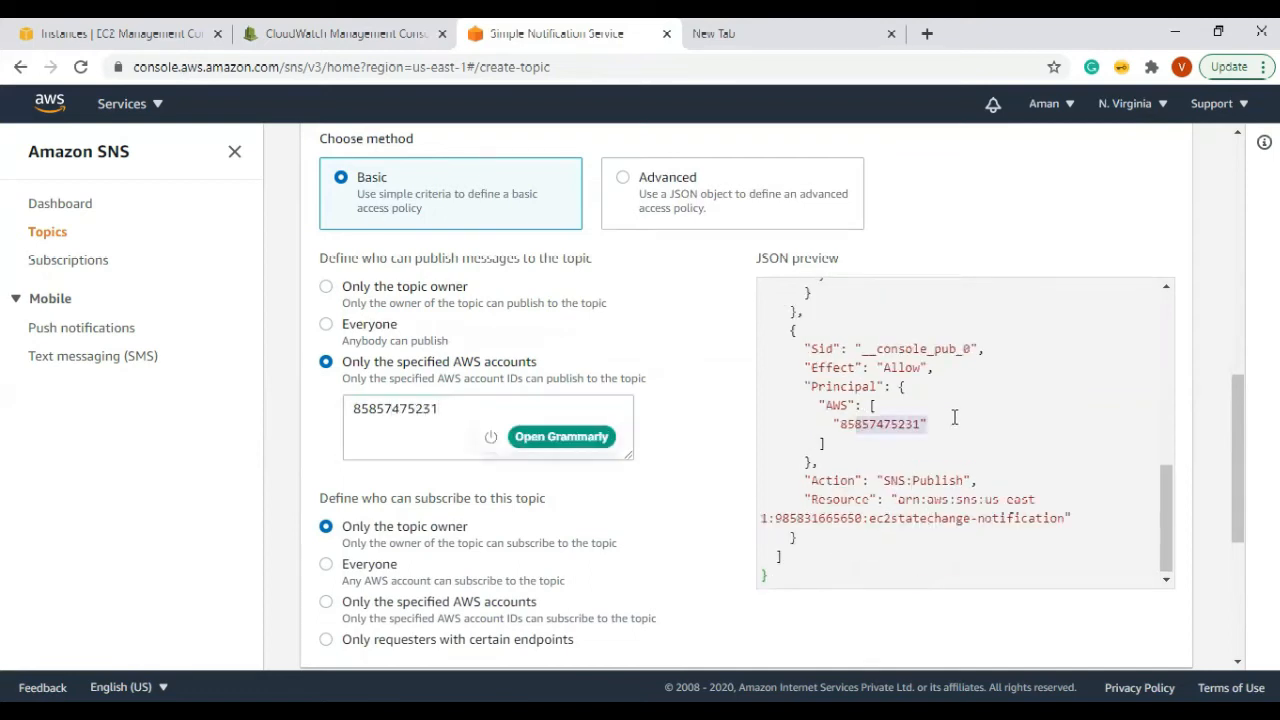
left_click(326, 287)
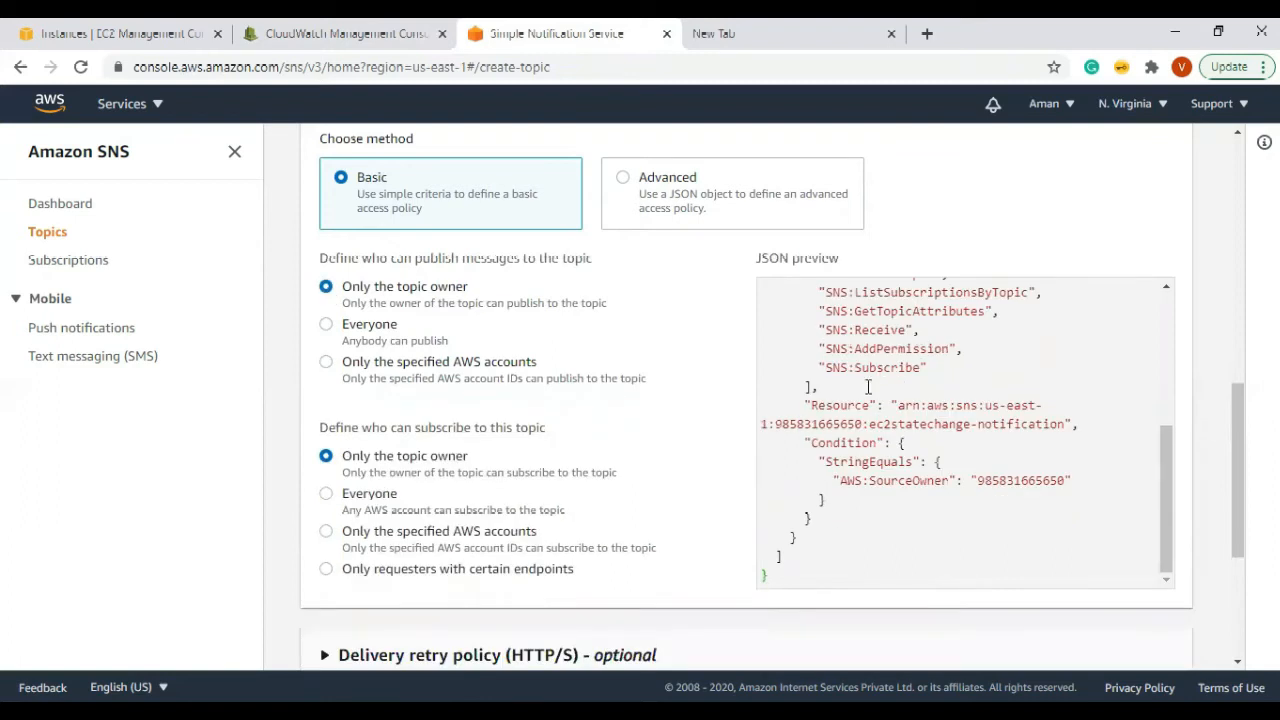
Step: Try each subscribe option, settle on topic owner only, and collapse Access policy
scroll(868, 387, "down", 1)
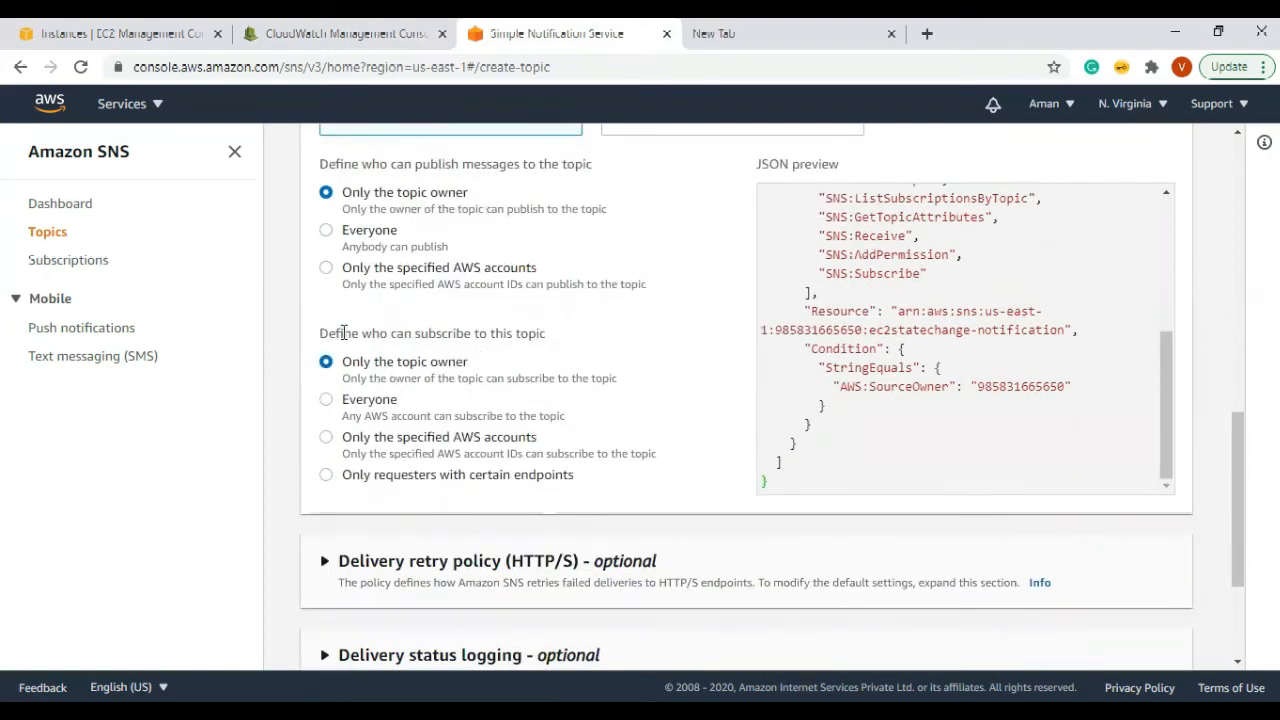
left_click_drag(343, 333, 549, 333)
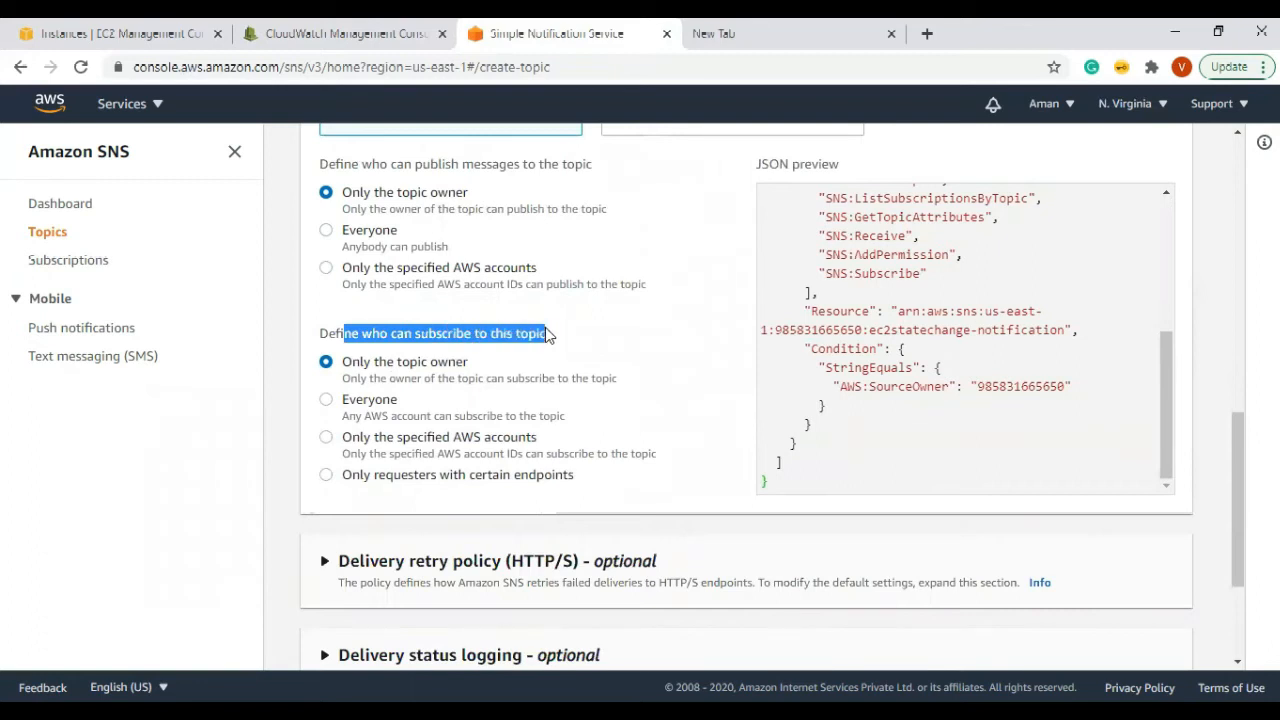
scroll(540, 358, "down", 1)
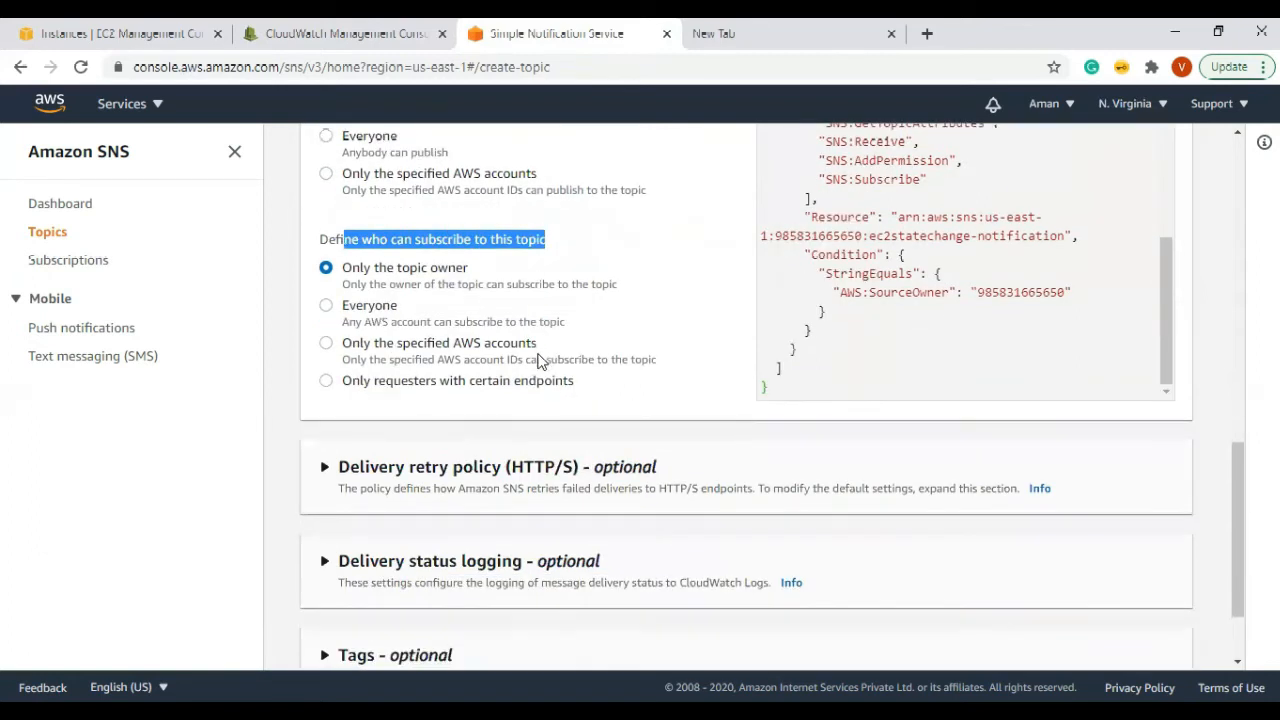
left_click(330, 307)
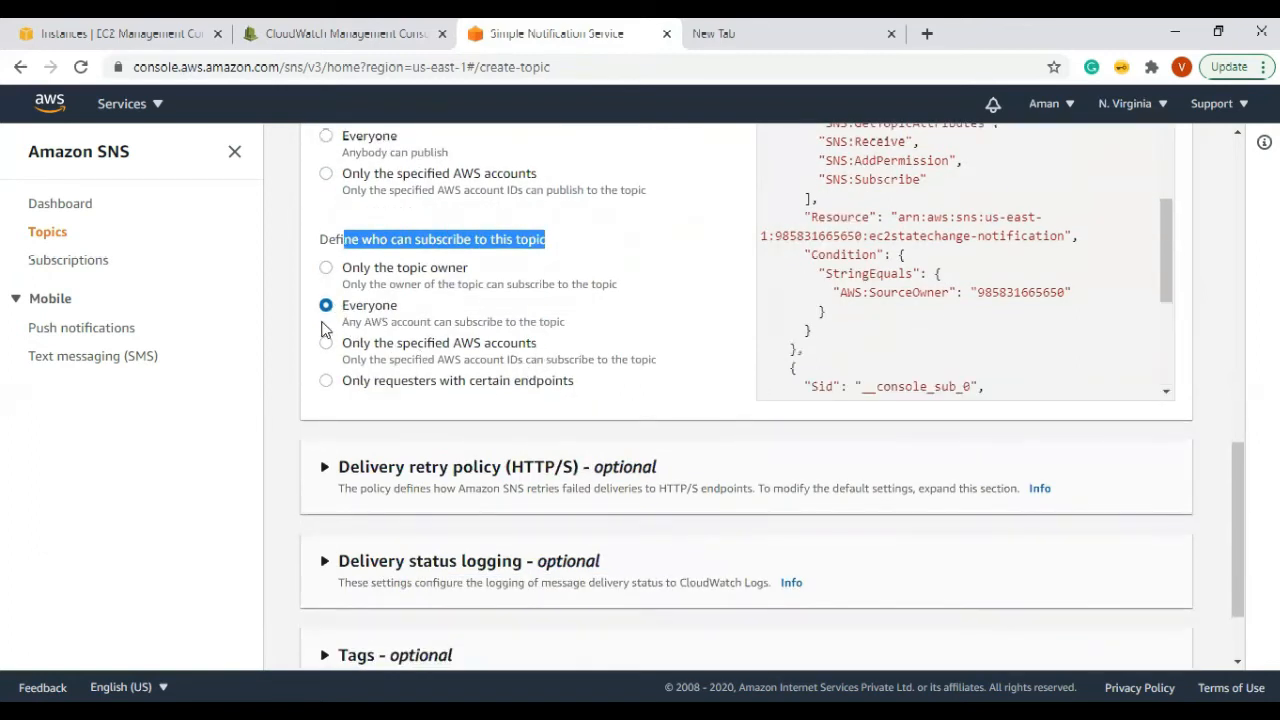
left_click(327, 346)
left_click(324, 457)
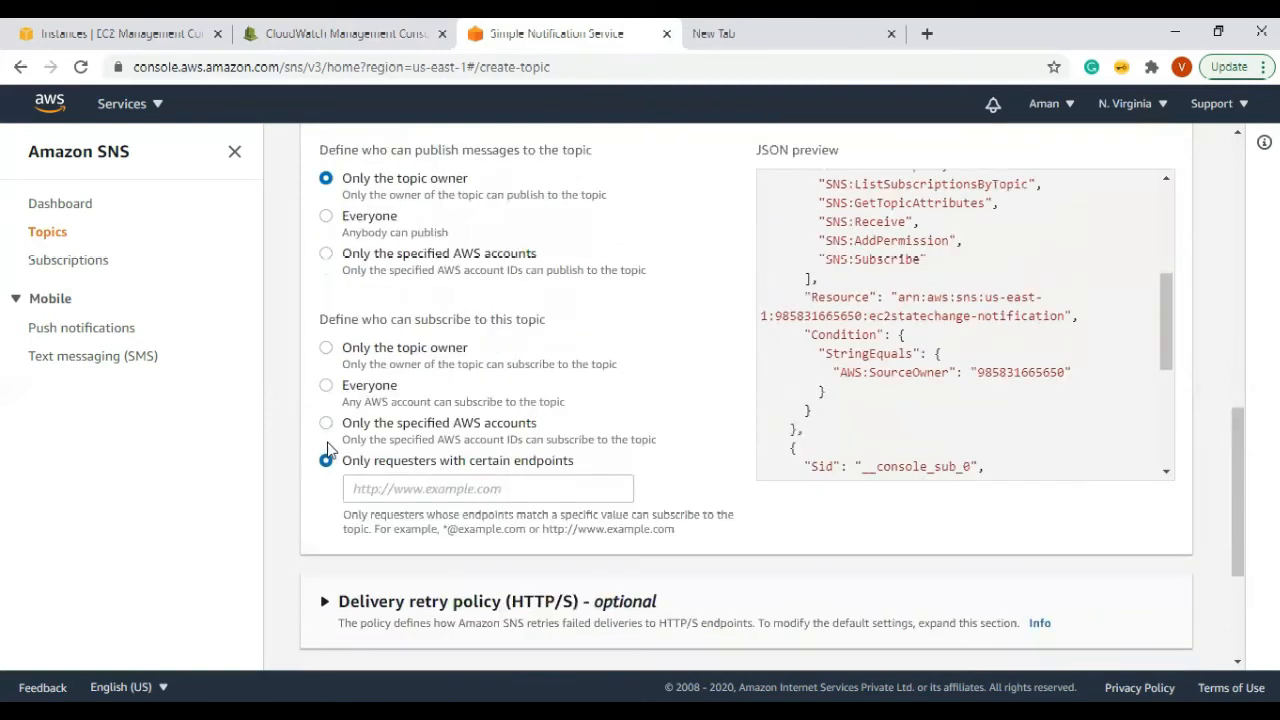
left_click(331, 350)
scroll(822, 357, "up", 10)
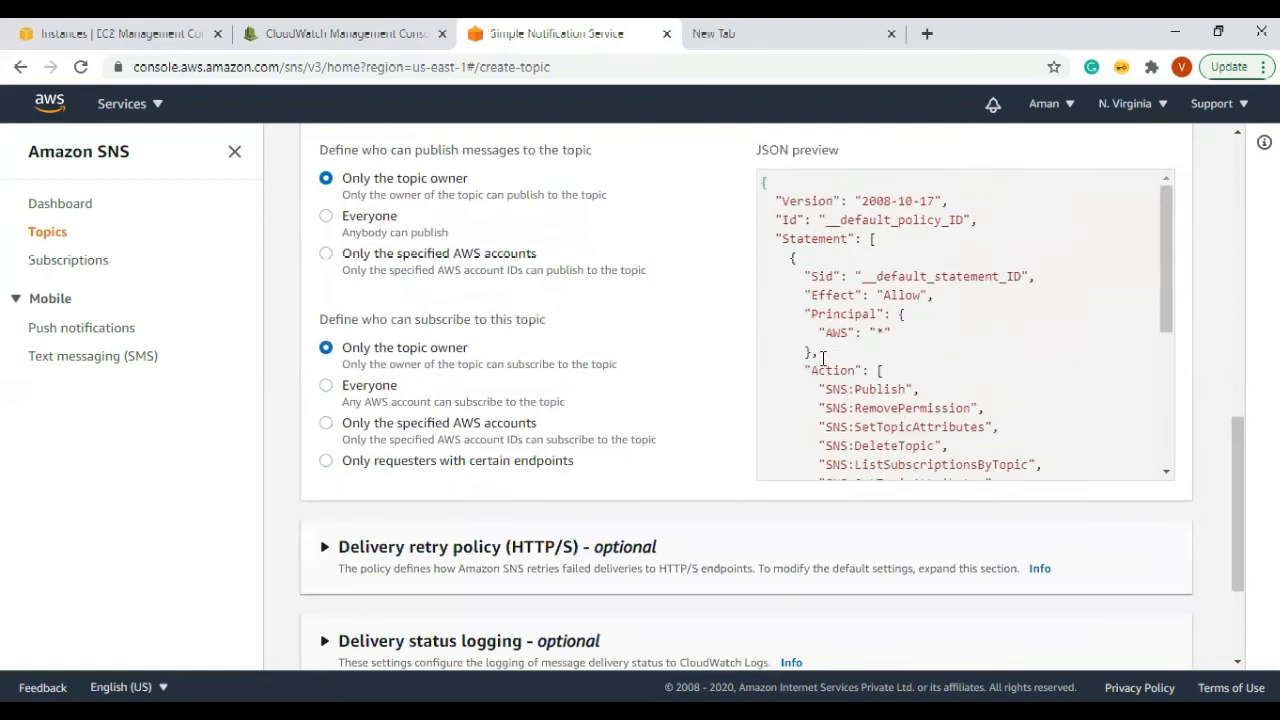
left_click_drag(1239, 432, 1239, 335)
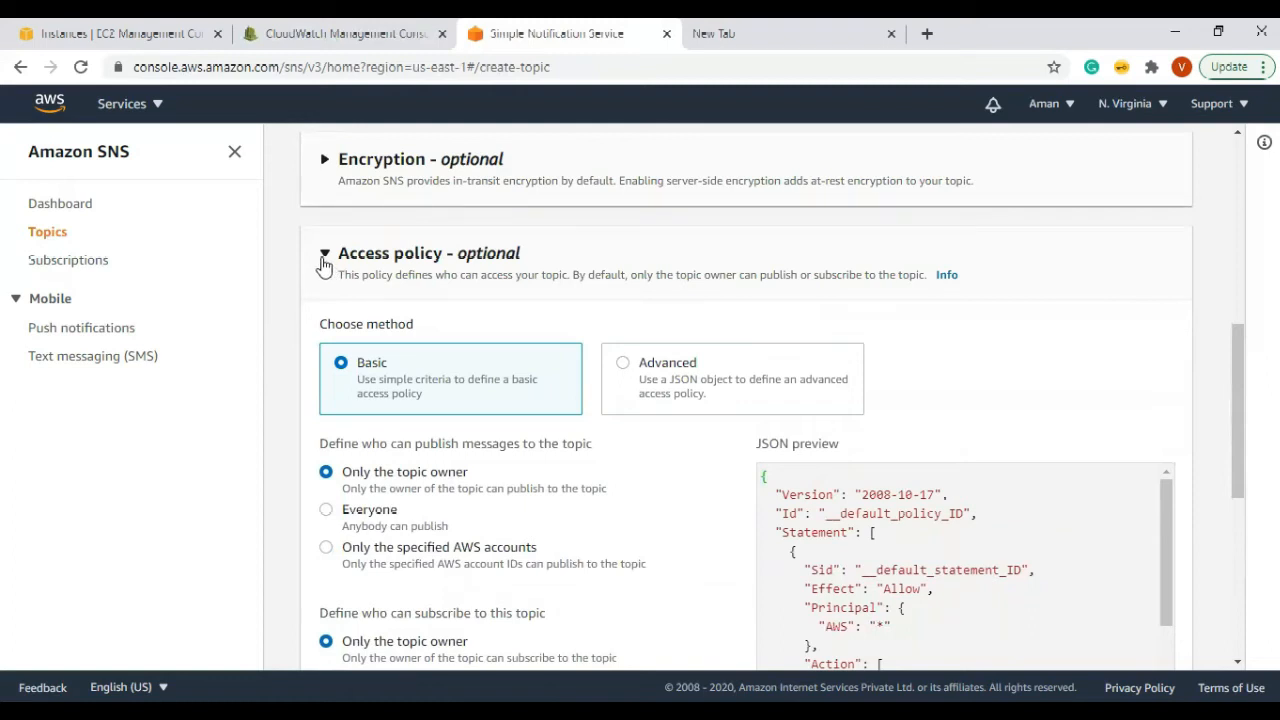
left_click(323, 258)
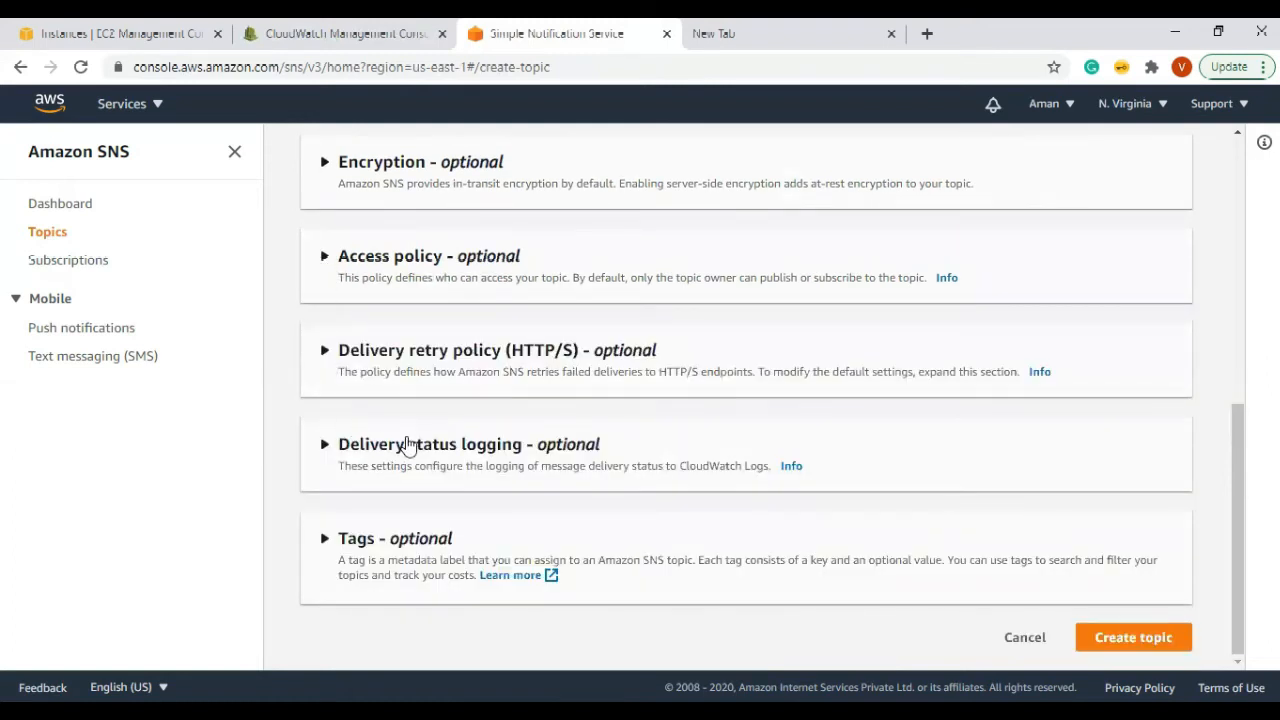
Step: Review the default HTTP/S delivery retry policy: 3 retries with 20-second delays
left_click(323, 352)
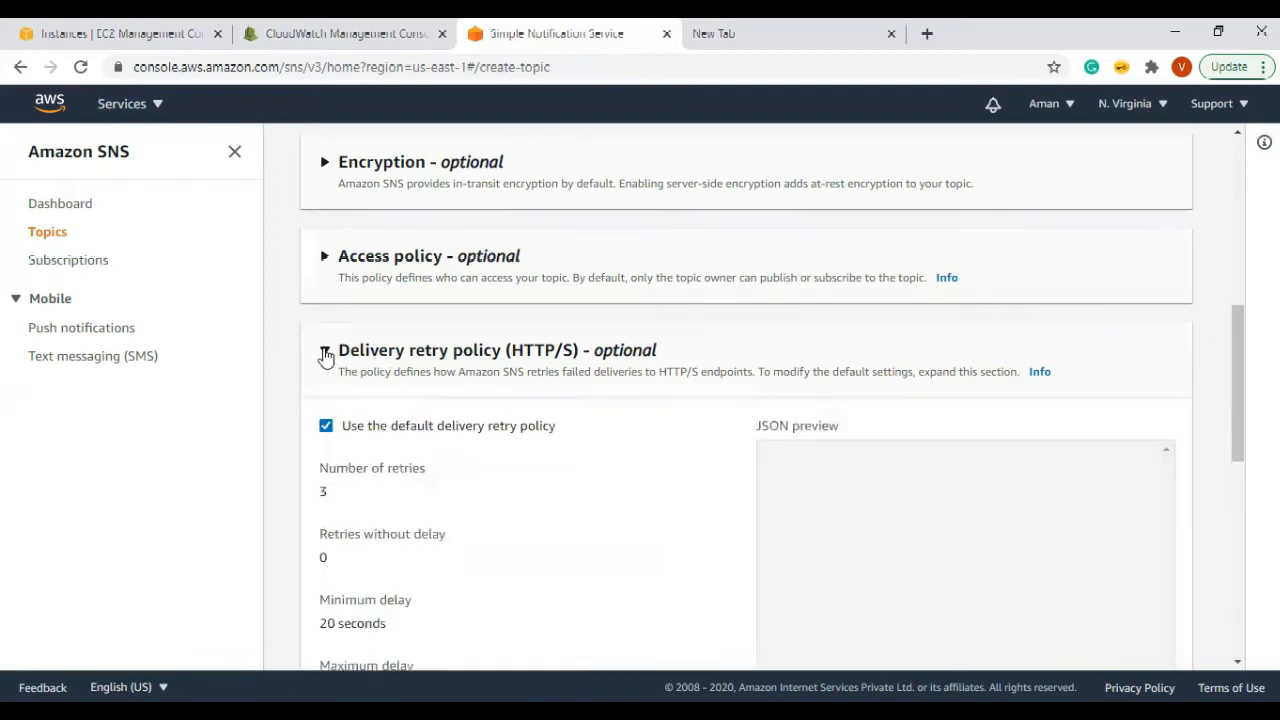
scroll(600, 395, "down", 2)
double_click(323, 303)
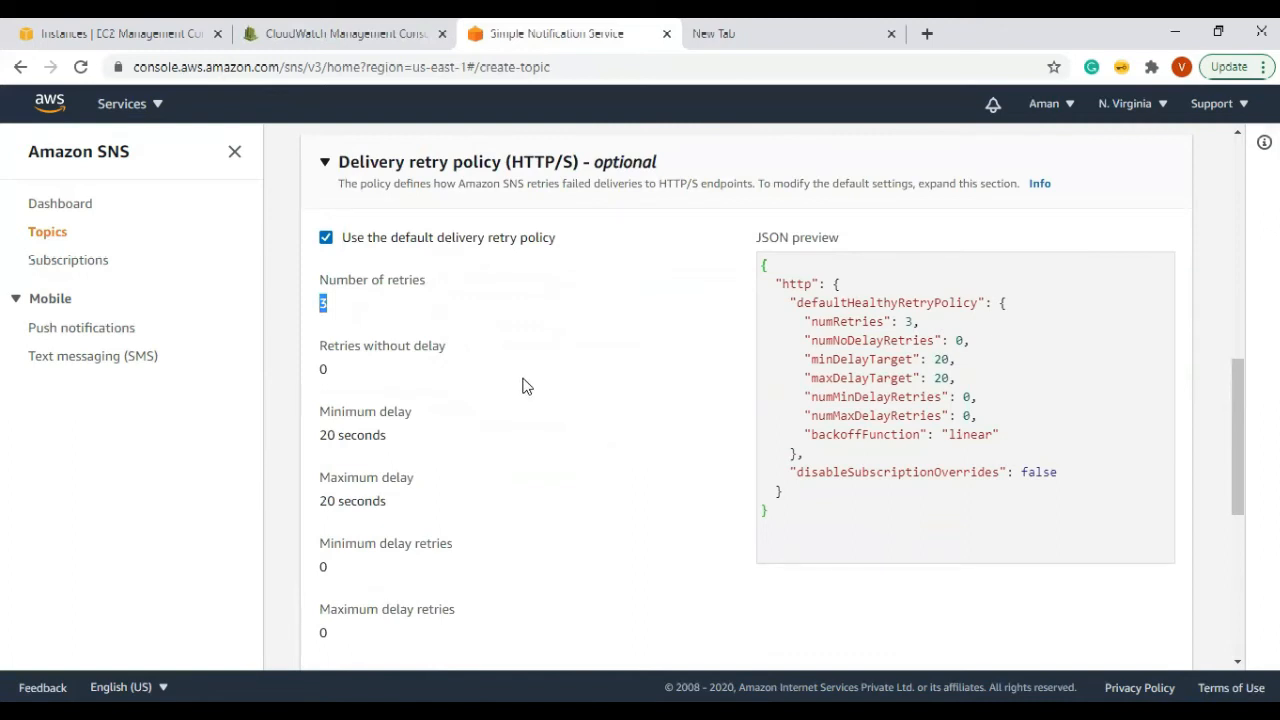
left_click_drag(391, 438, 295, 420)
left_click(440, 473)
left_click_drag(397, 503, 343, 503)
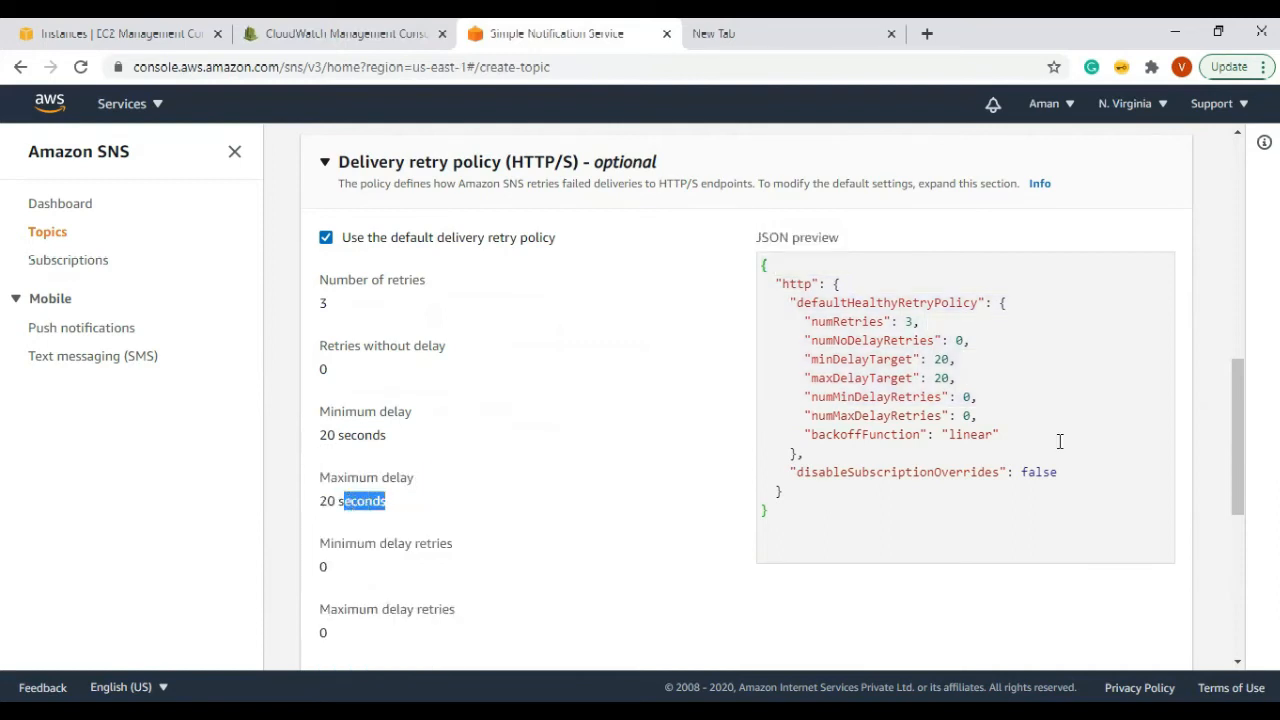
left_click_drag(1014, 425, 737, 303)
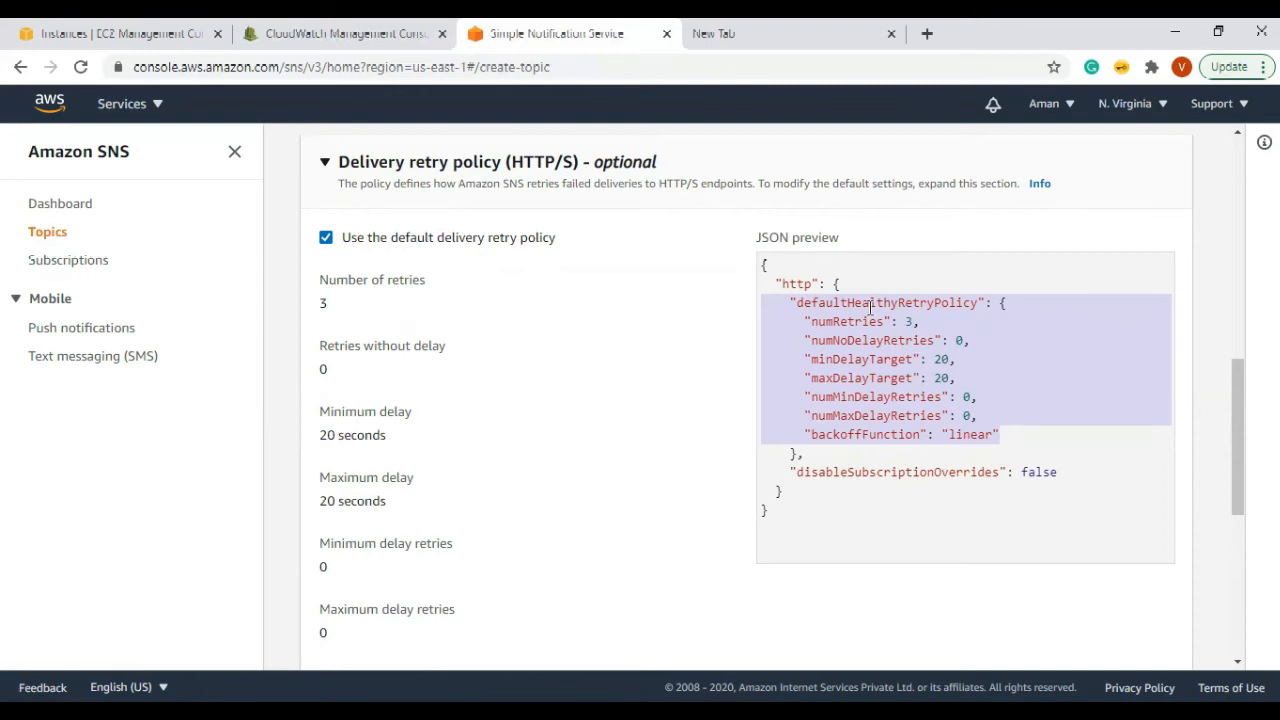
left_click(556, 258)
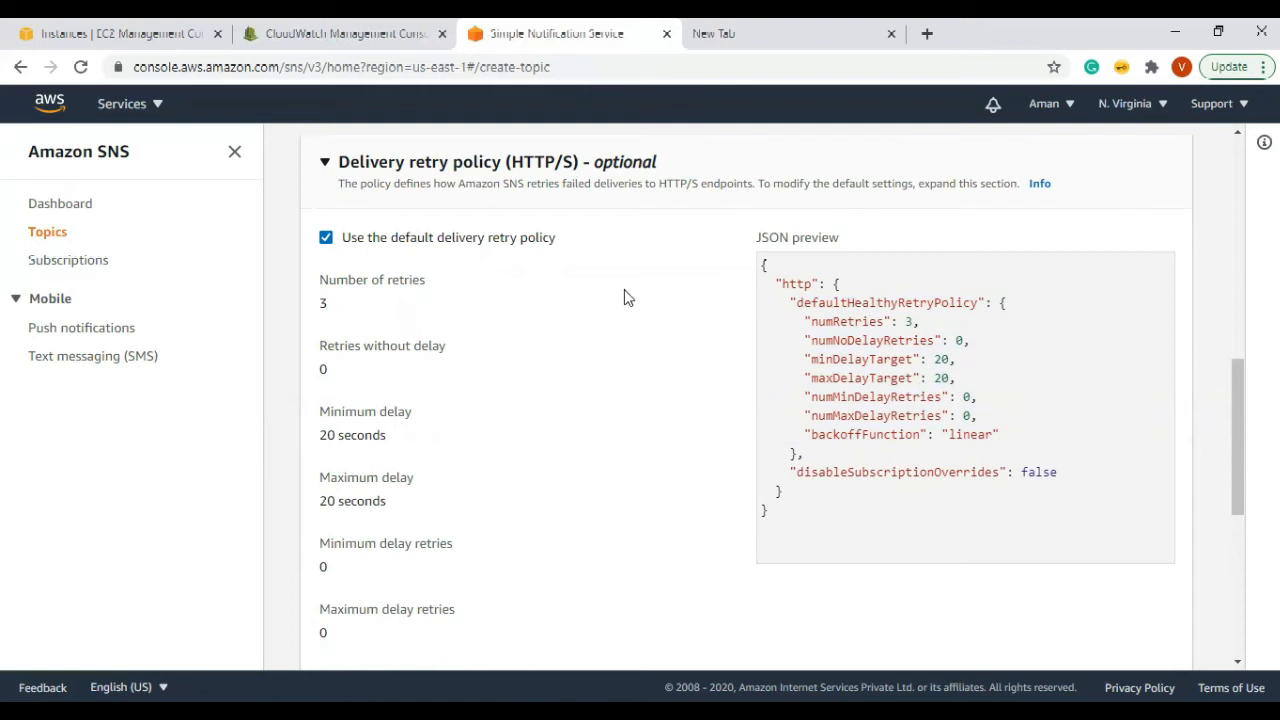
Step: Collapse the retry policy and expand Delivery status logging
scroll(626, 294, "down", 3)
scroll(417, 310, "up", 4)
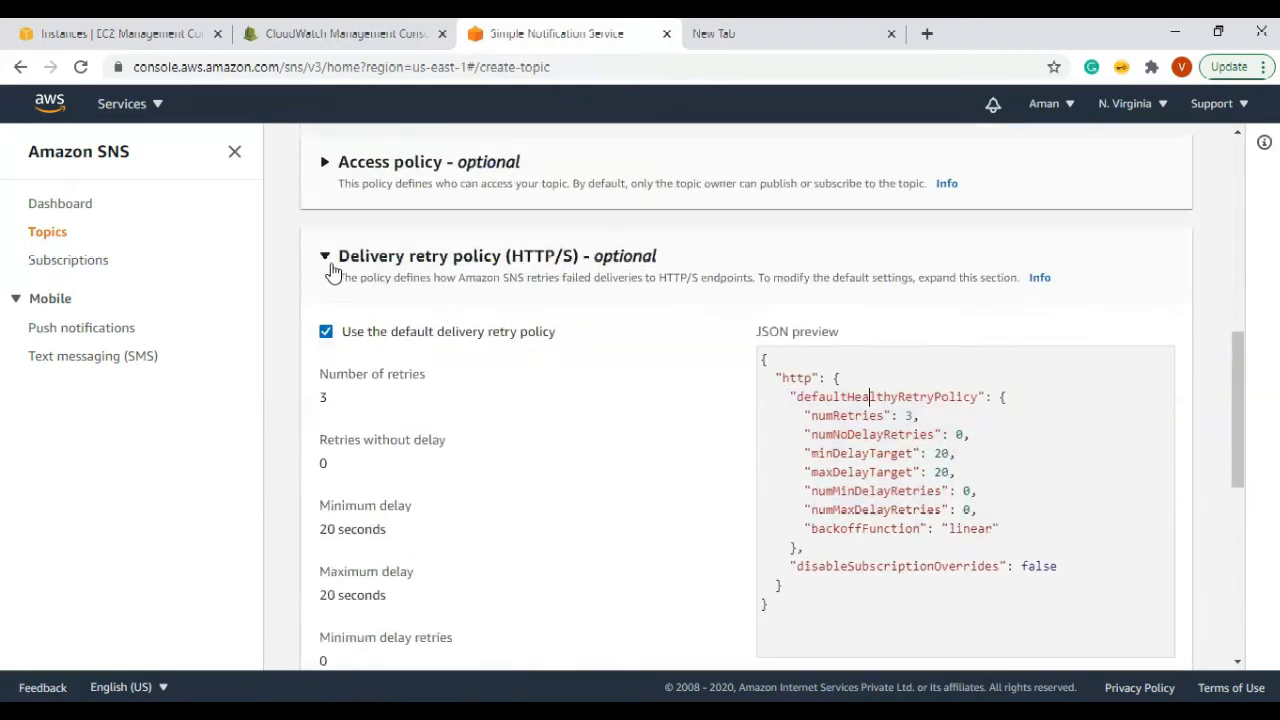
left_click(326, 260)
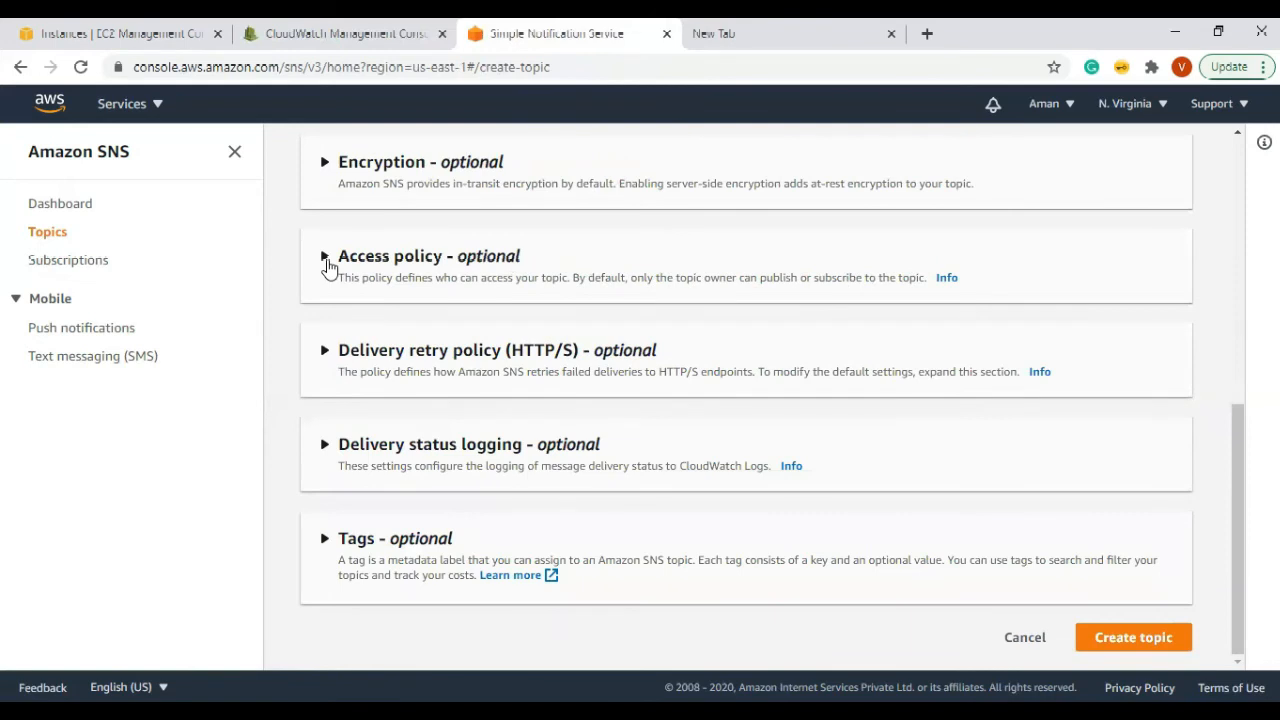
left_click(322, 456)
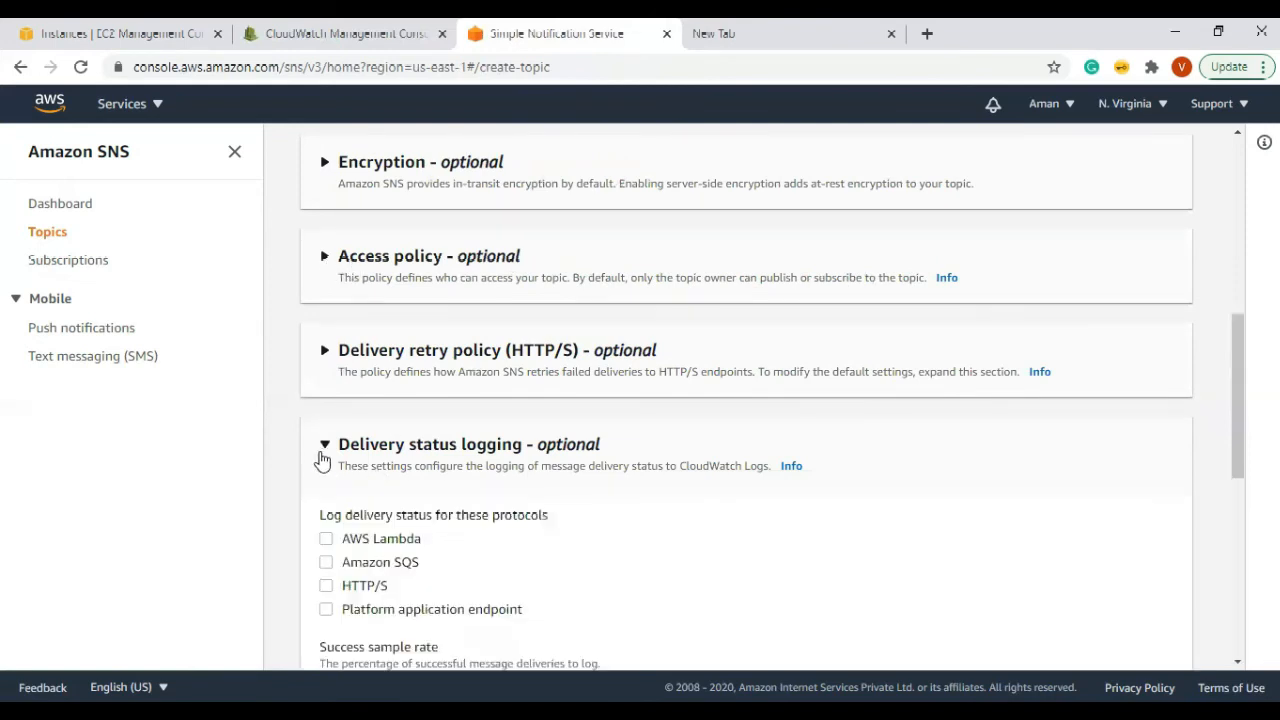
Step: Add a trial tag with key ec2-state and value prod
left_click(326, 452)
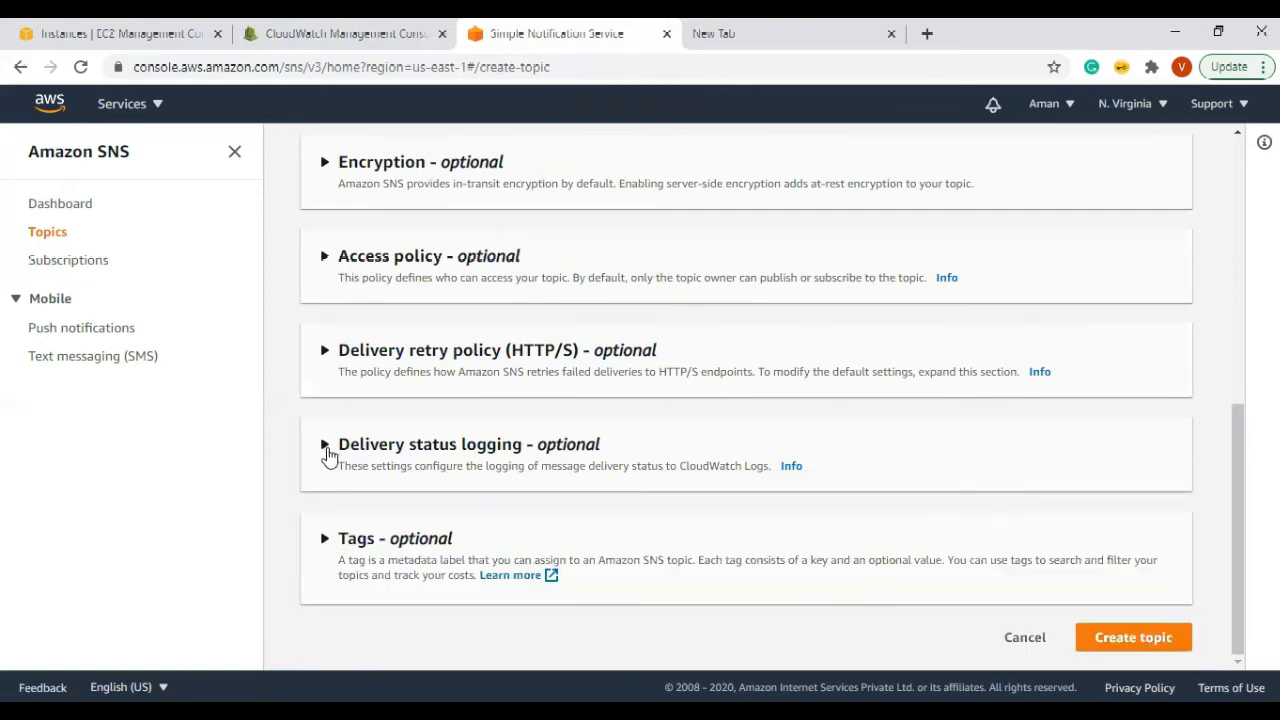
left_click(322, 540)
scroll(580, 480, "down", 2)
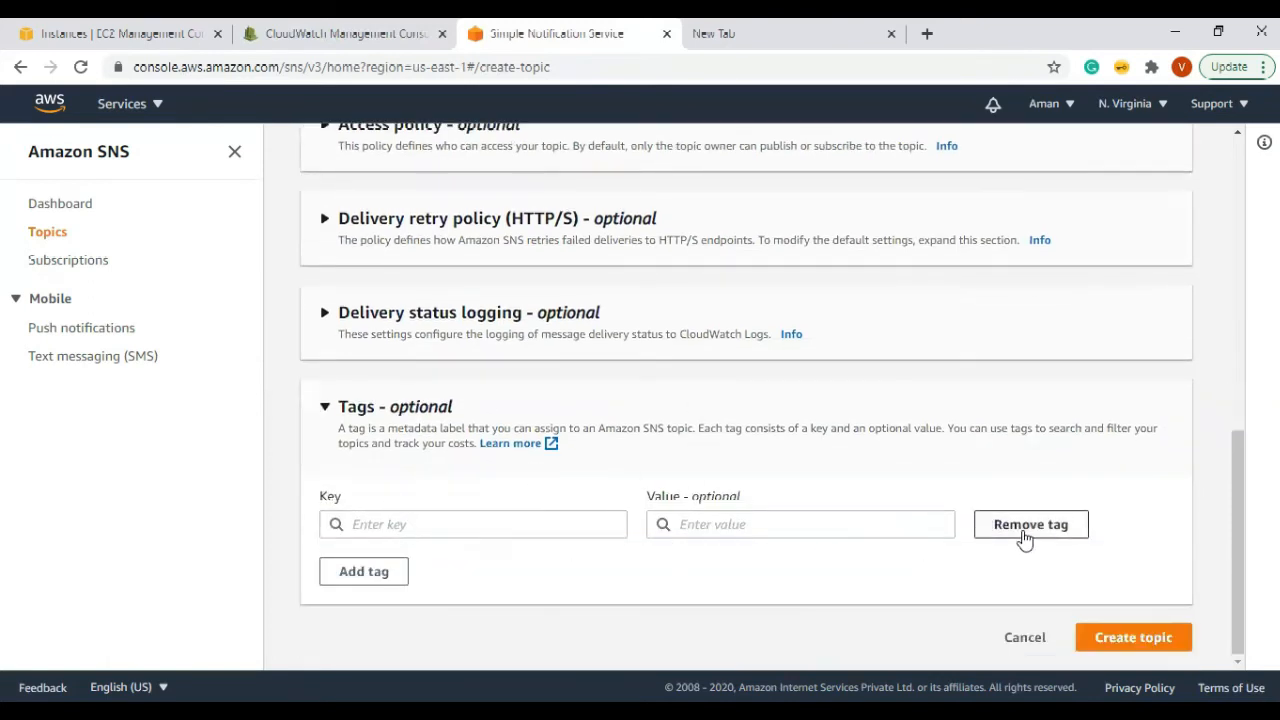
left_click(368, 522)
type("ec 2")
key("BackSpace")
key("BackSpace")
type("2")
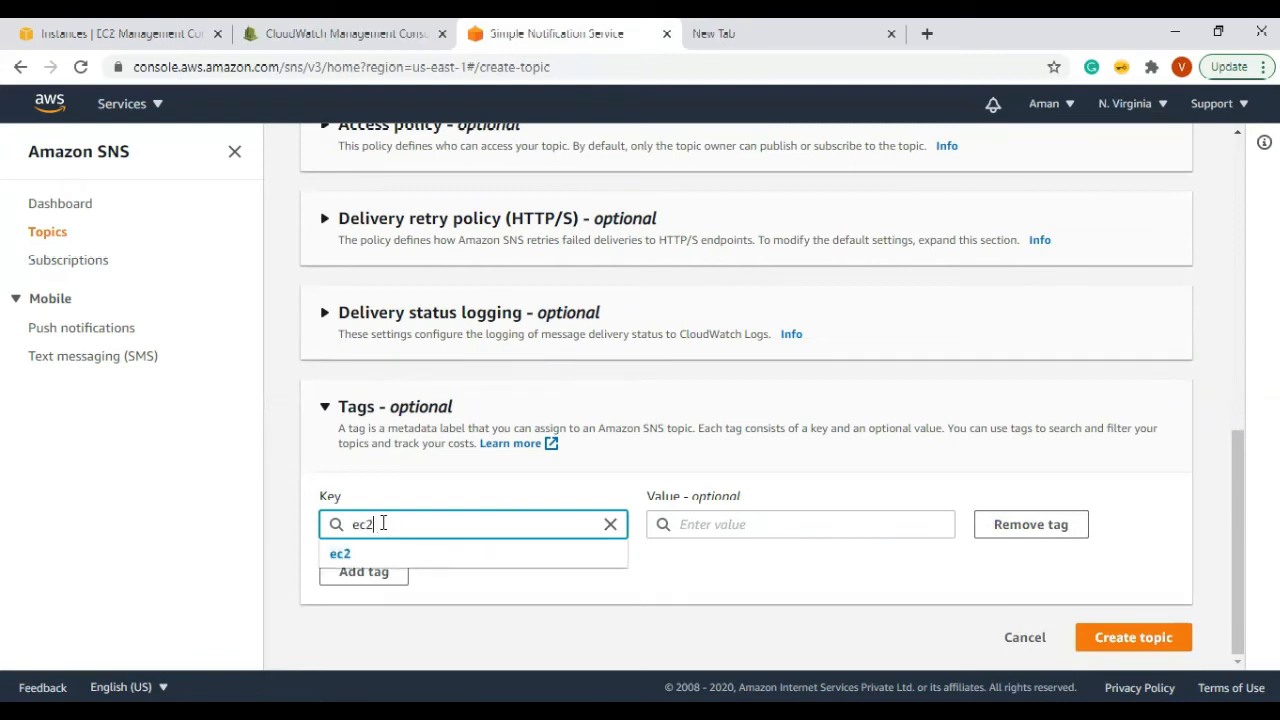
type("-state")
key("Tab")
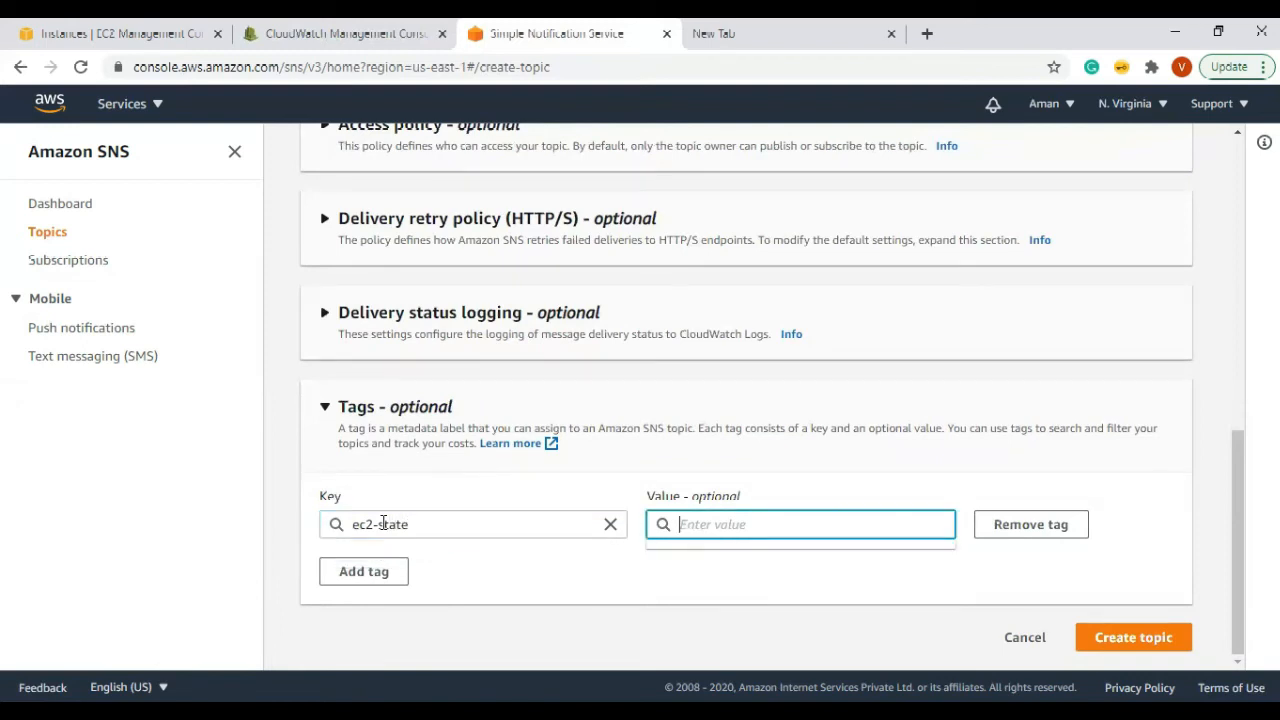
type("prod")
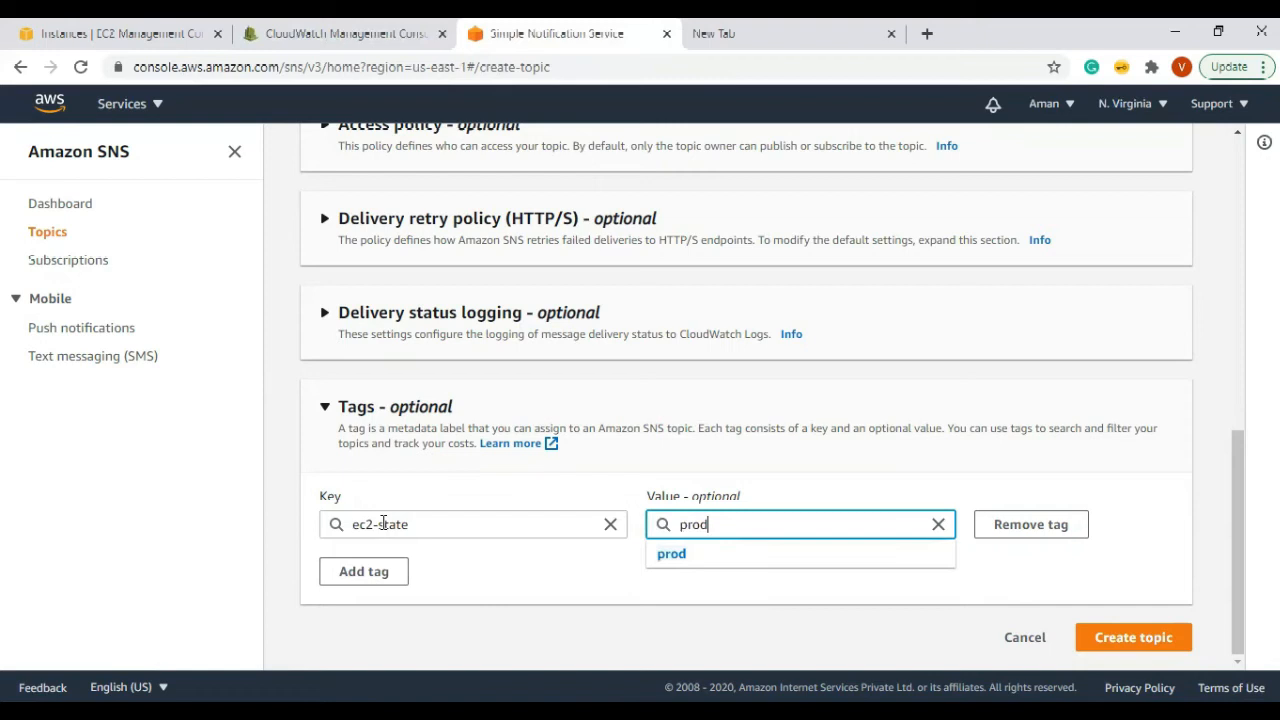
left_click(673, 560)
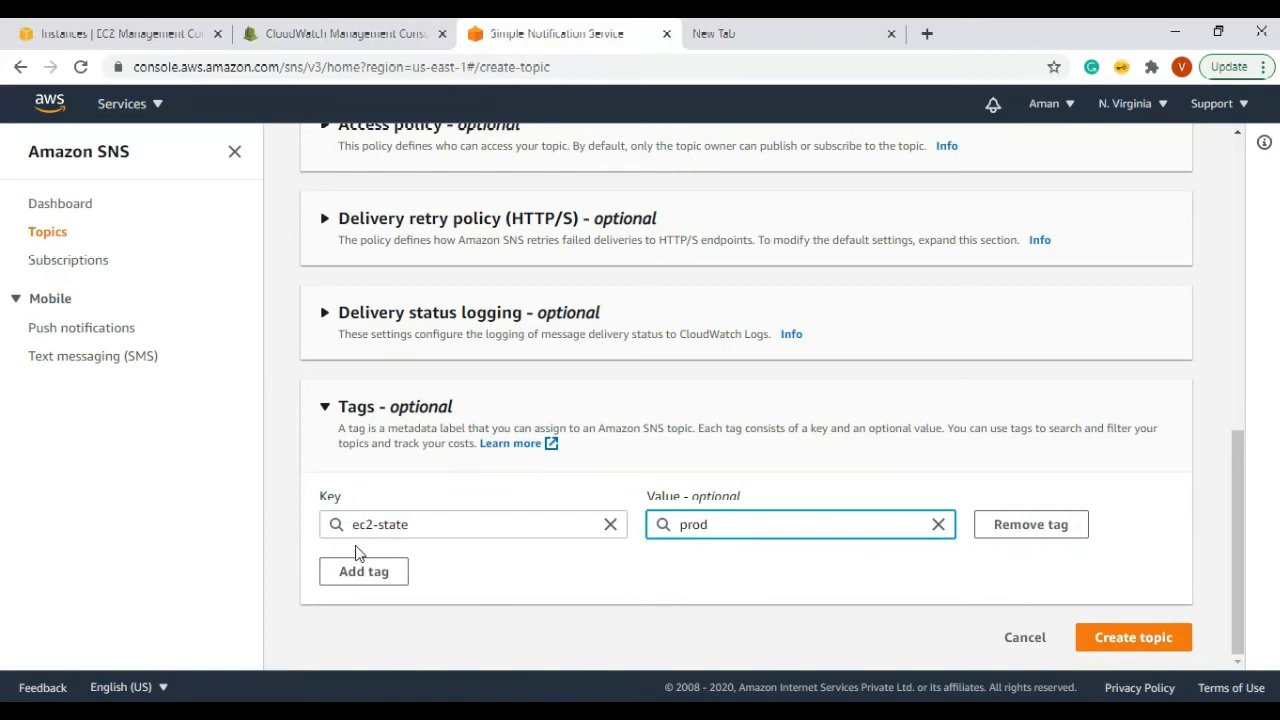
Step: Remove the ec2-state tag, leaving the topic untagged
left_click(1012, 538)
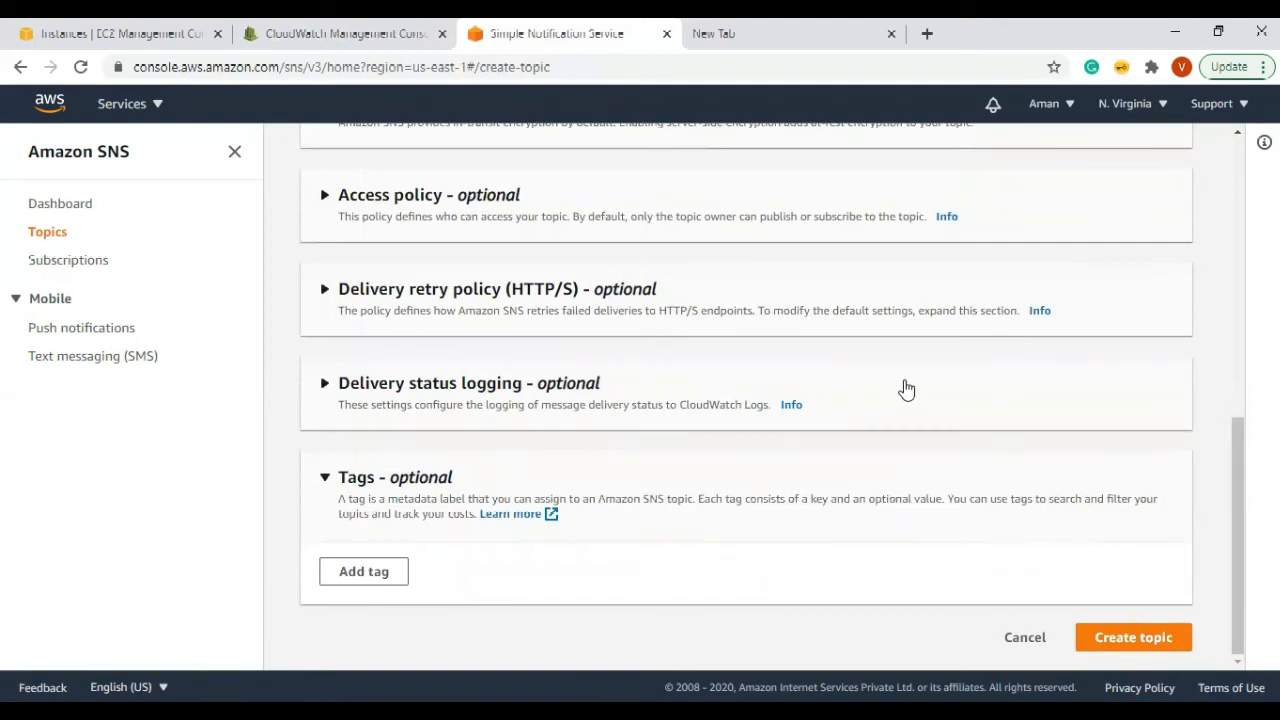
scroll(900, 388, "up", 5)
scroll(887, 383, "up", 2)
scroll(885, 380, "down", 6)
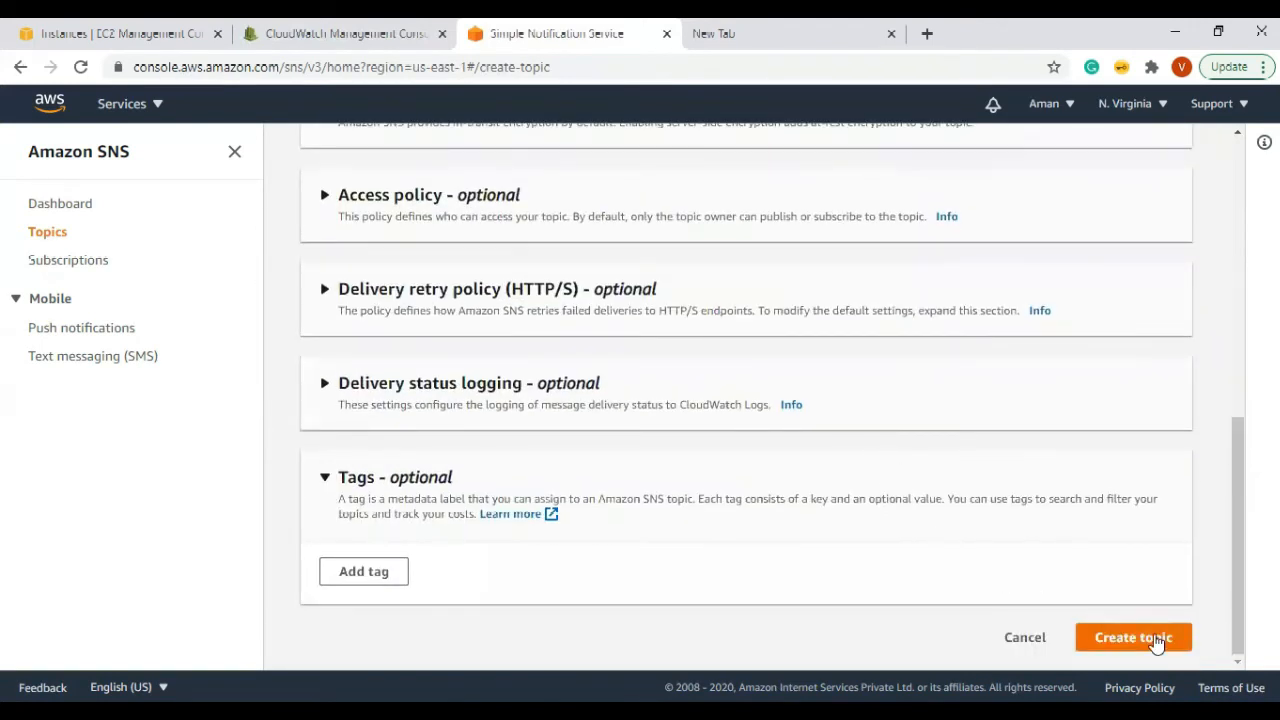
Step: Create the ec2statechange-notification topic and look through its policy, logging, encryption and tag tabs
left_click(1157, 641)
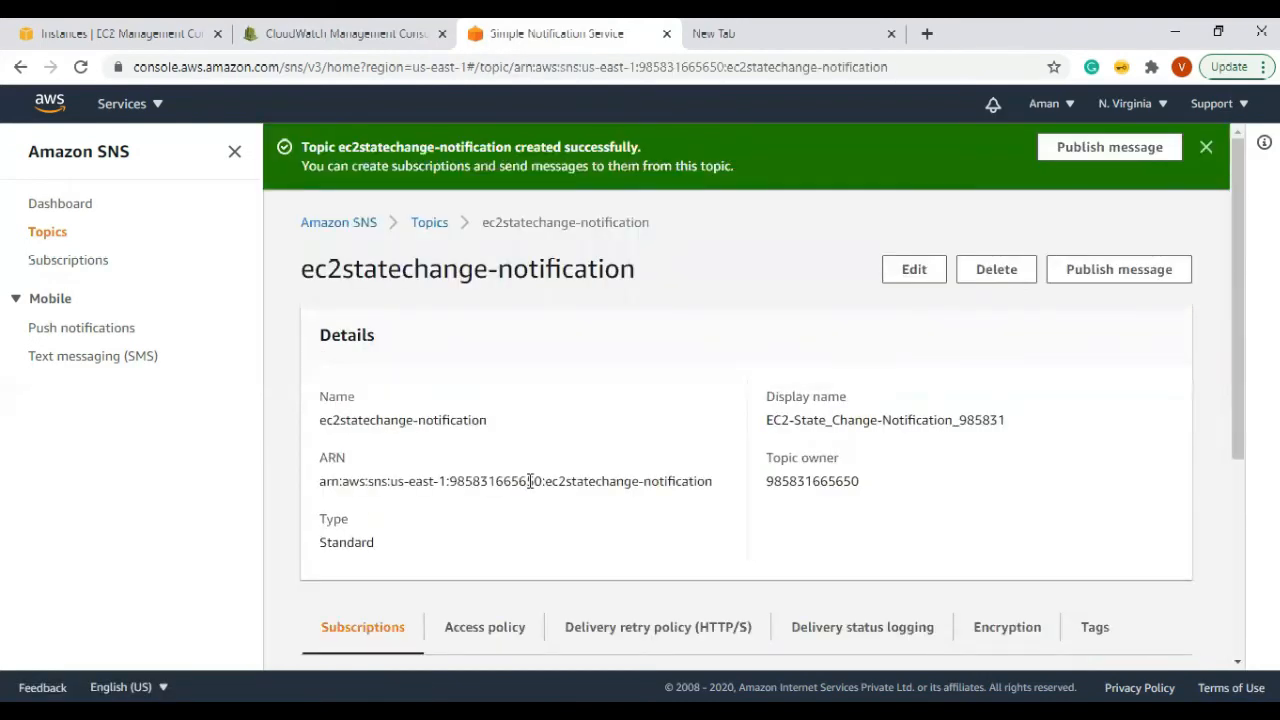
scroll(851, 506, "down", 3)
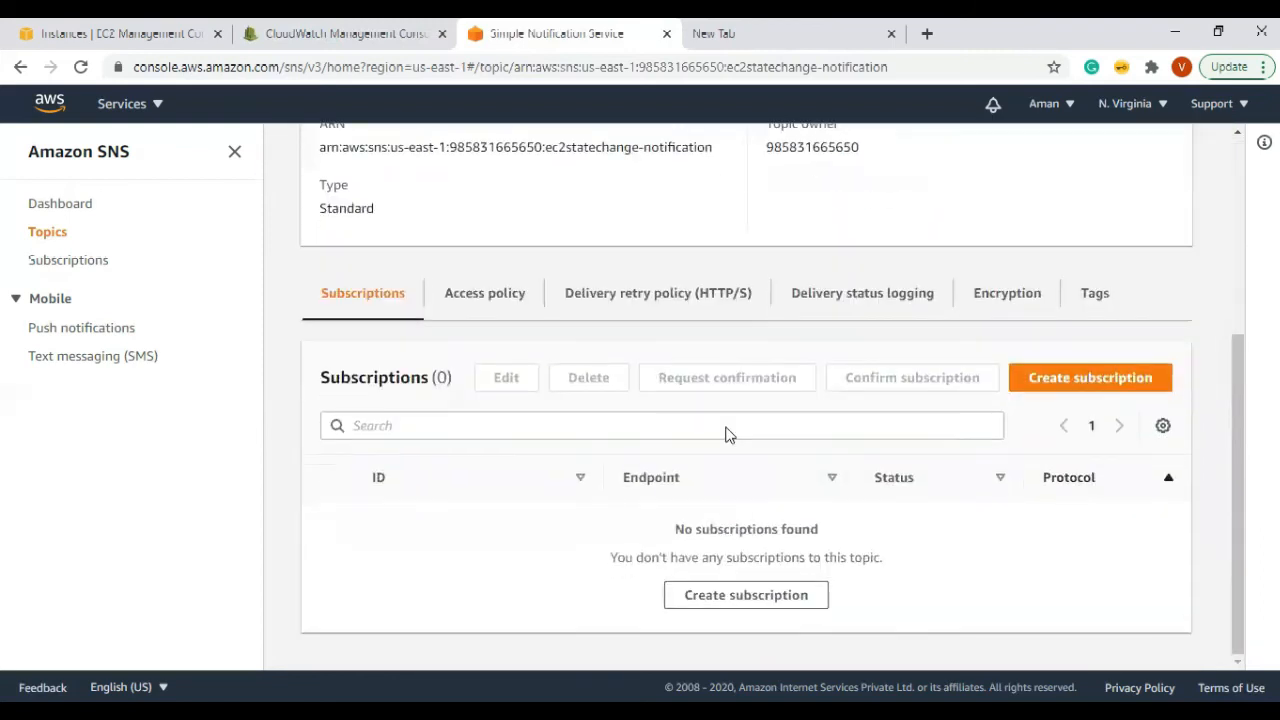
left_click(492, 305)
left_click(638, 303)
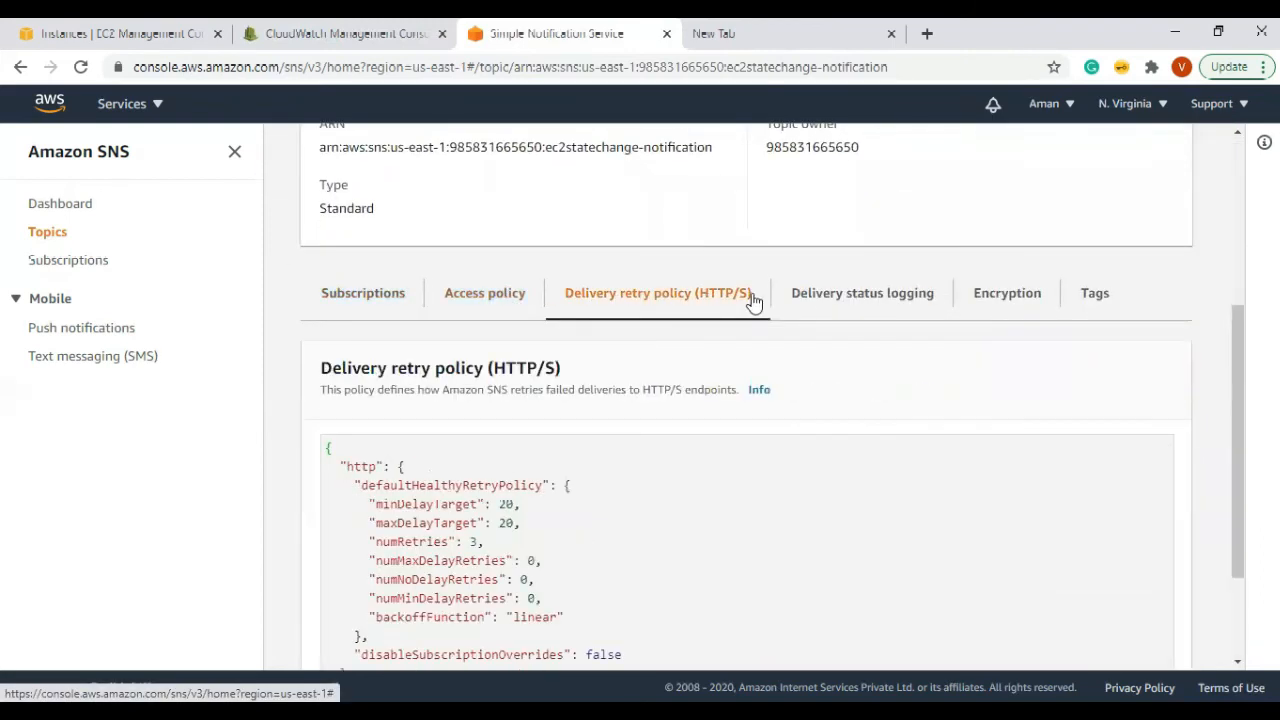
left_click(818, 300)
left_click(1002, 333)
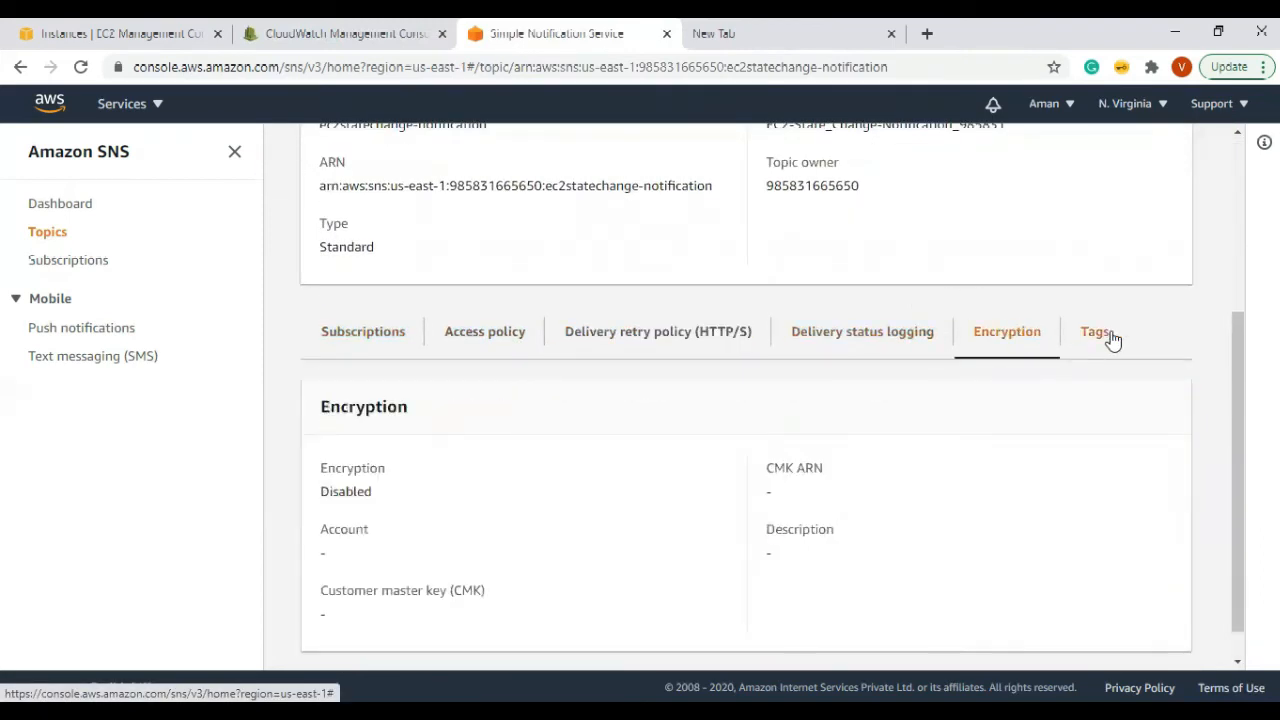
left_click(1105, 334)
left_click(322, 337)
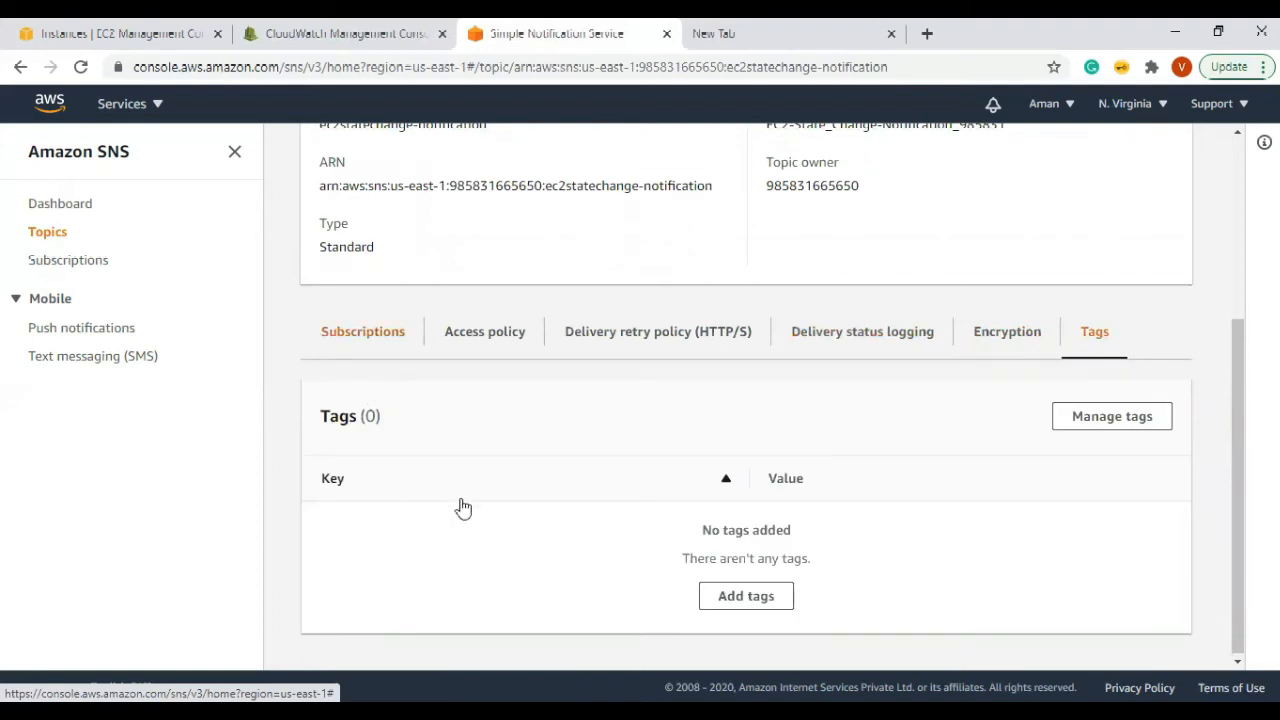
scroll(400, 320, "up", 2)
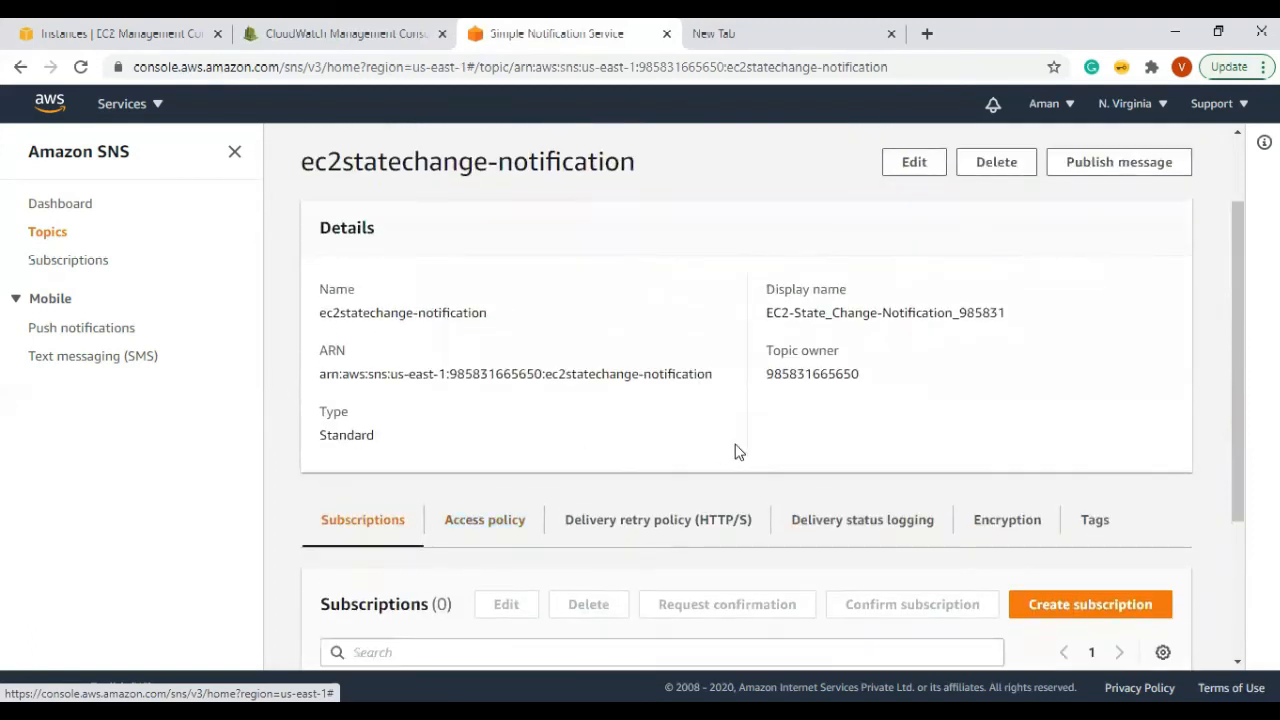
scroll(649, 419, "down", 3)
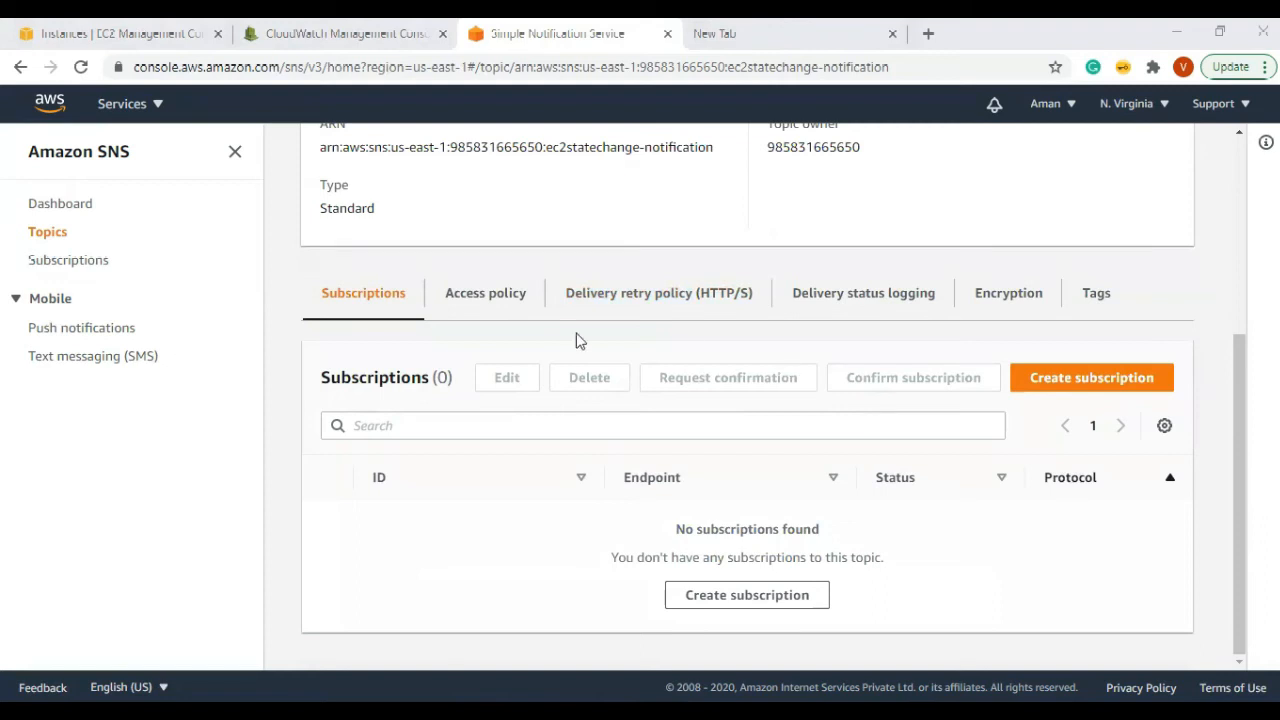
Step: Start a new subscription from the topic's Subscriptions list
left_click(1120, 383)
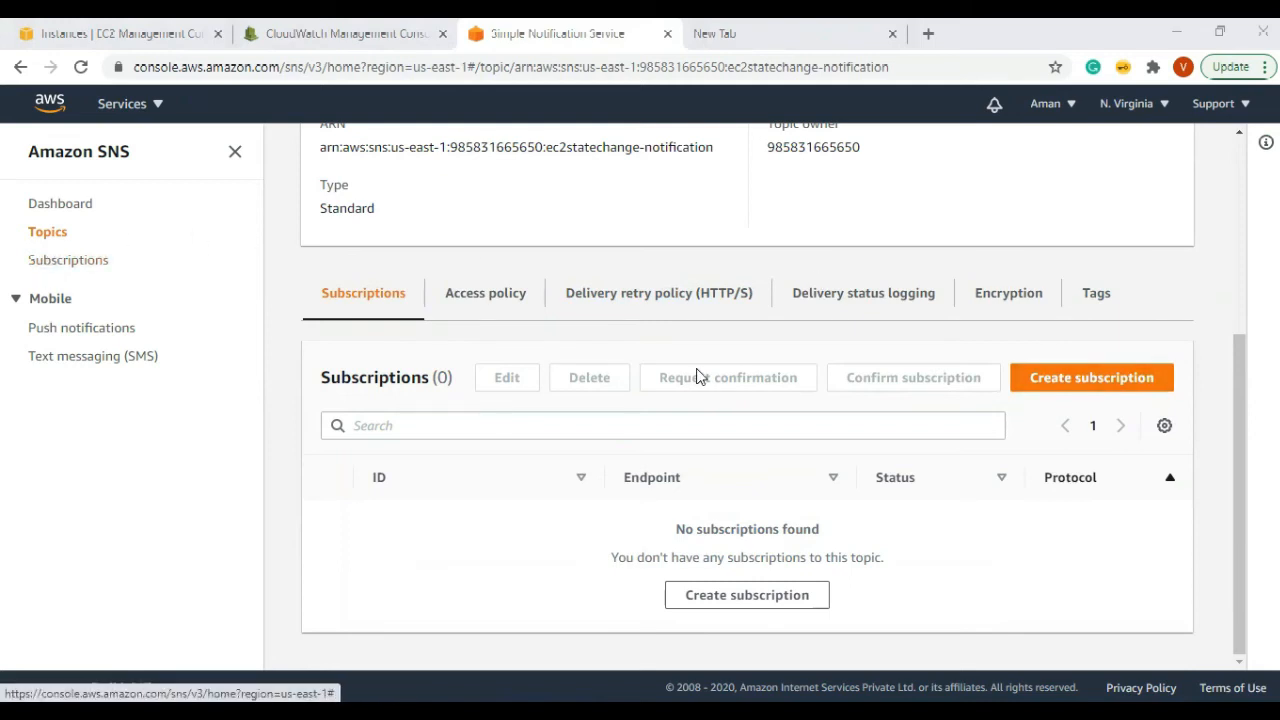
scroll(700, 374, "up", 2)
scroll(857, 431, "down", 2)
left_click(1104, 394)
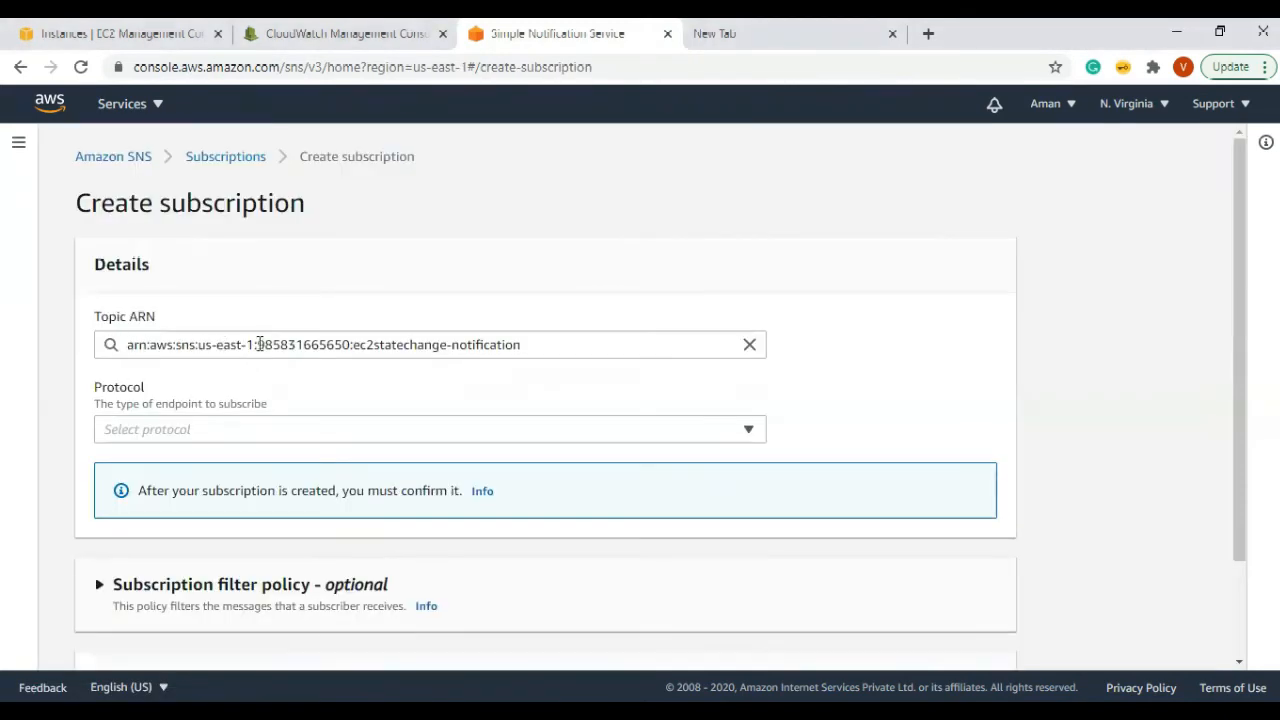
Step: Choose Email as the protocol and enter the Gmail address as the endpoint
left_click_drag(126, 344, 568, 349)
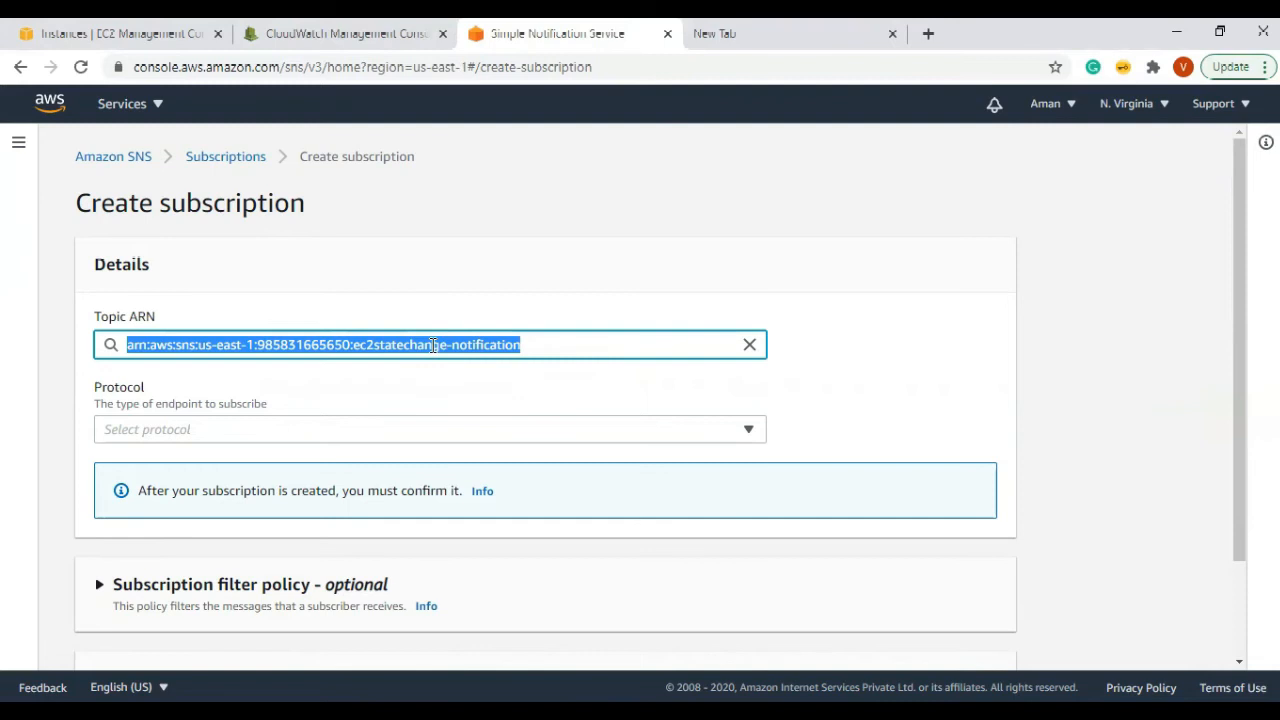
scroll(380, 340, "down", 1)
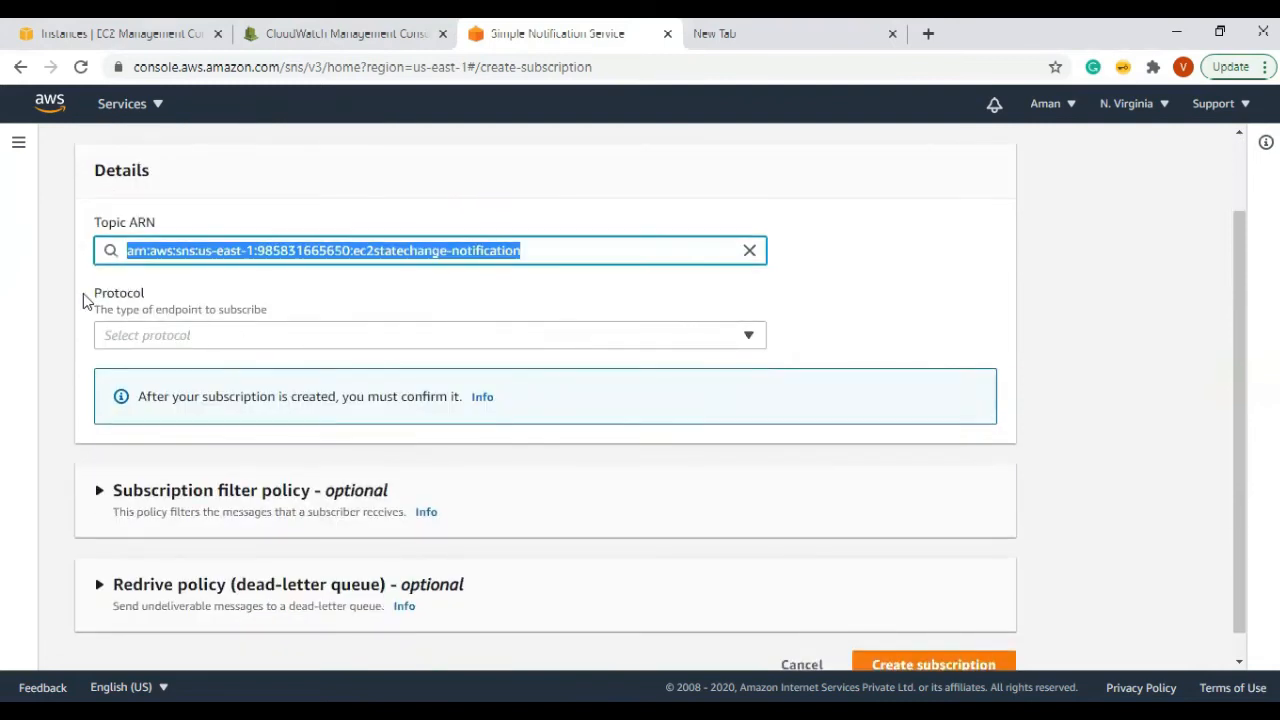
left_click_drag(94, 294, 177, 304)
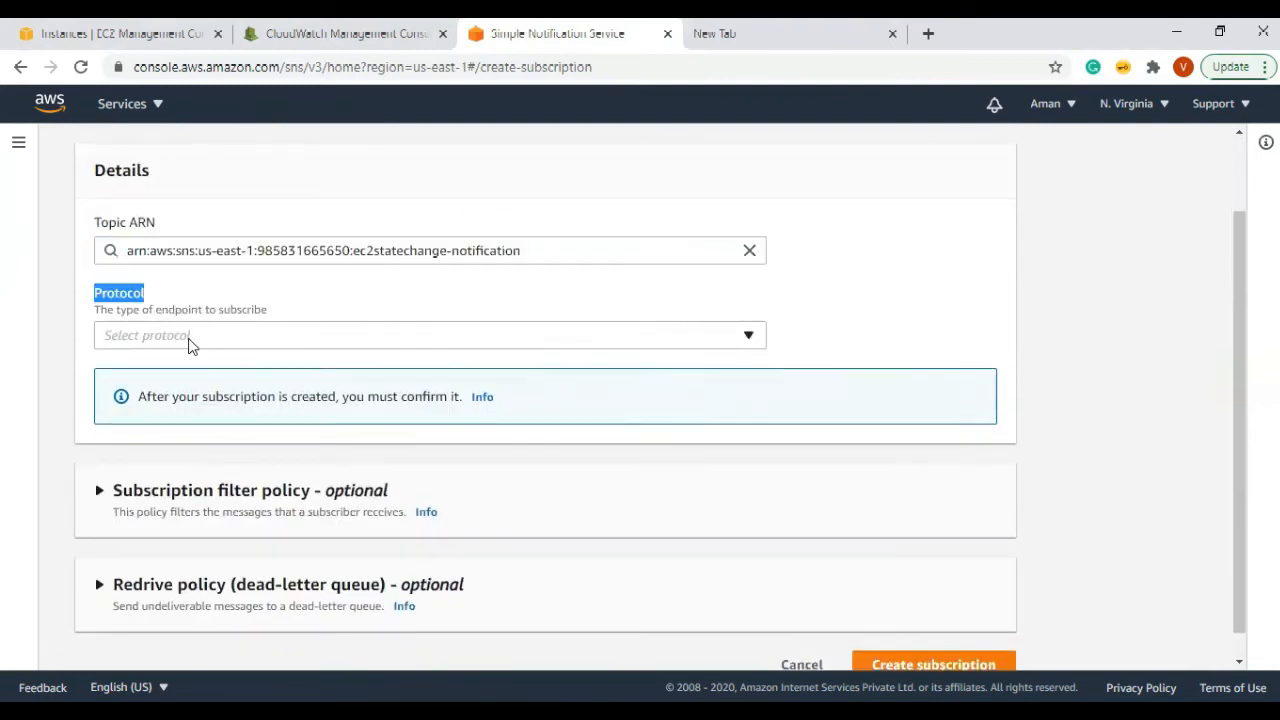
left_click(196, 345)
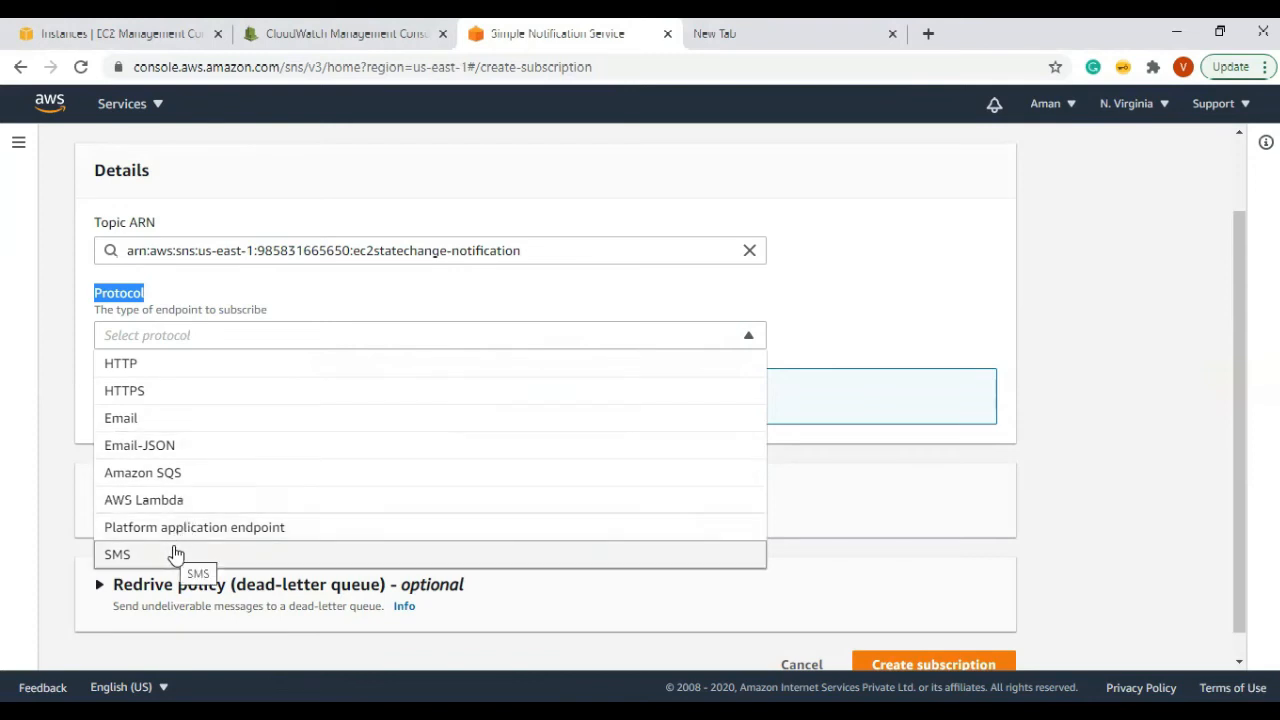
left_click(146, 424)
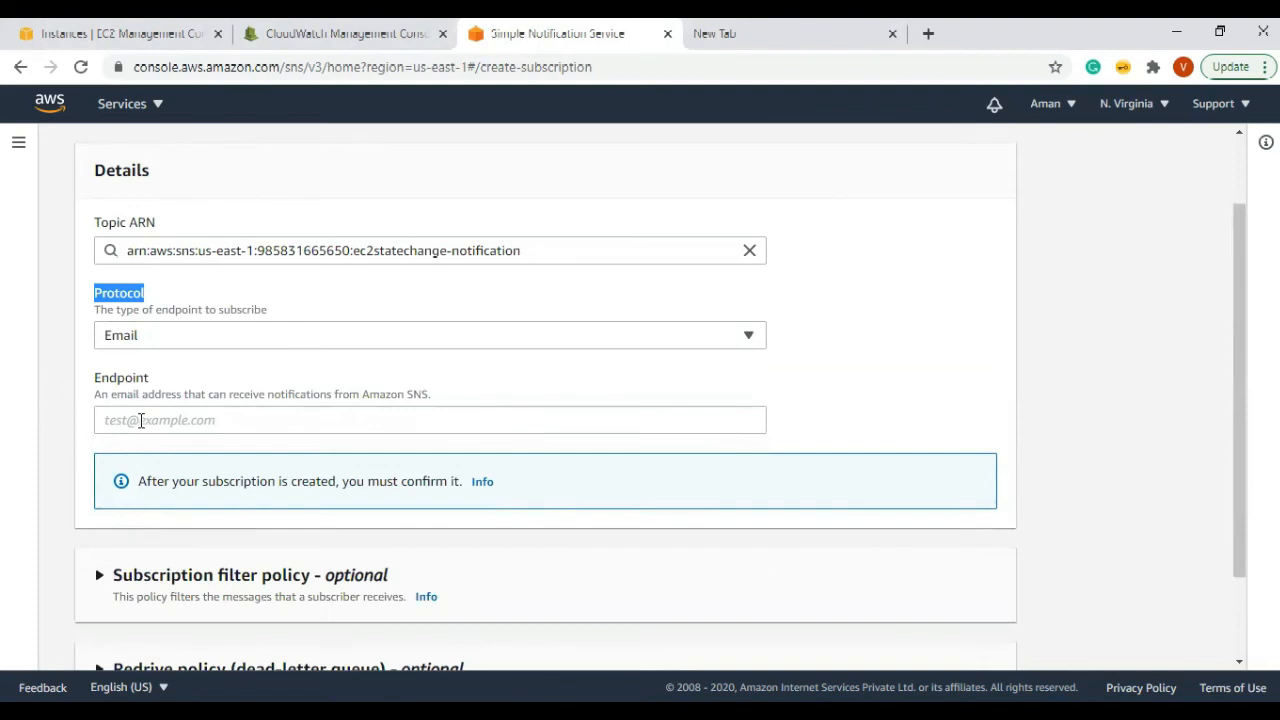
left_click(141, 420)
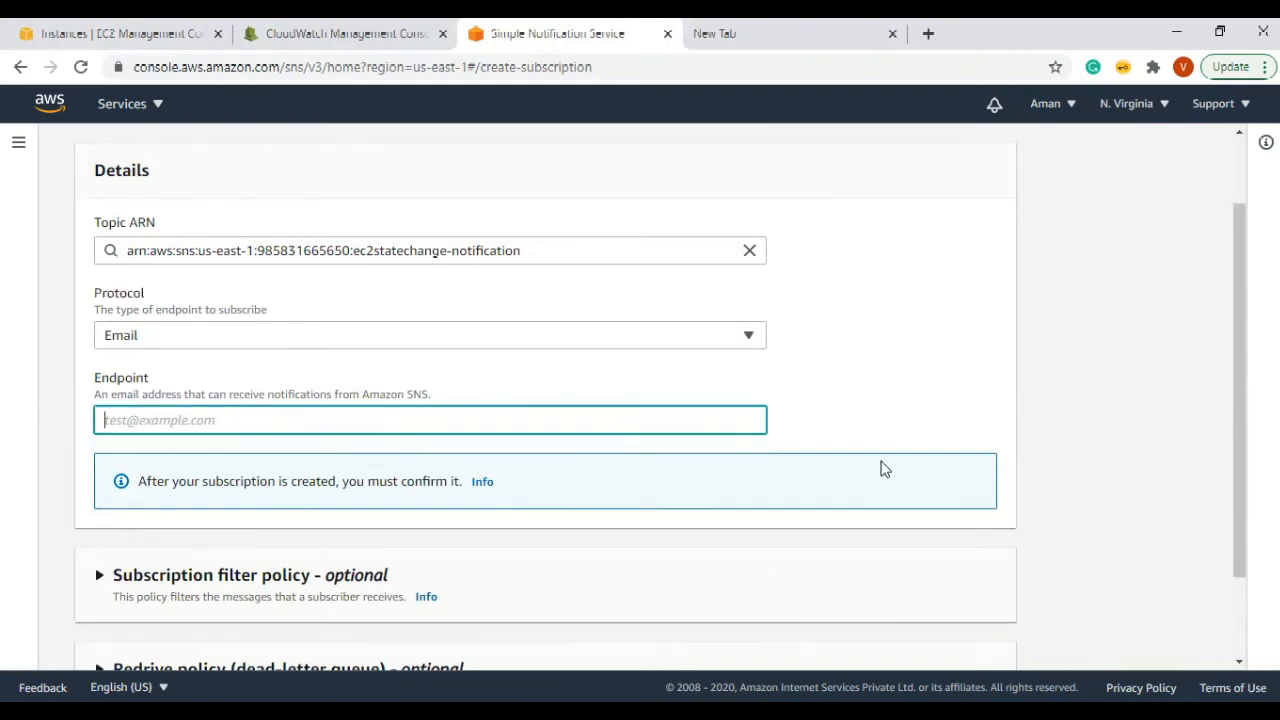
Step: Glance at the filter and redrive policy sections, then create the email subscription
scroll(908, 458, "down", 2)
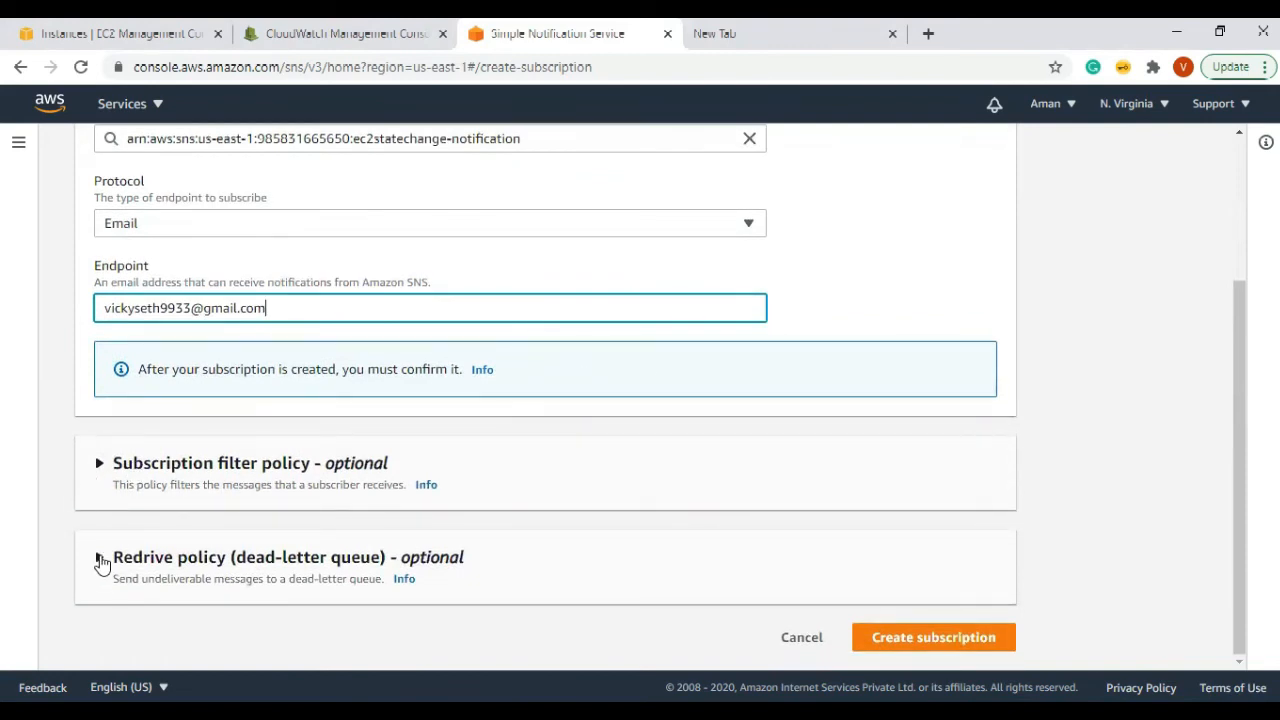
left_click(104, 467)
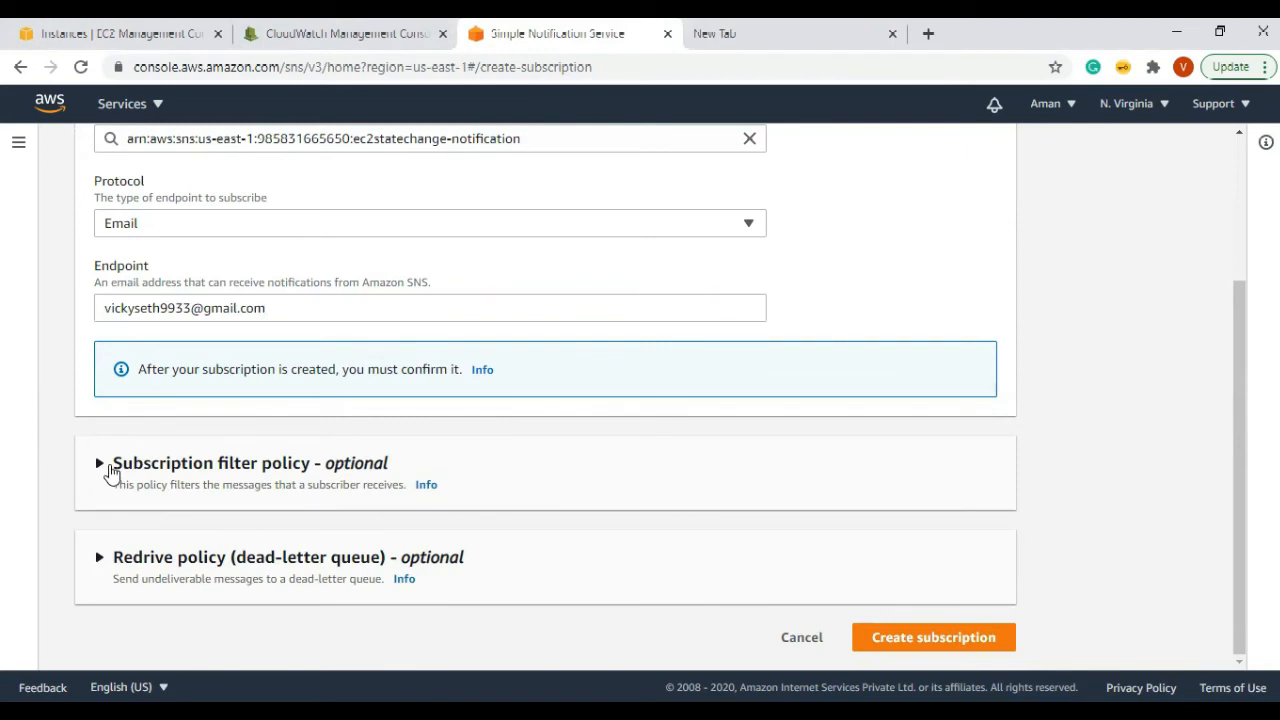
scroll(289, 486, "down", 4)
left_click(100, 560)
scroll(380, 574, "down", 2)
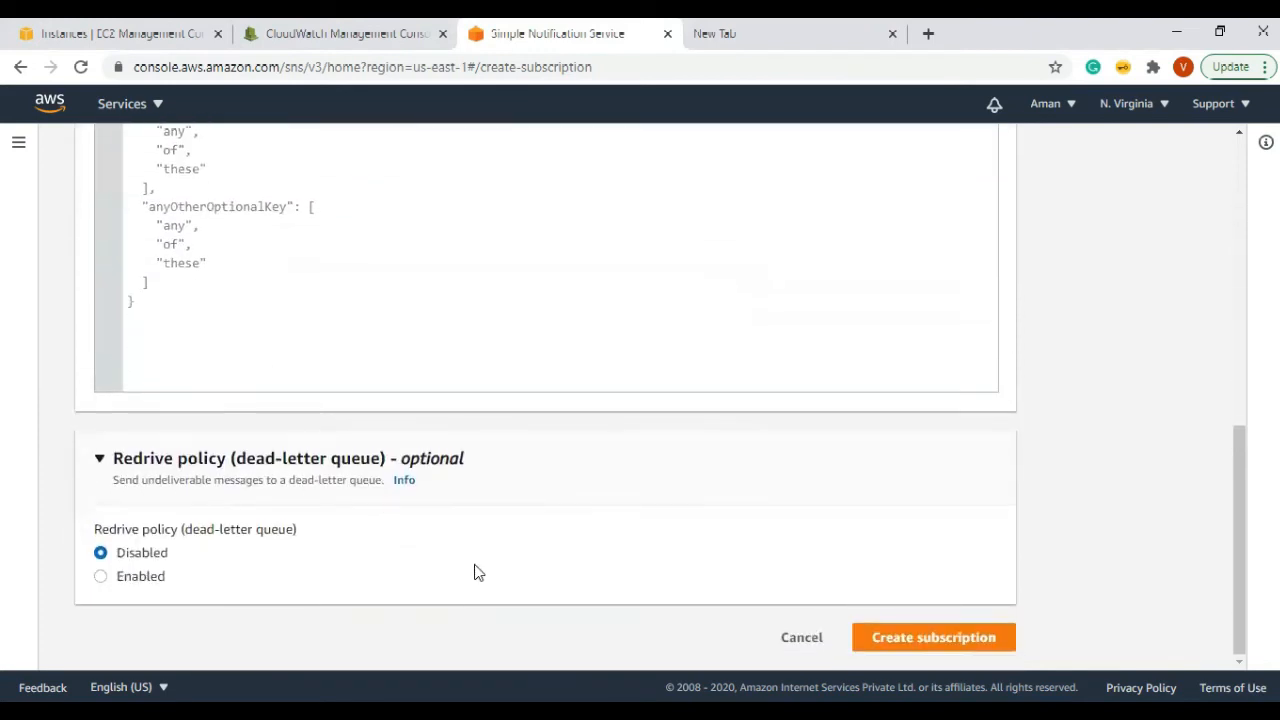
left_click(902, 638)
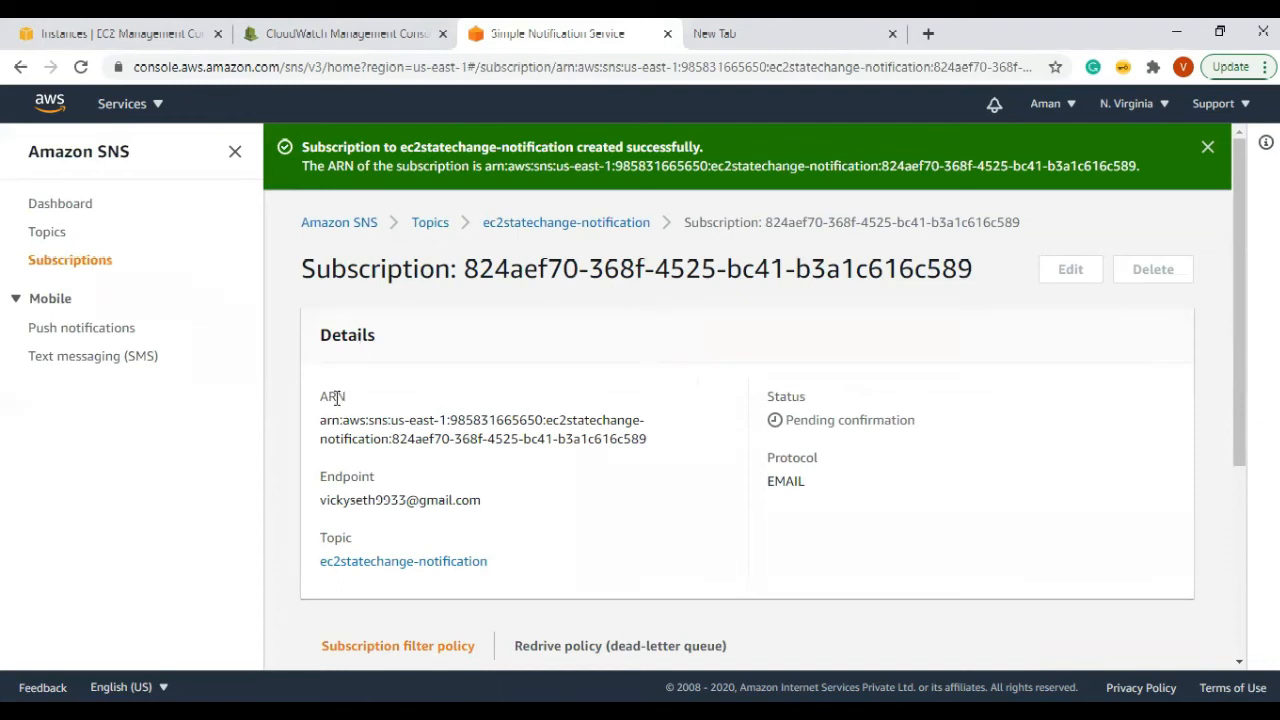
left_click_drag(320, 394, 655, 449)
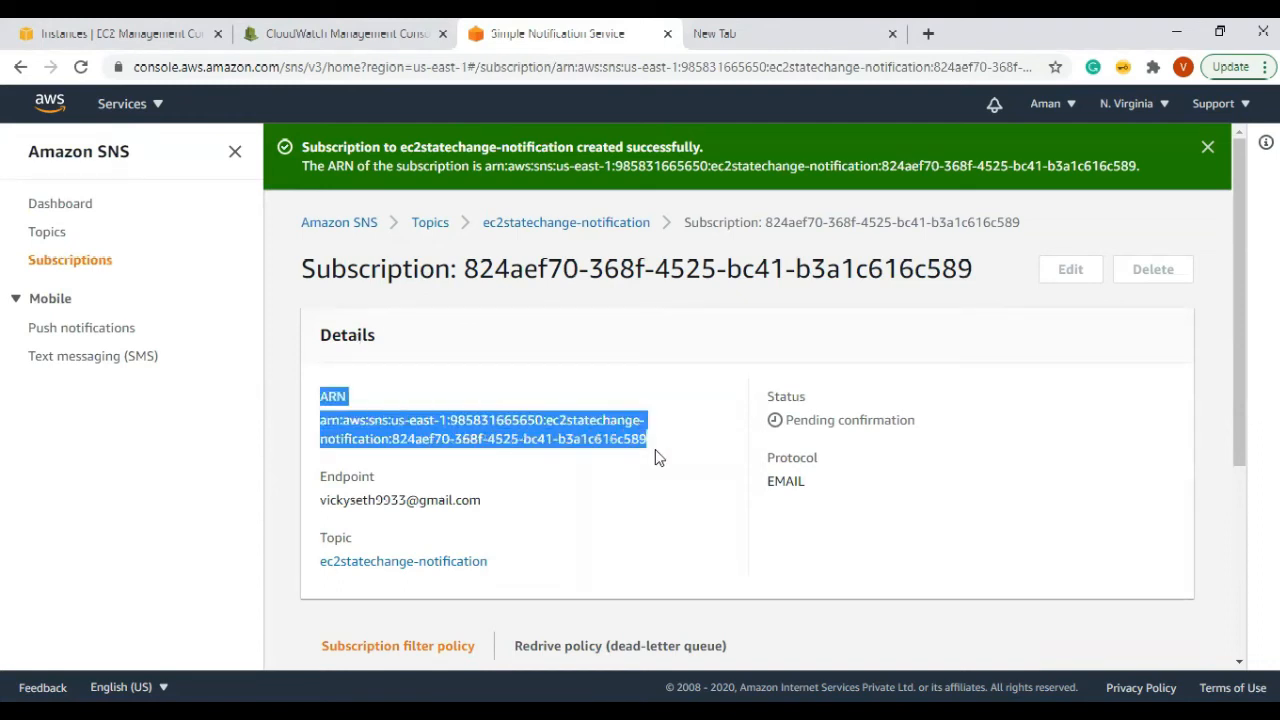
left_click_drag(928, 427, 785, 424)
left_click_drag(486, 504, 318, 502)
left_click_drag(916, 424, 783, 438)
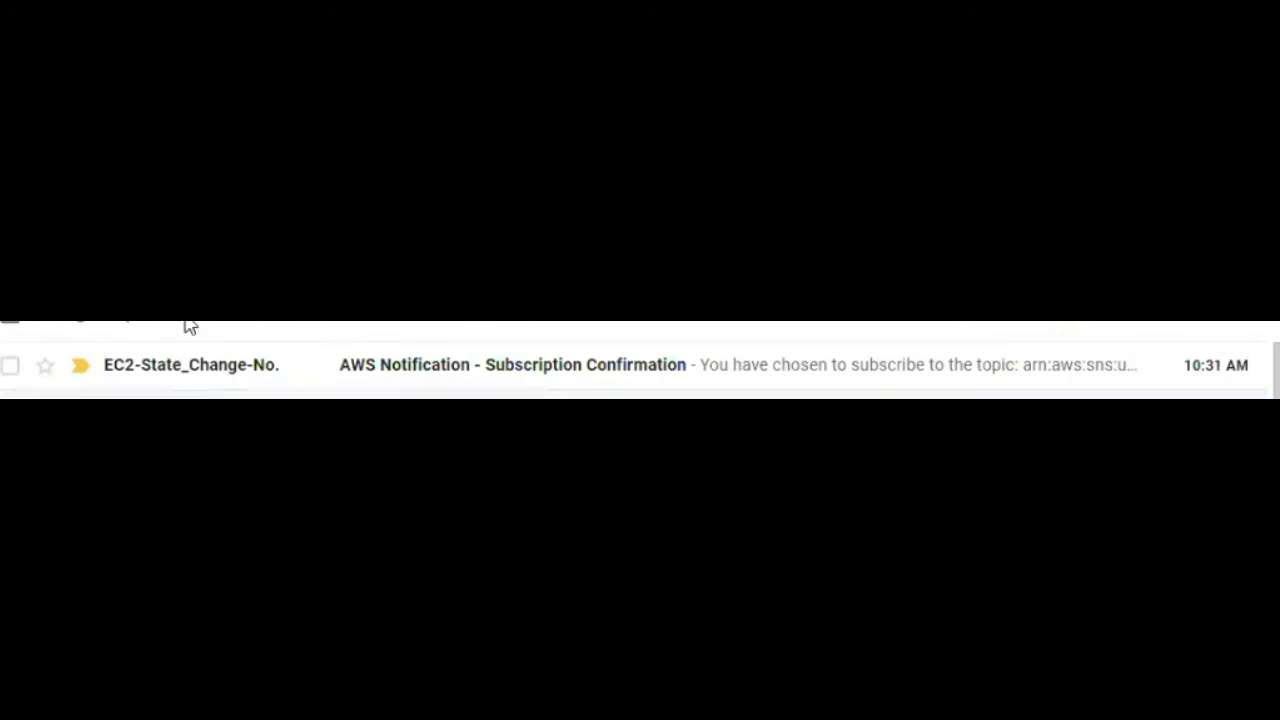
Step: Open the AWS Notification - Subscription Confirmation email and follow its Confirm subscription link
left_click(272, 371)
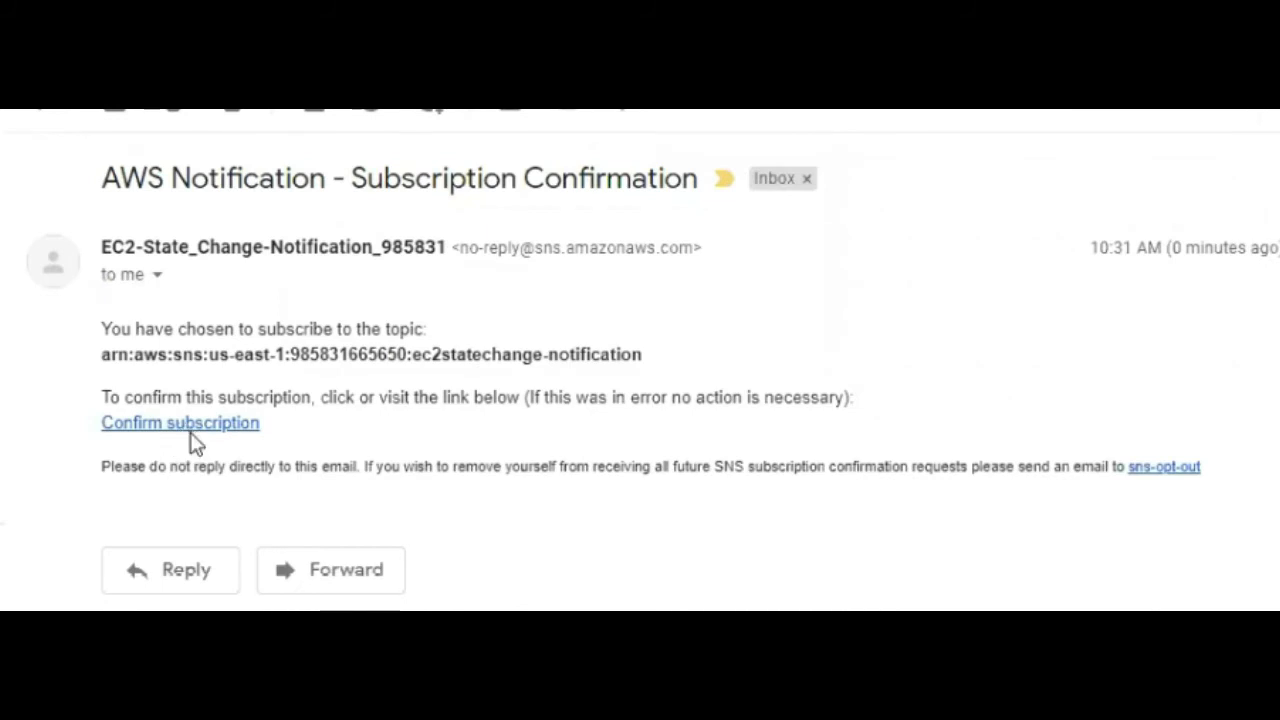
left_click(189, 425)
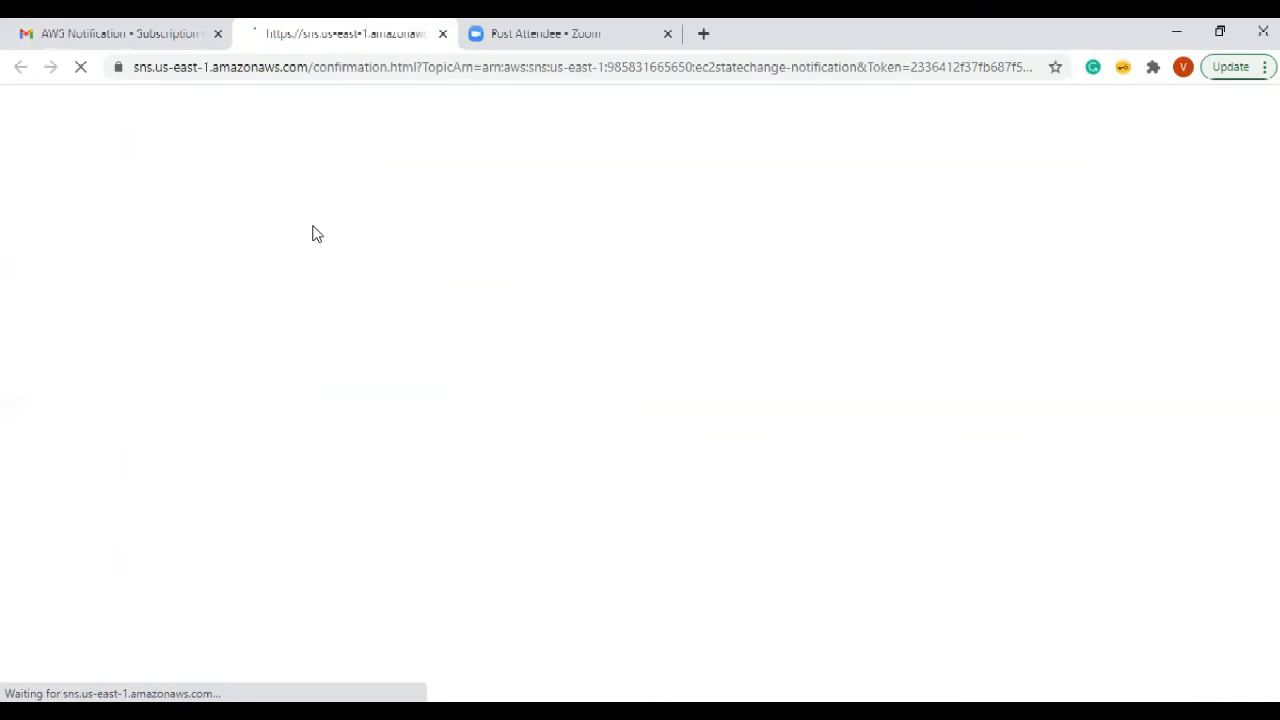
left_click_drag(44, 181, 203, 181)
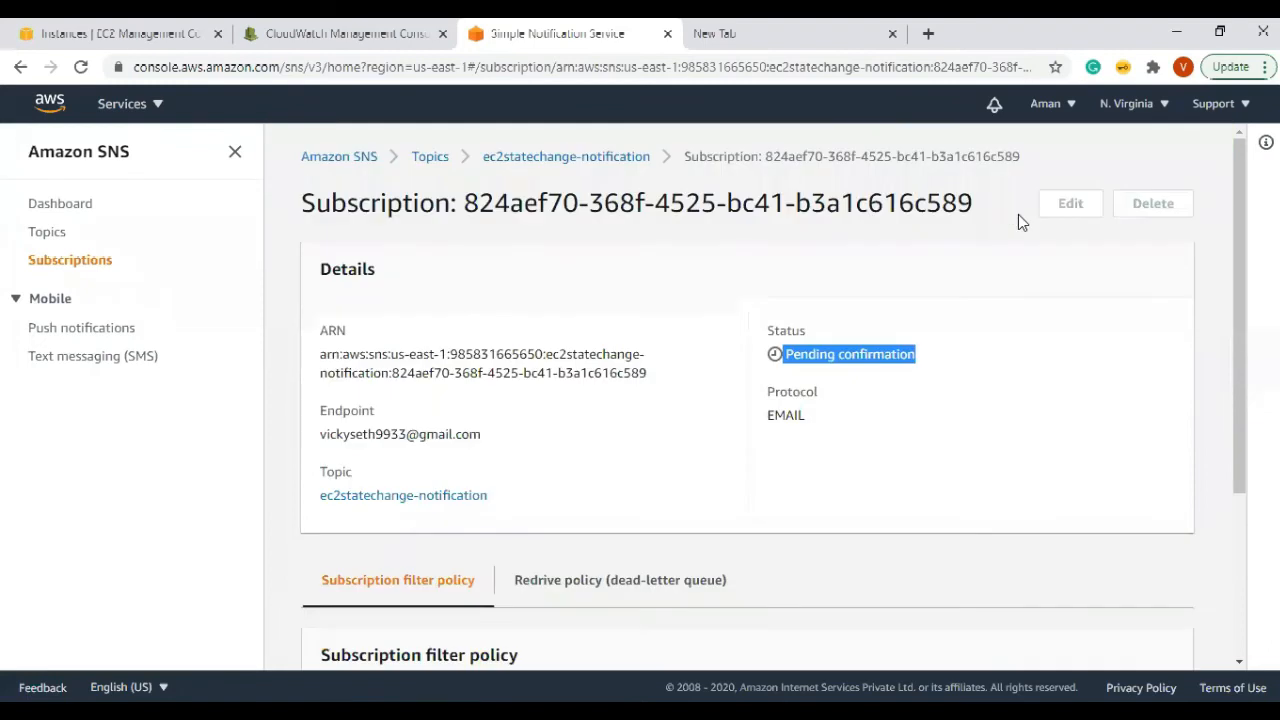
Step: Reload the SNS subscription details page and verify its Status now reads Confirmed
left_click(383, 68)
key("Return")
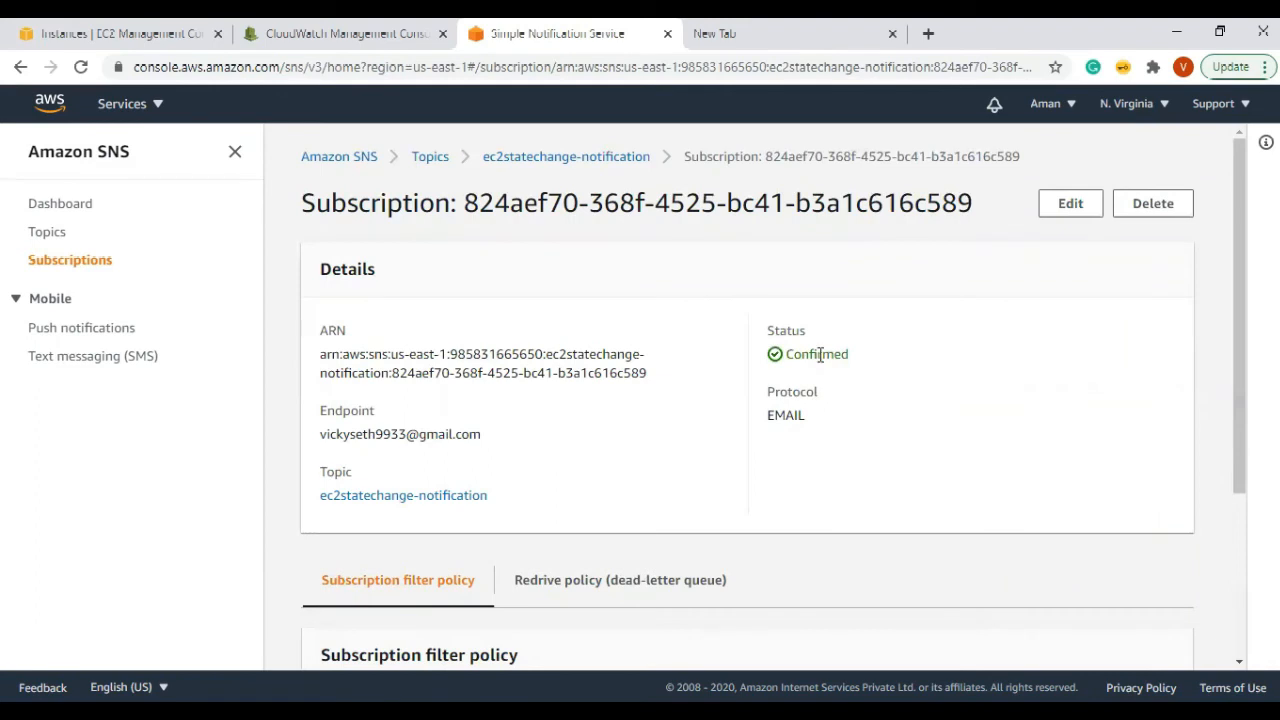
double_click(787, 350)
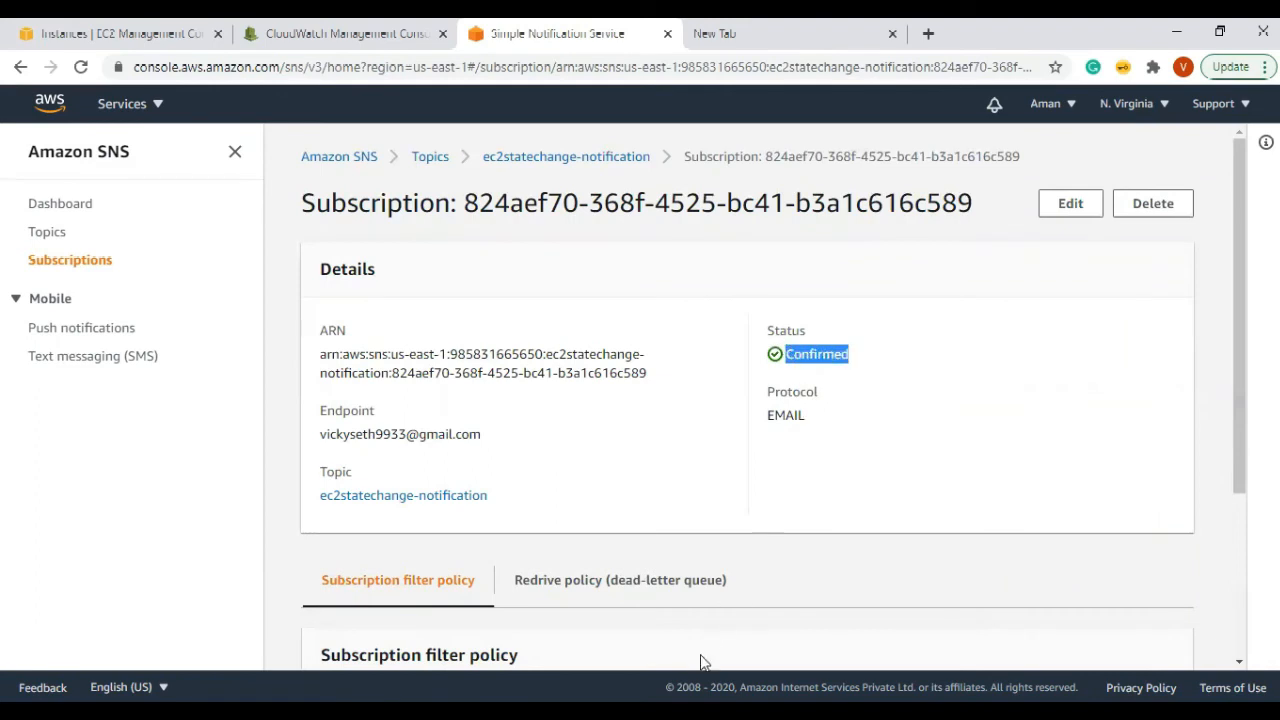
left_click(702, 708)
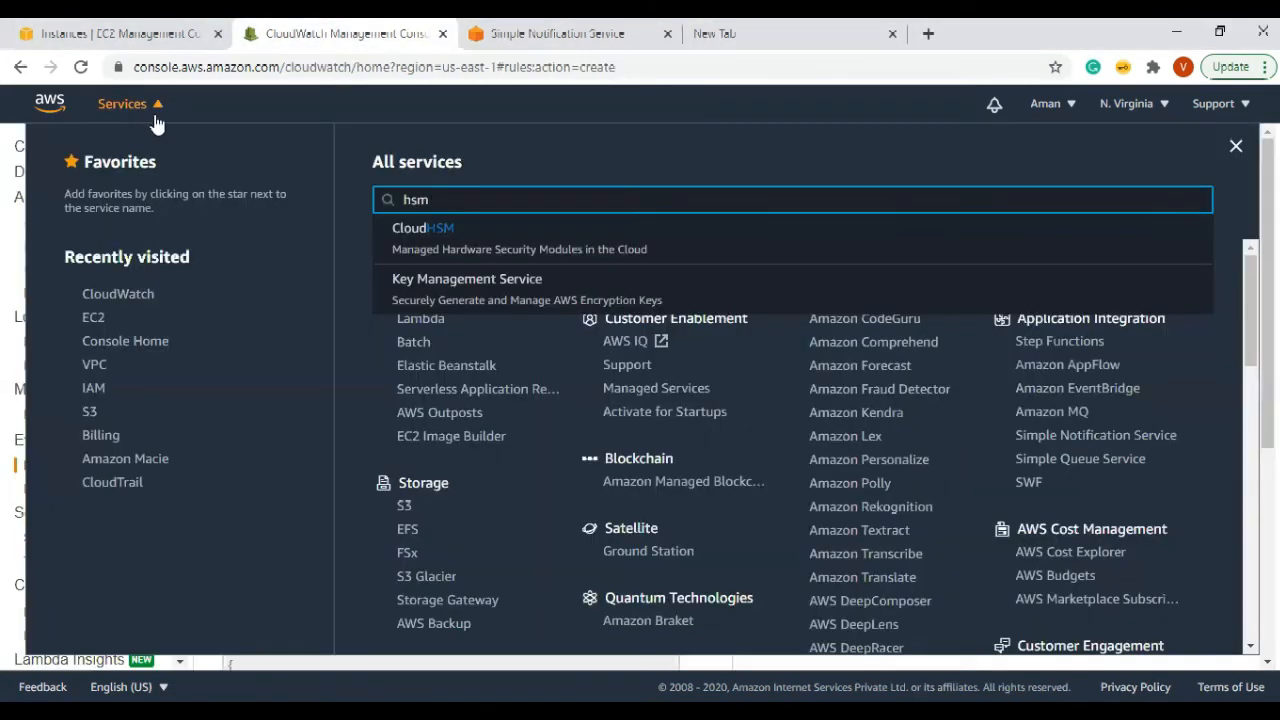
Step: Back in CloudWatch, reload the Create rule page so the new topic appears, and close the empty tab
left_click(152, 111)
left_click(154, 106)
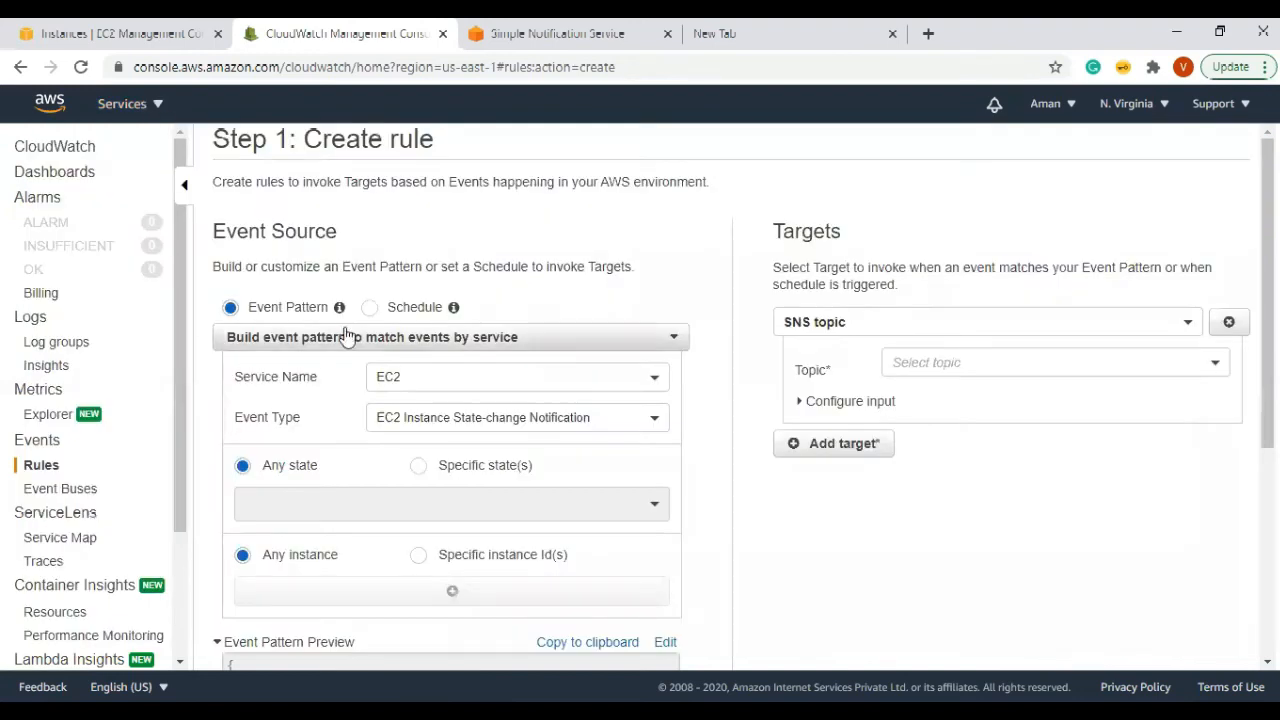
left_click(955, 366)
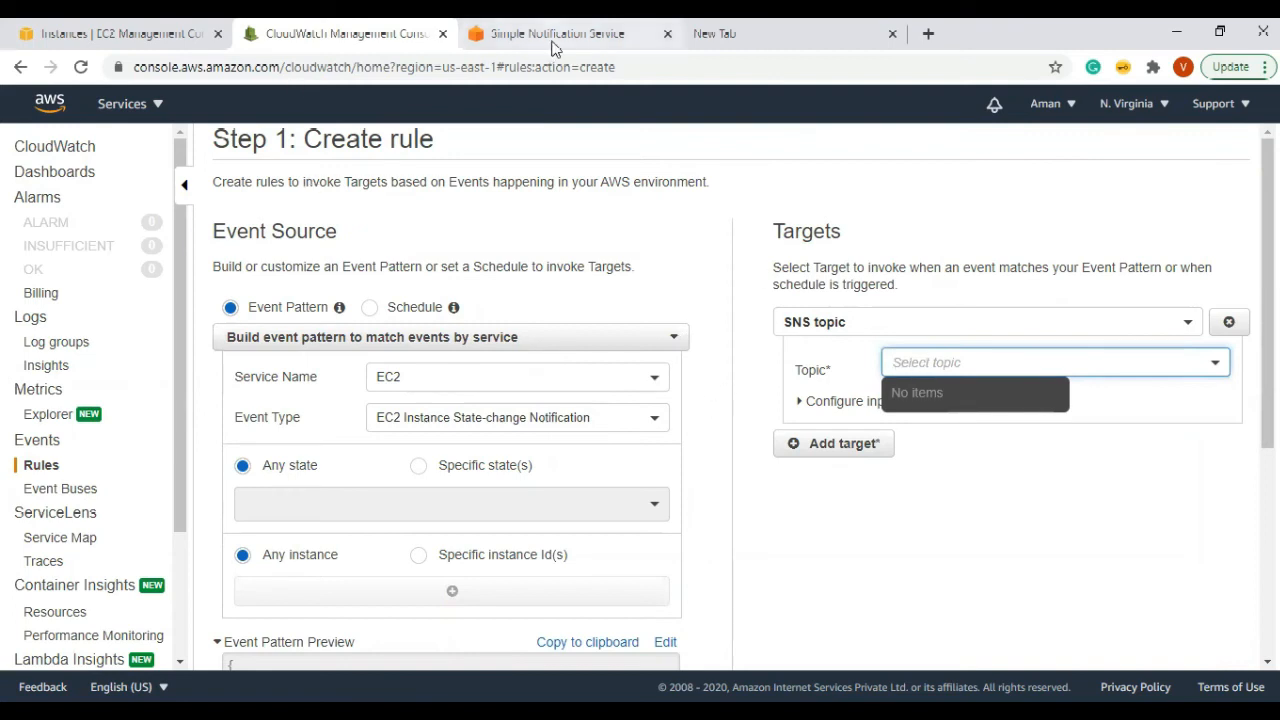
left_click(681, 67)
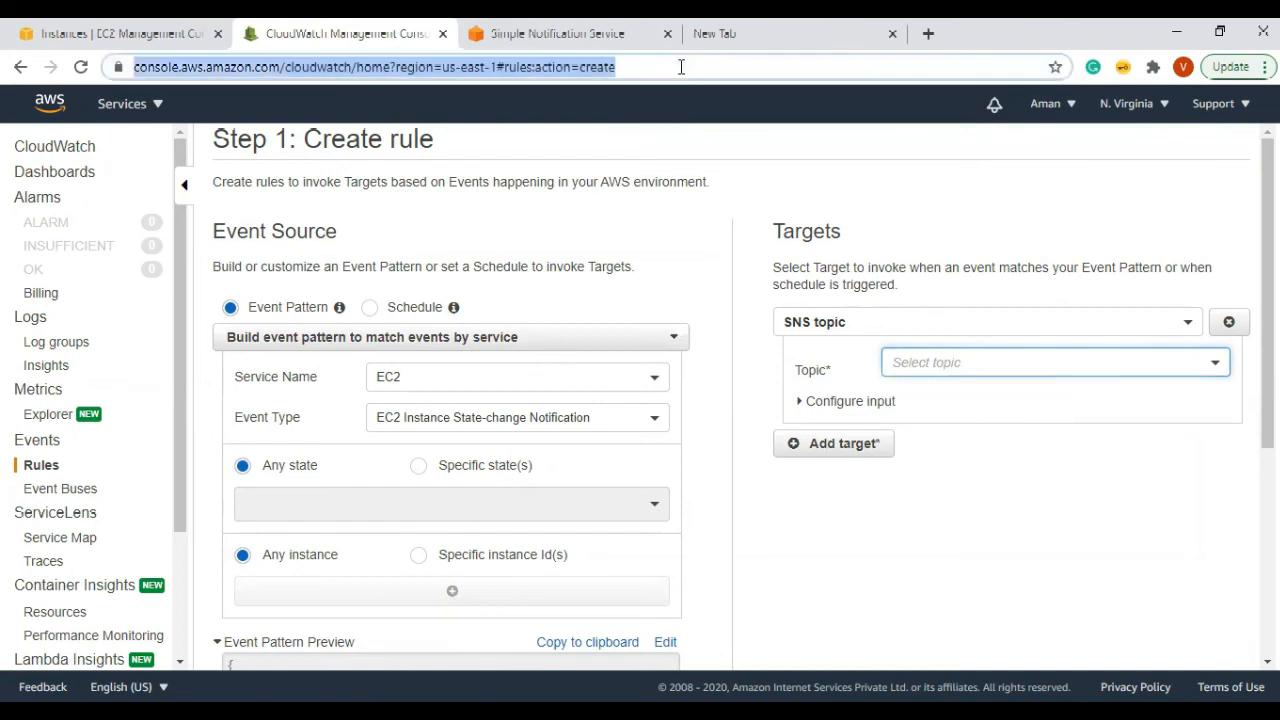
key("Return")
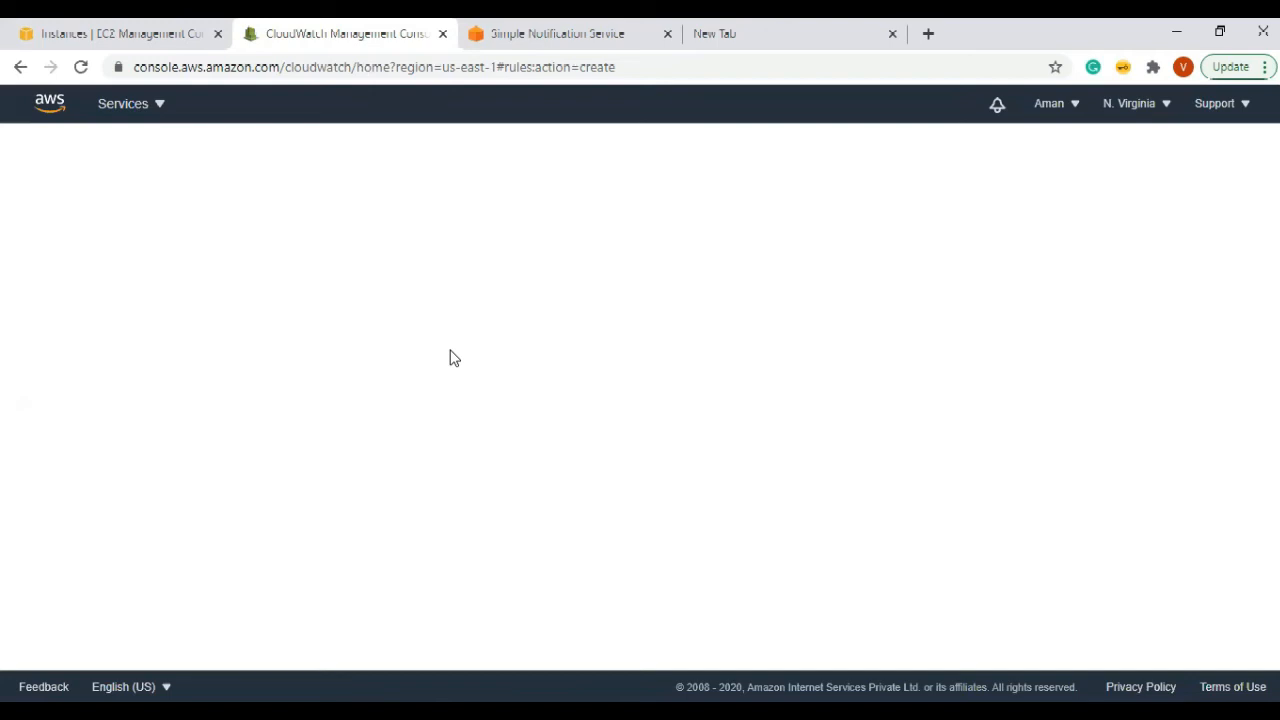
left_click(893, 34)
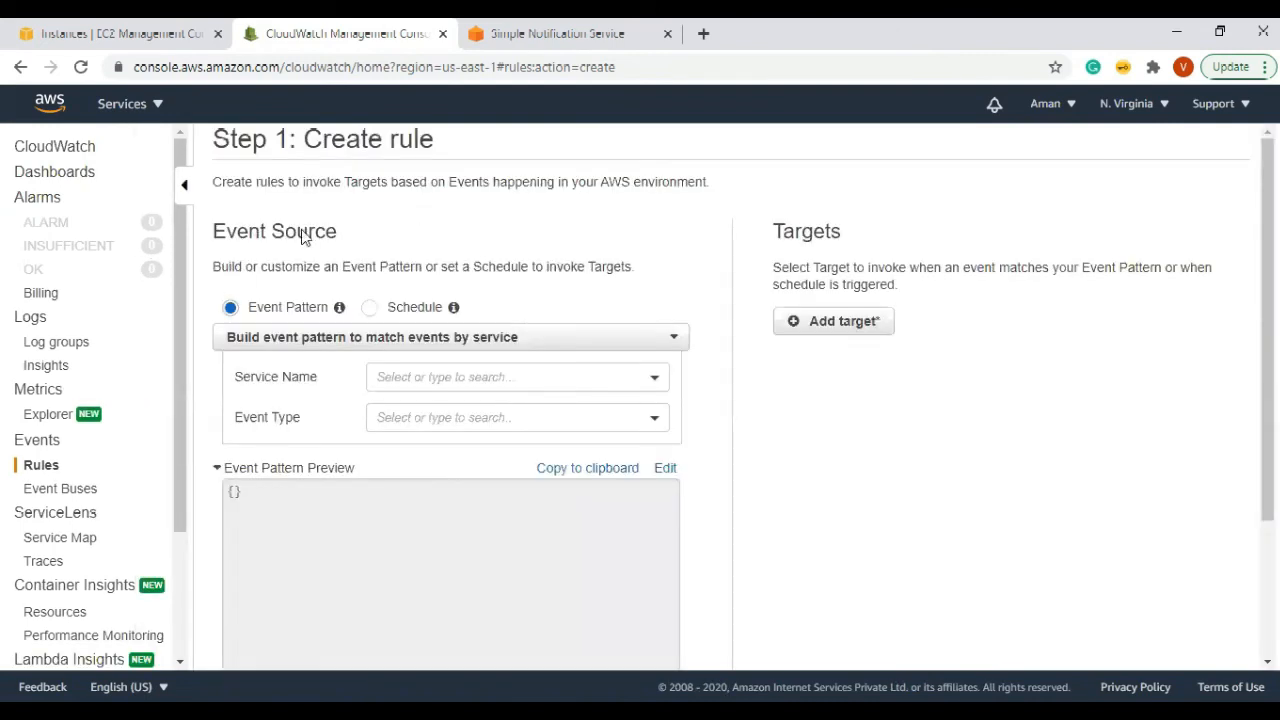
Step: Set the event pattern to service EC2, event type EC2 Instance State-change Notification
left_click(435, 386)
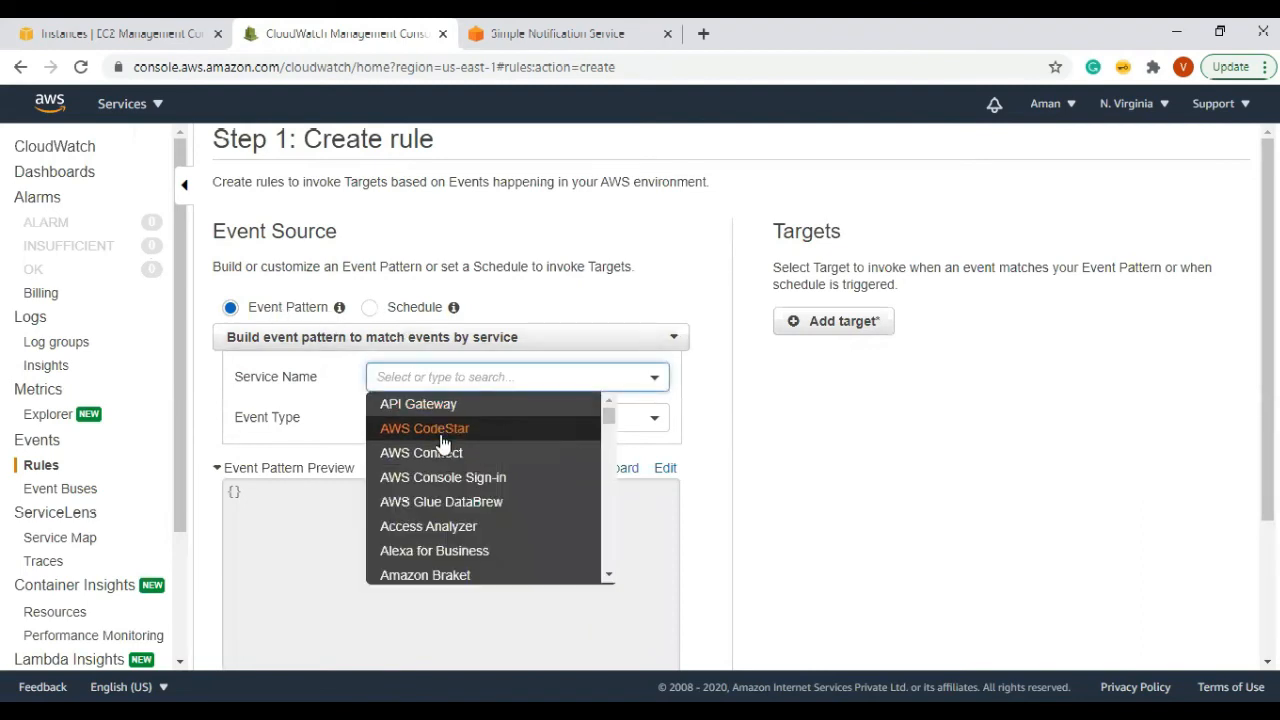
type("ec2")
left_click(427, 401)
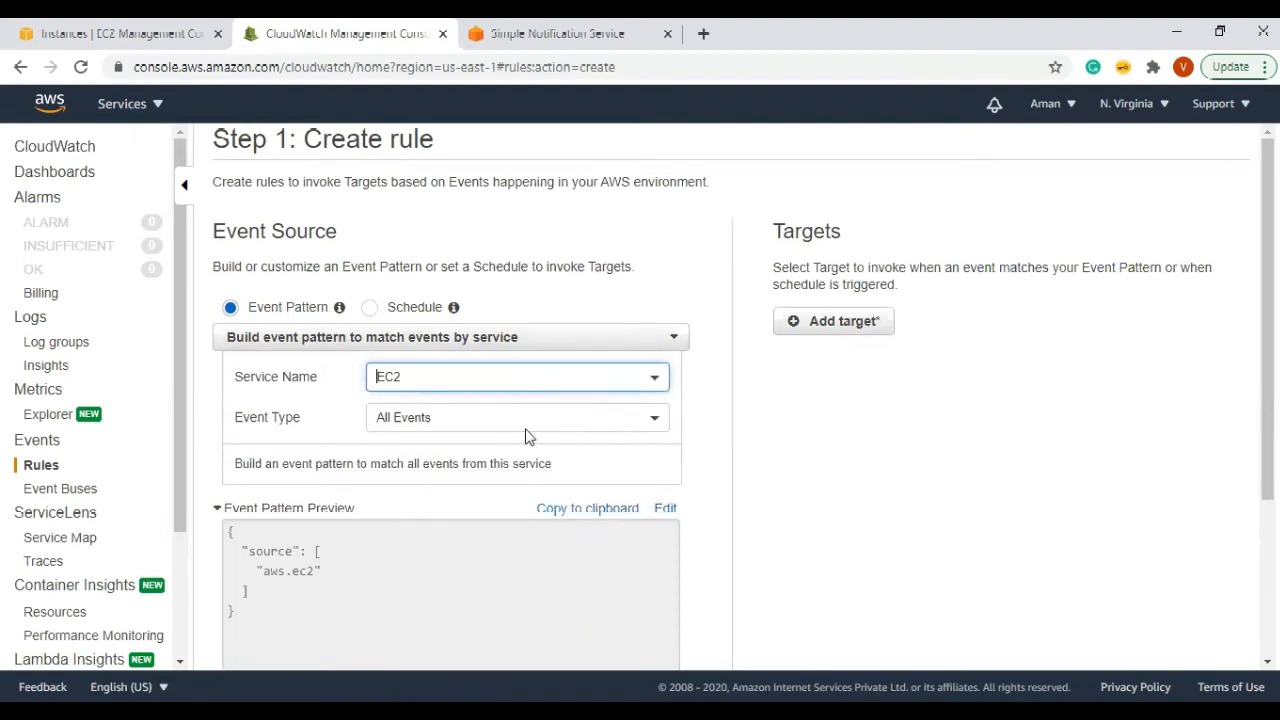
left_click(522, 420)
left_click(503, 465)
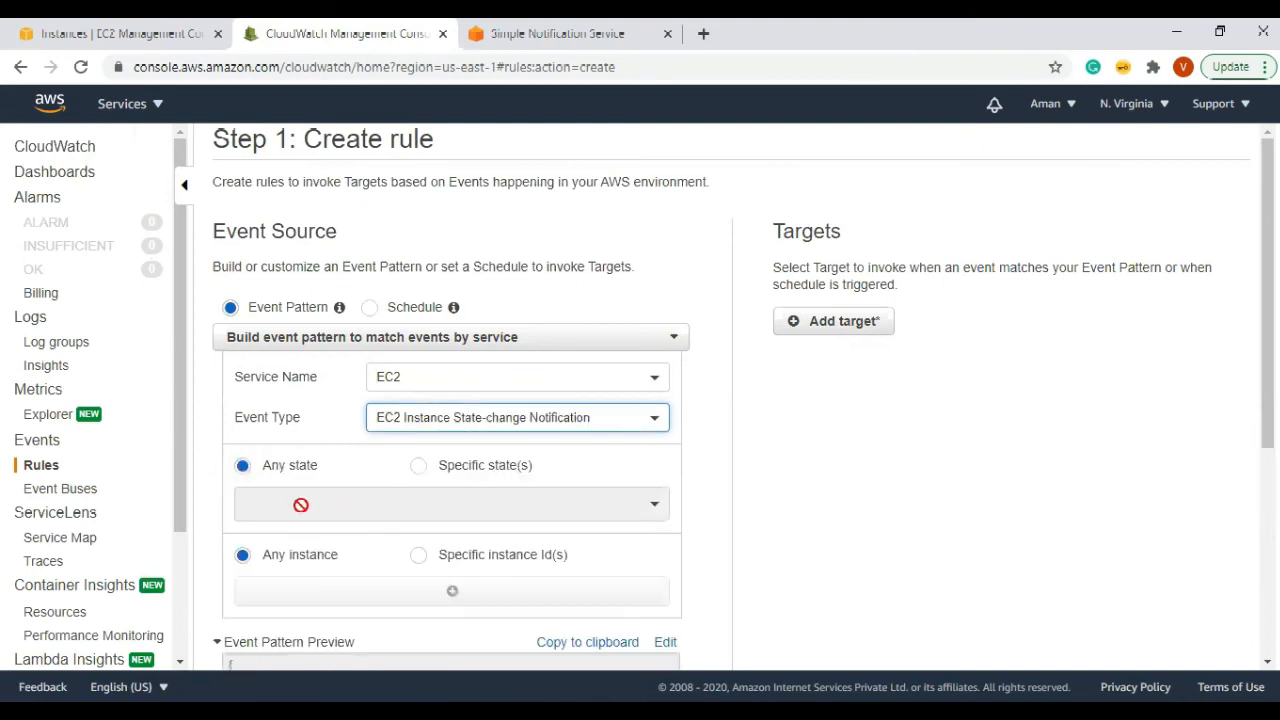
scroll(290, 484, "down", 1)
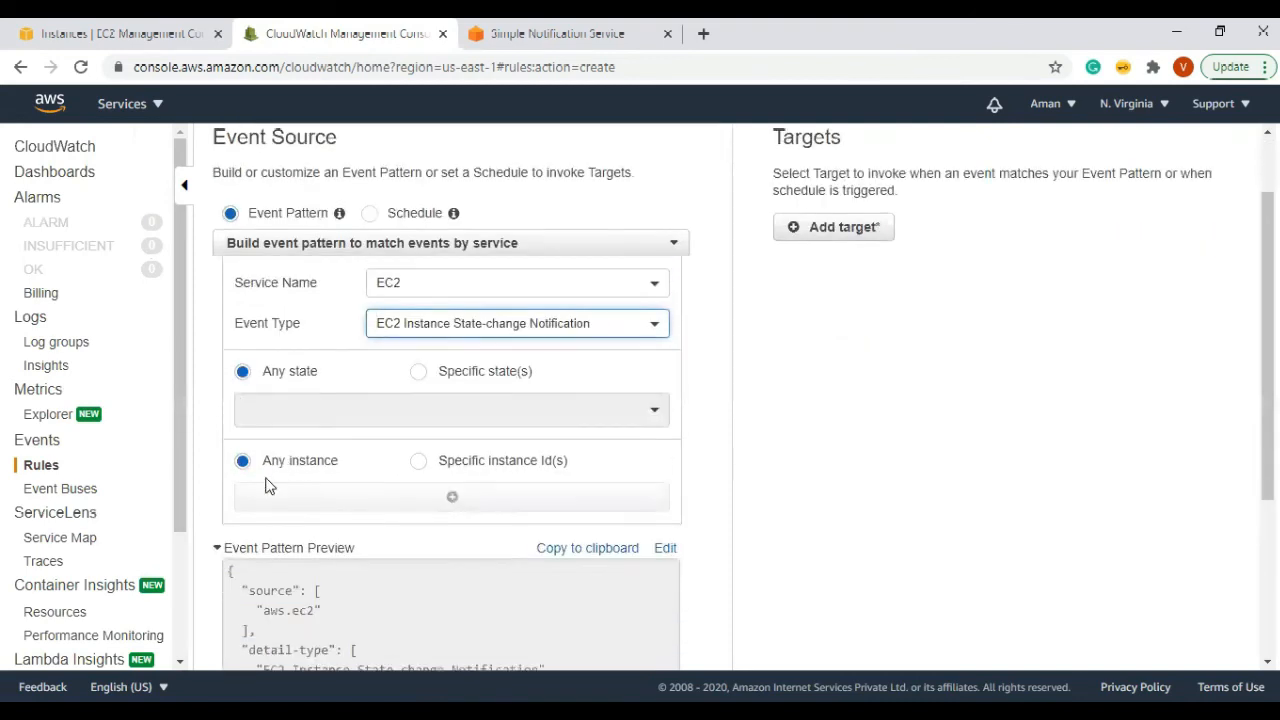
scroll(345, 484, "down", 3)
scroll(704, 468, "up", 5)
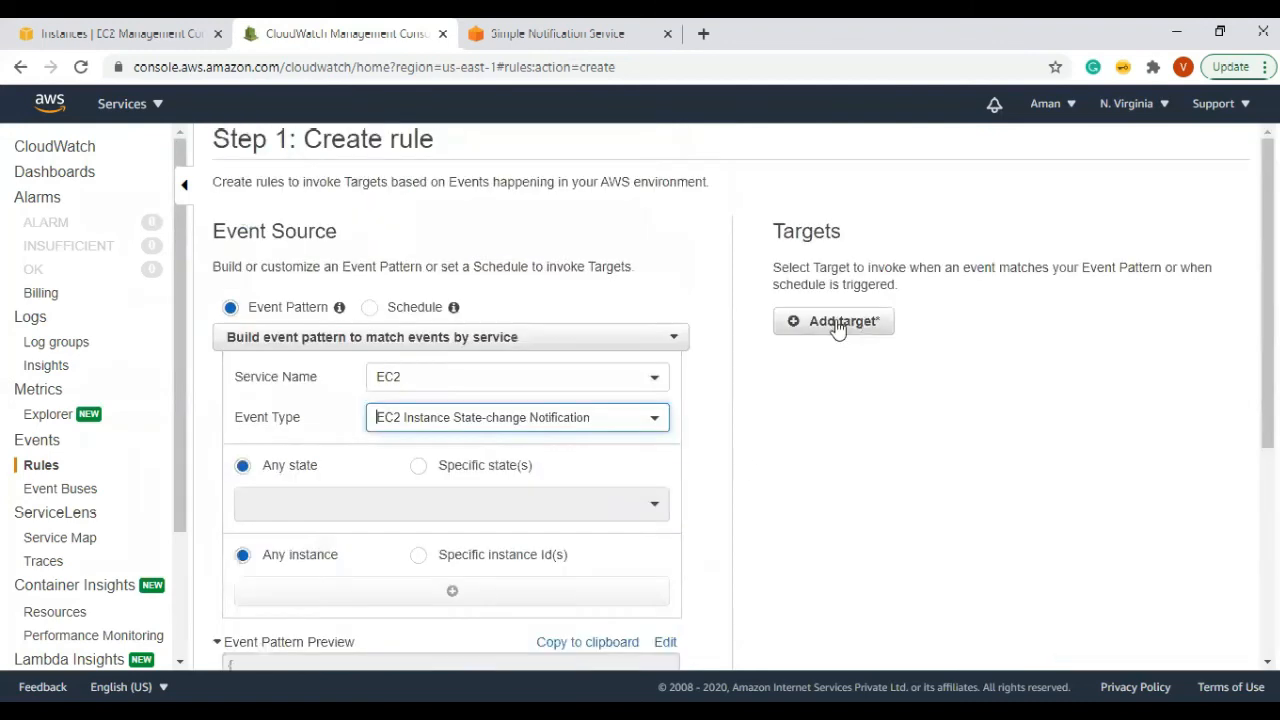
Step: Add SNS topic ec2statechange-notification as the rule's target and continue to Configure details
left_click(843, 320)
left_click(872, 322)
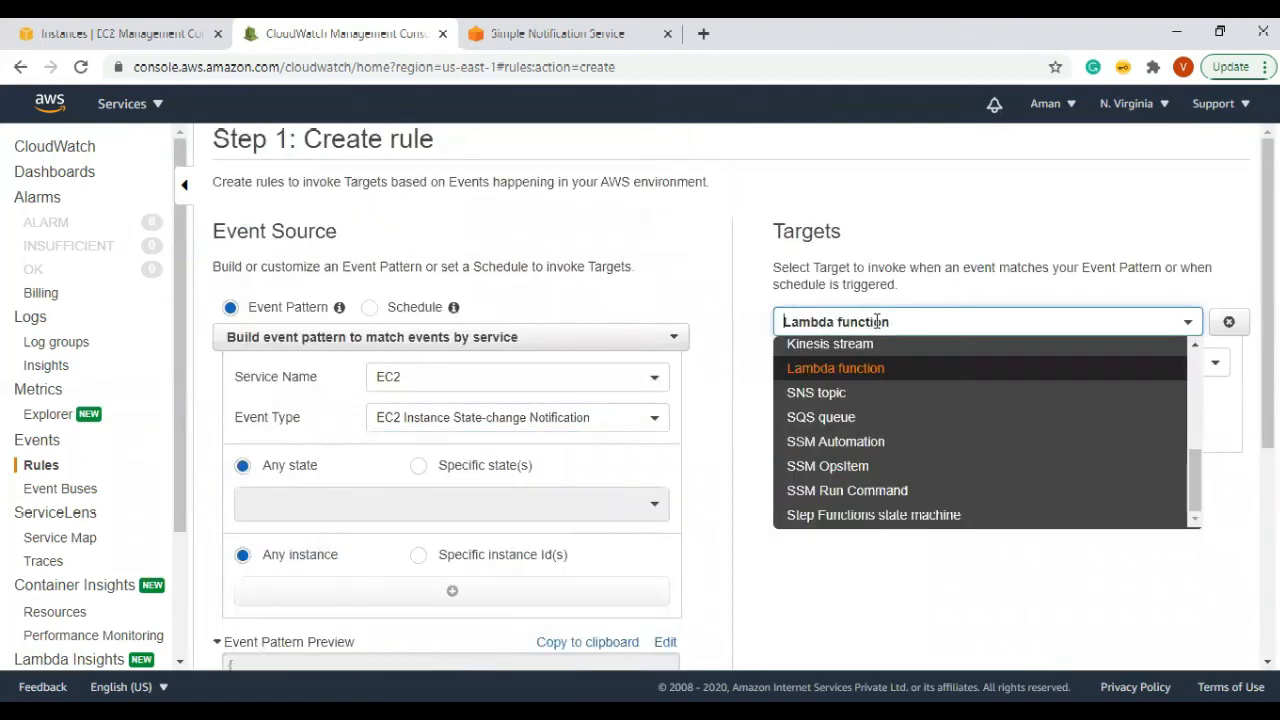
left_click(824, 390)
left_click(925, 370)
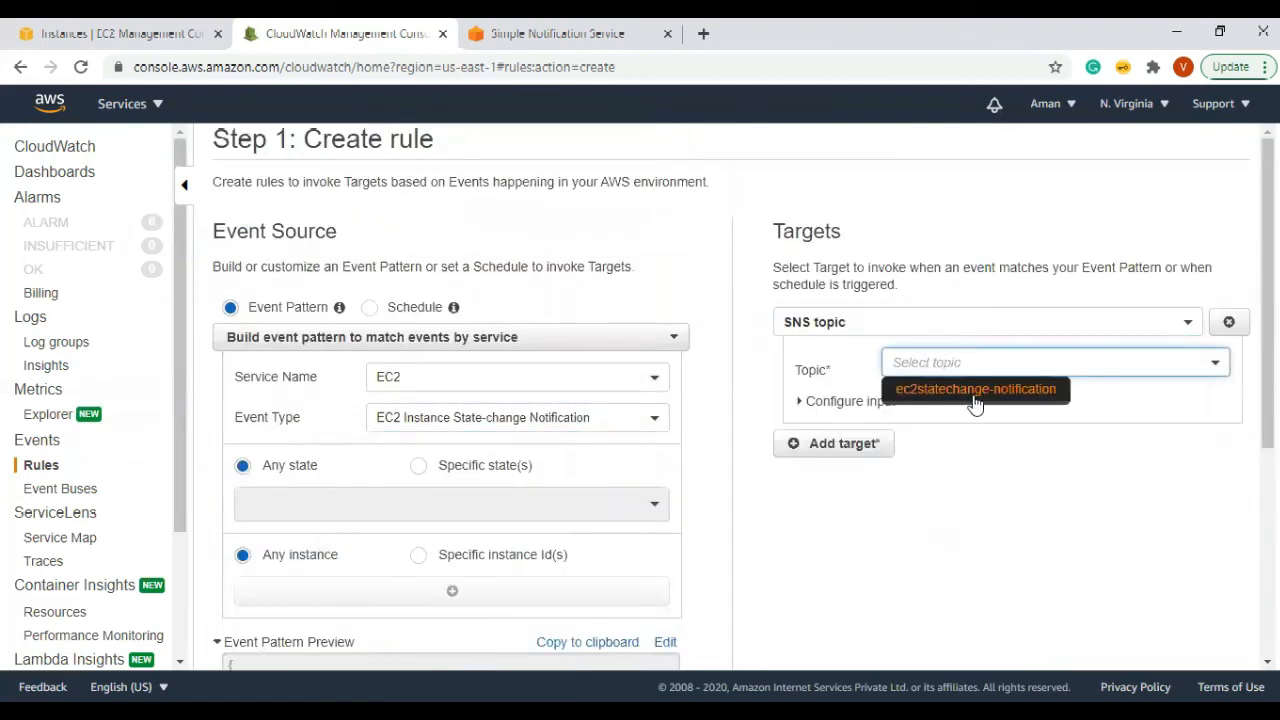
left_click(948, 398)
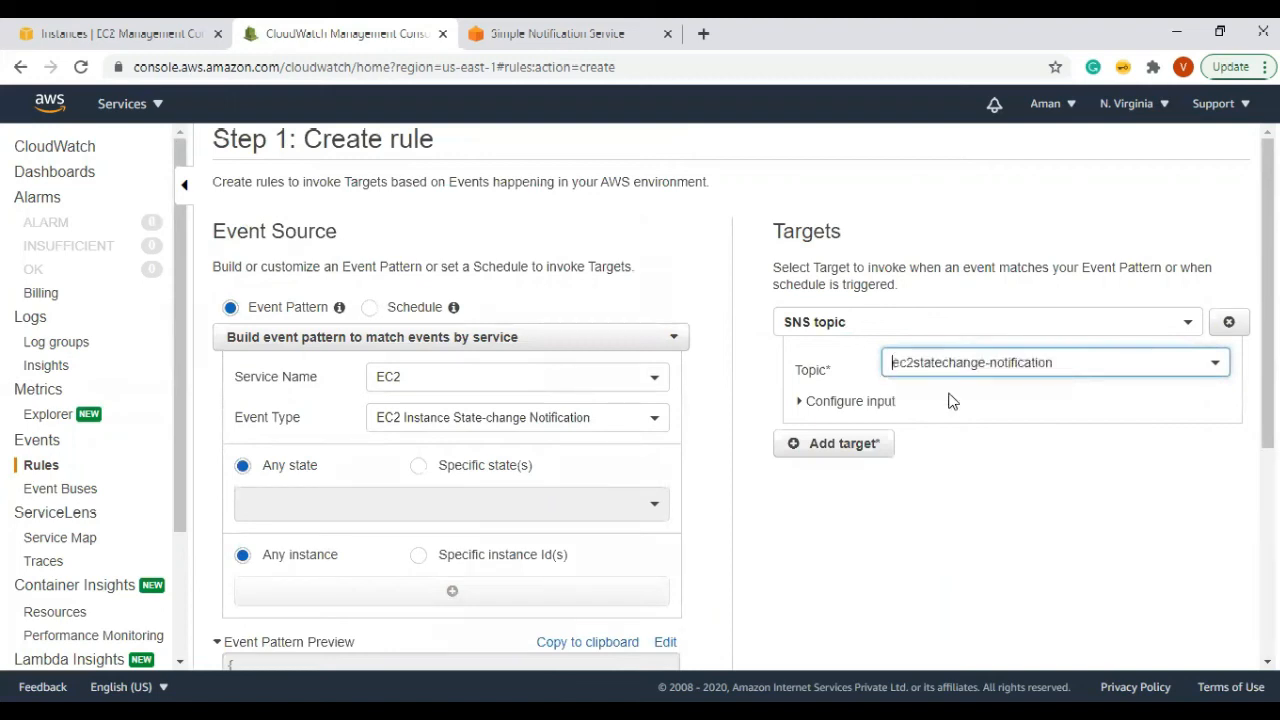
scroll(1088, 490, "down", 5)
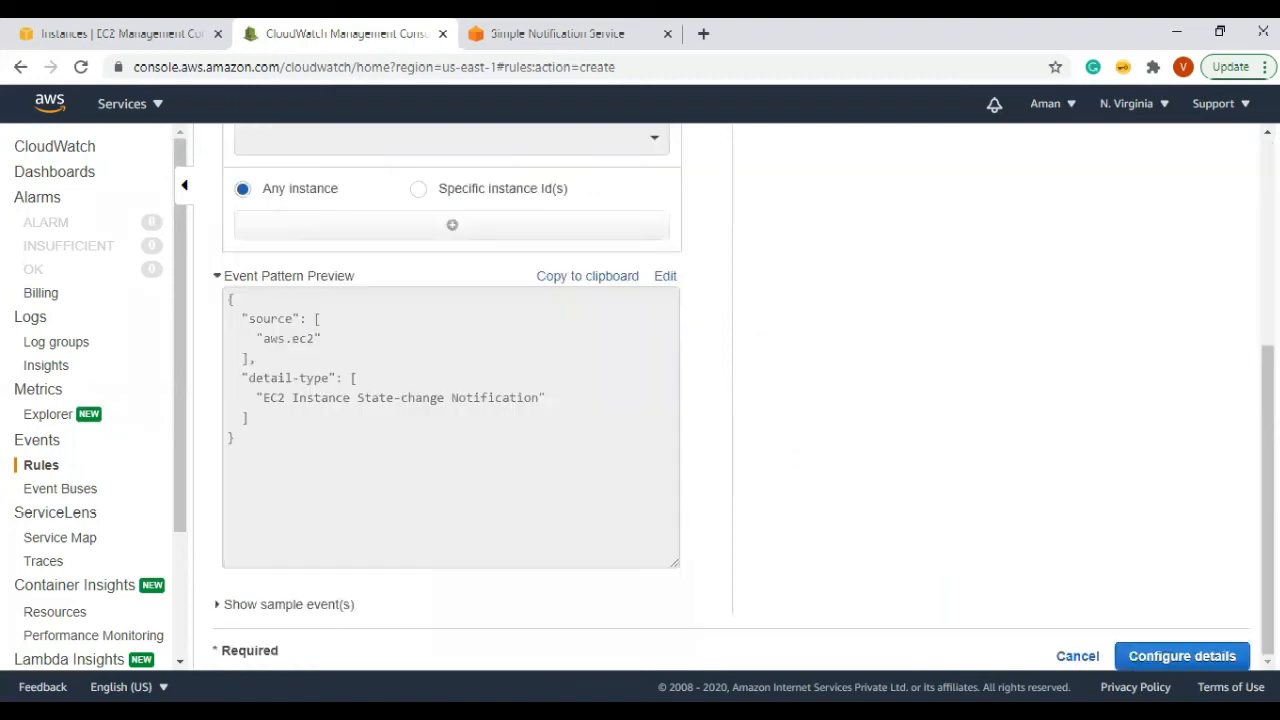
left_click(1210, 660)
Step: Name the rule ec2-state-change_Rule and give it the description 'All instance in prod'
left_click(443, 216)
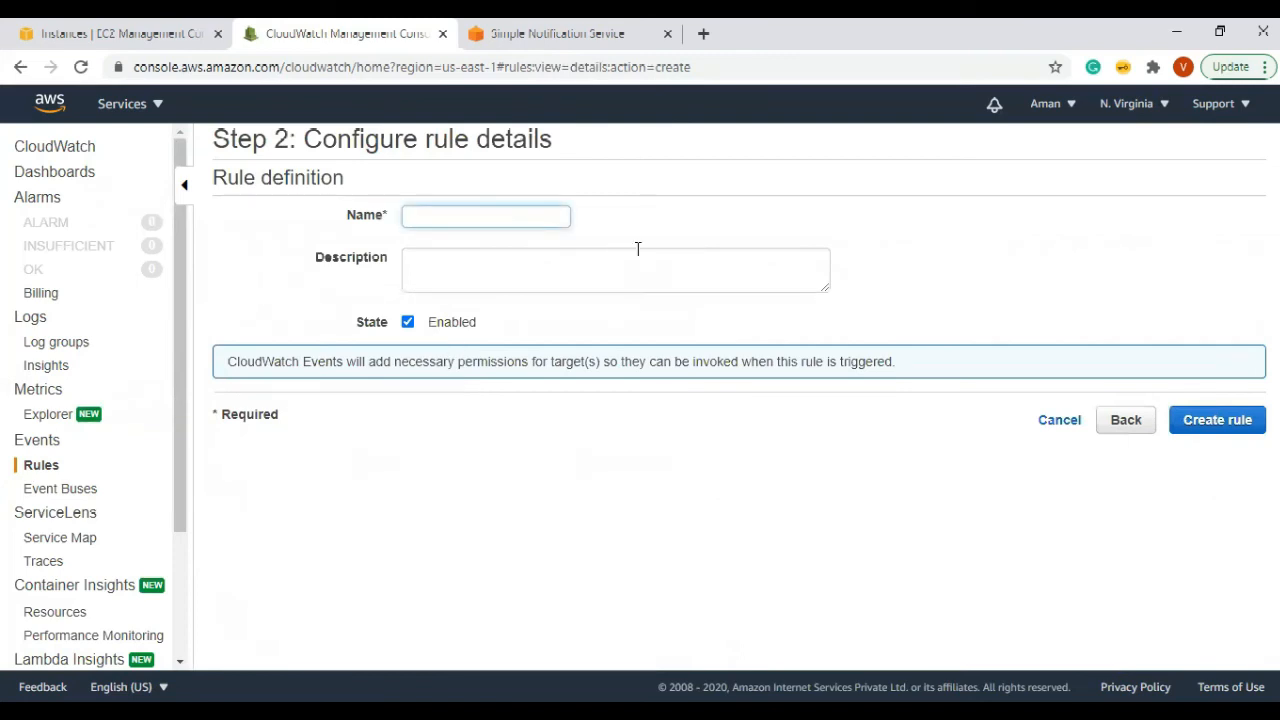
type("ec2-state-change_Rule")
key("ctrl+a")
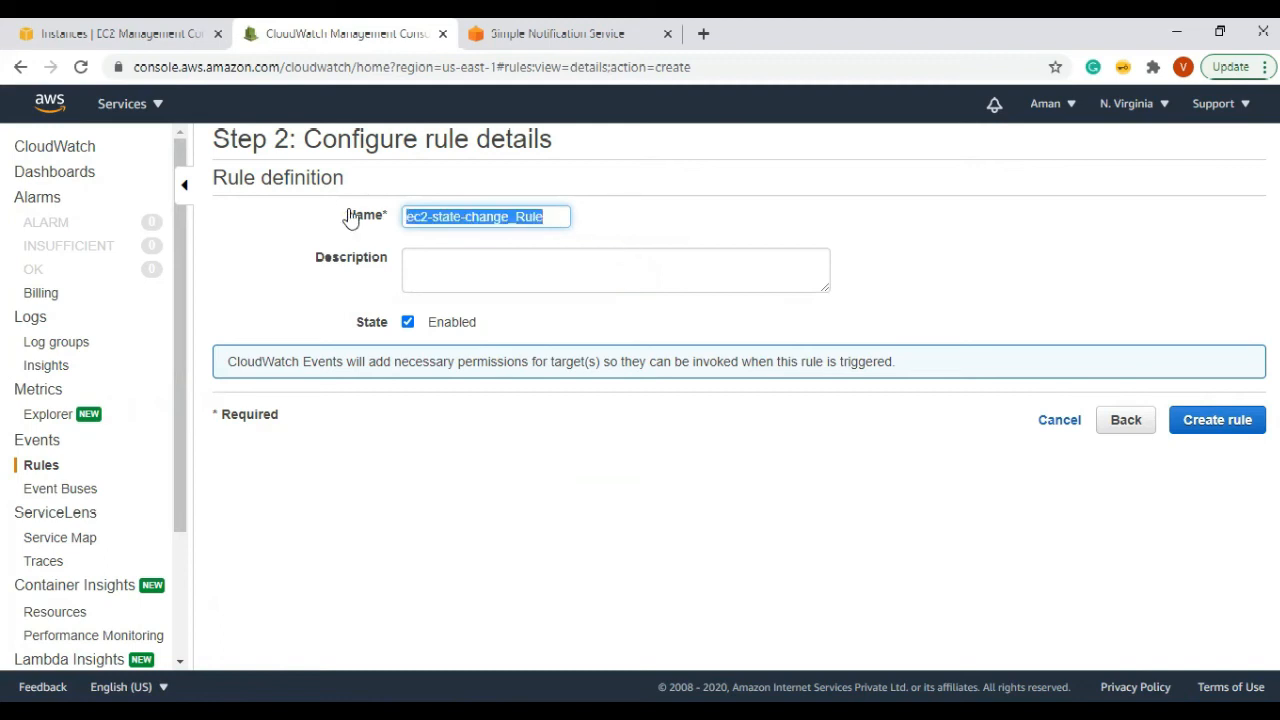
left_click(531, 274)
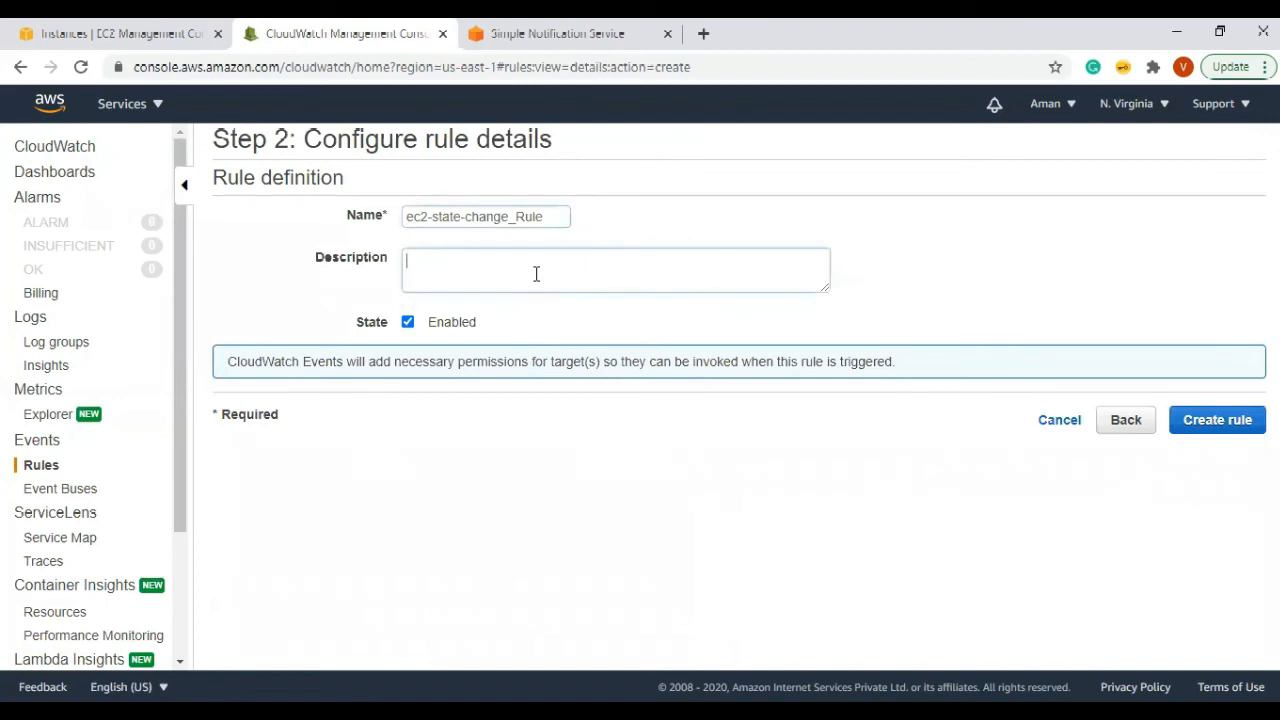
type("All instance in prod")
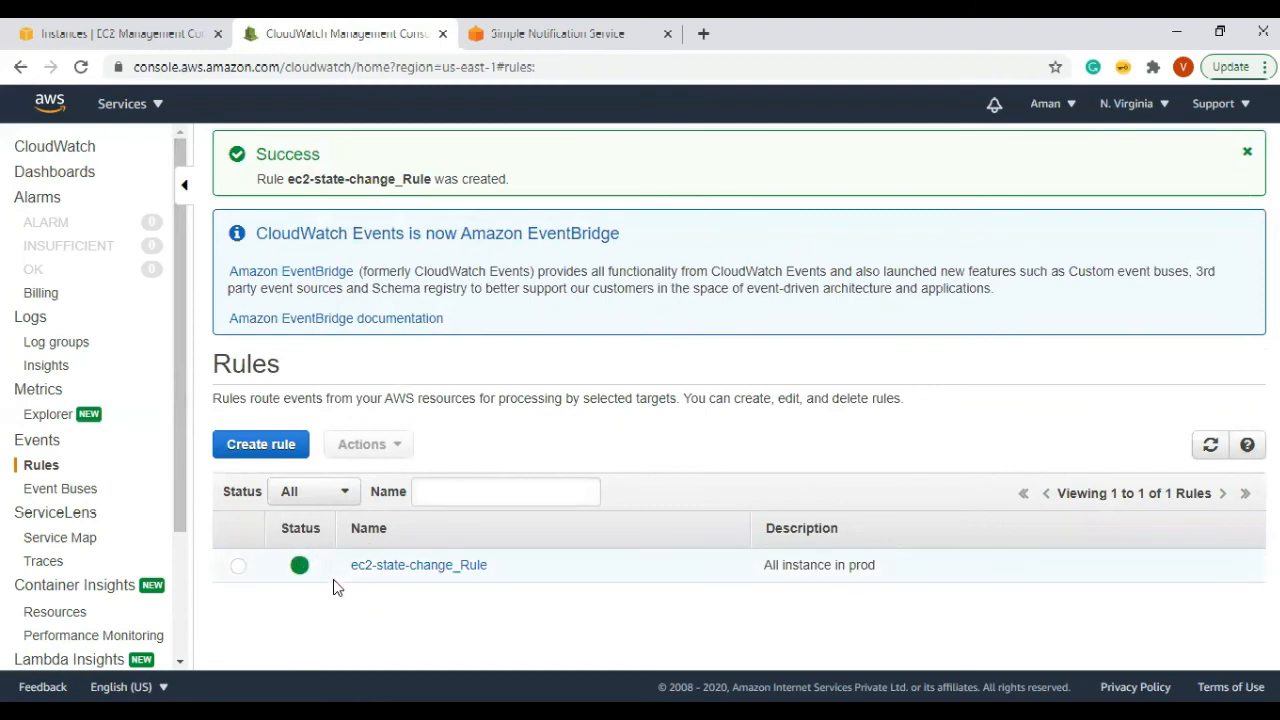
Step: Open ec2-state-change_Rule's details, check its Actions menu, then return to the rules list
left_click(374, 567)
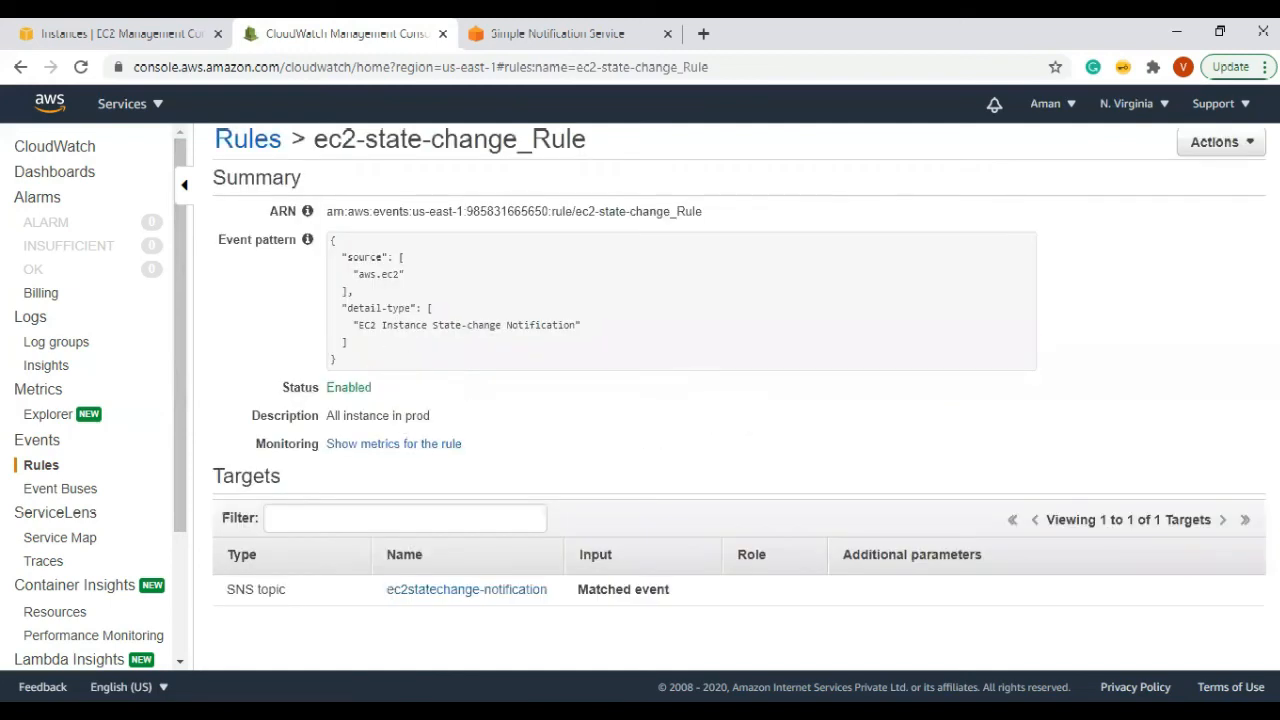
left_click(1226, 146)
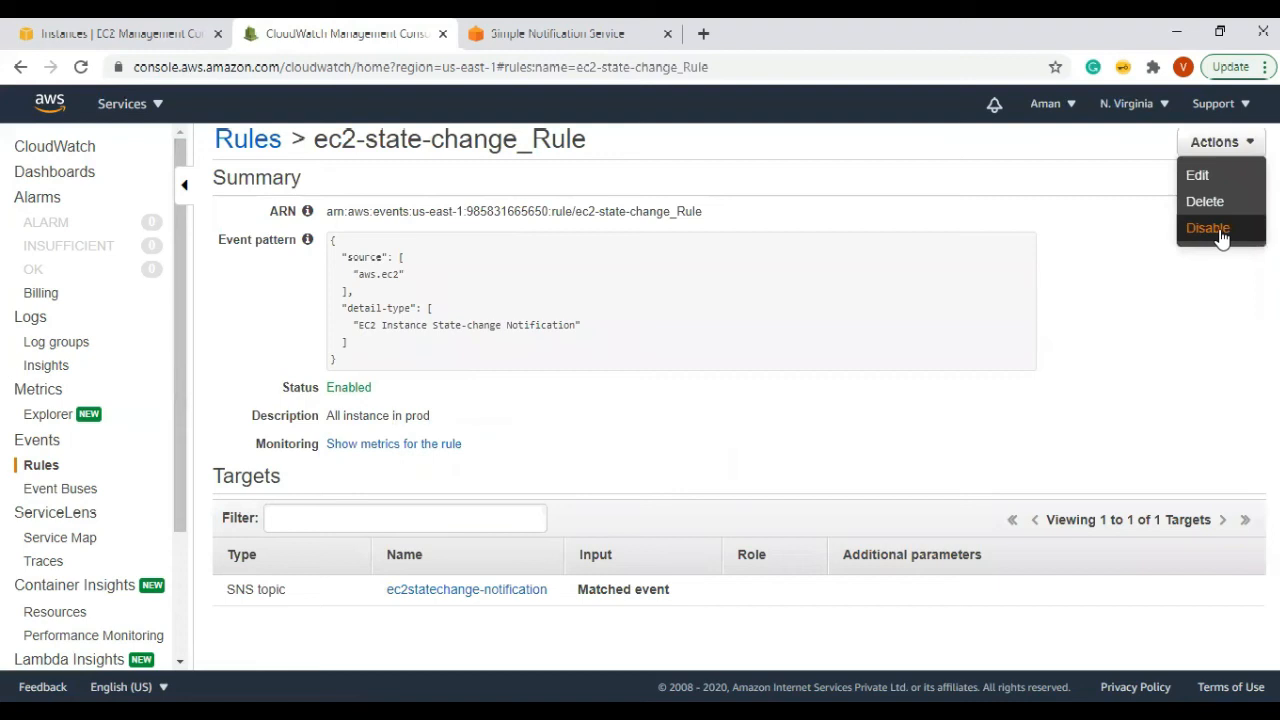
left_click(80, 464)
Step: From the EC2 Instances page, start launching a new instance and skip ahead to Add Tags
left_click(110, 35)
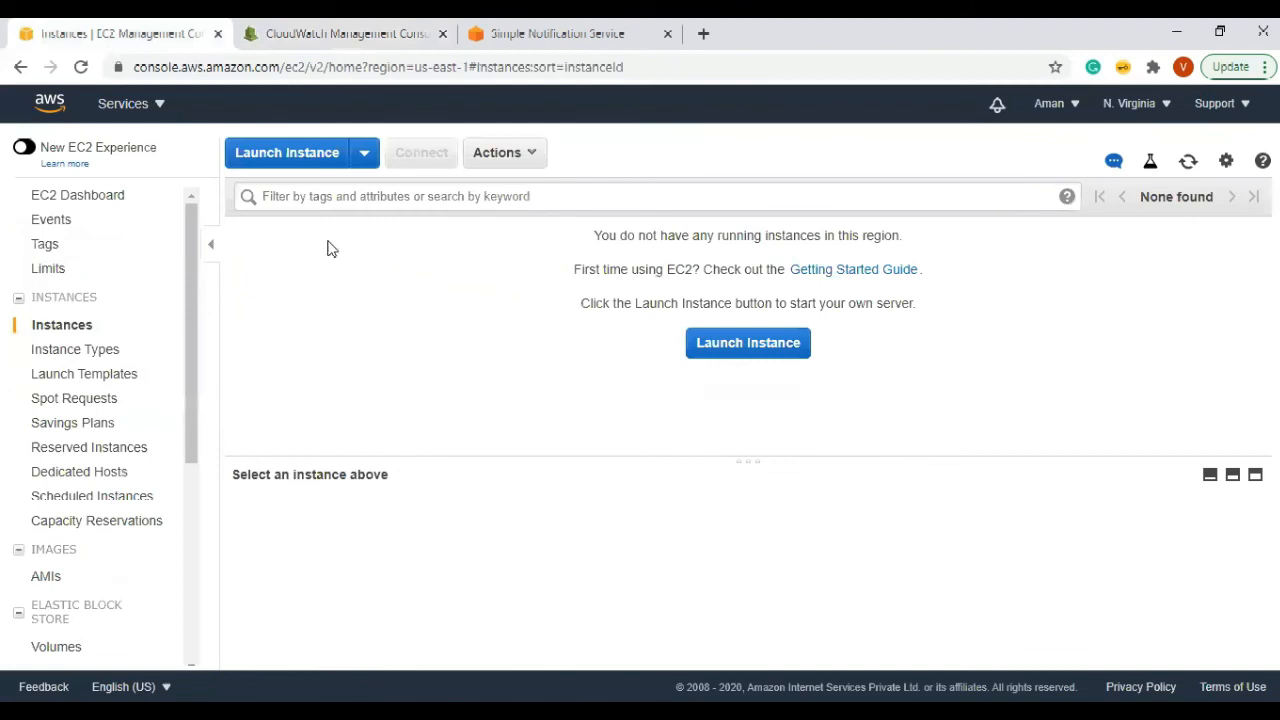
left_click(268, 160)
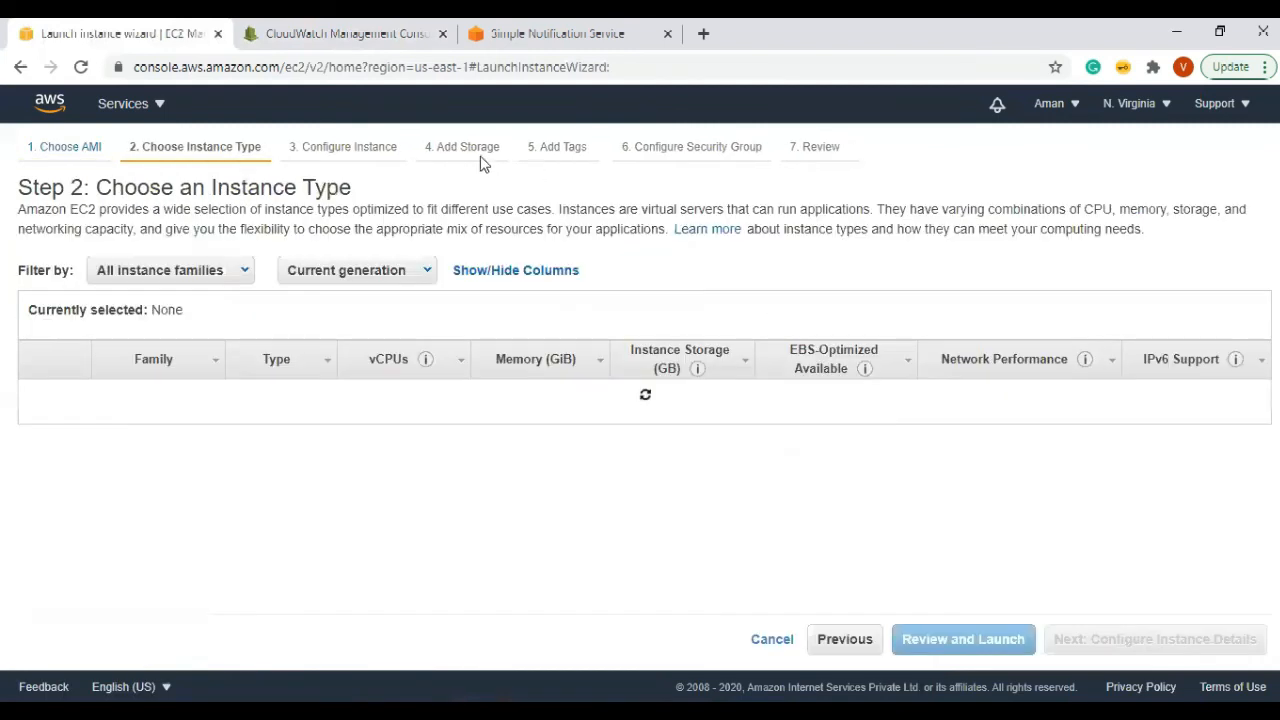
left_click(570, 150)
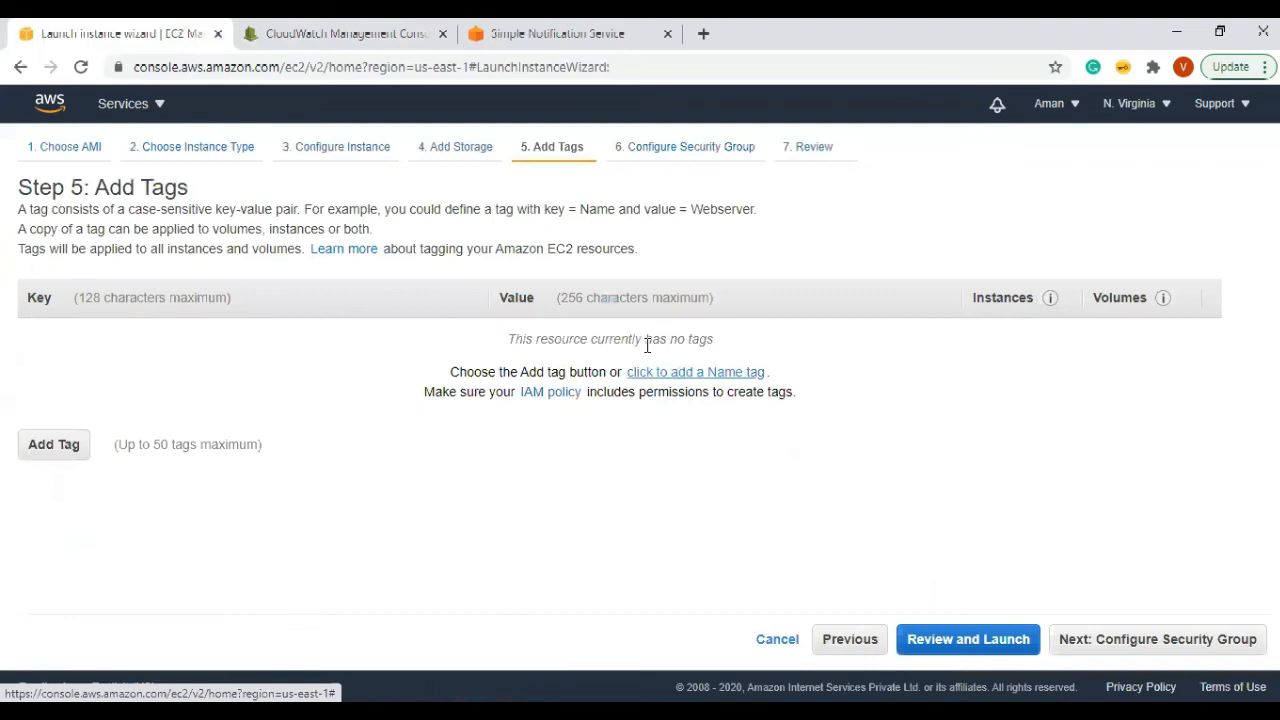
Step: Tag the instance with Name 'for_notificationdemo'
left_click(650, 371)
left_click(647, 345)
type("for")
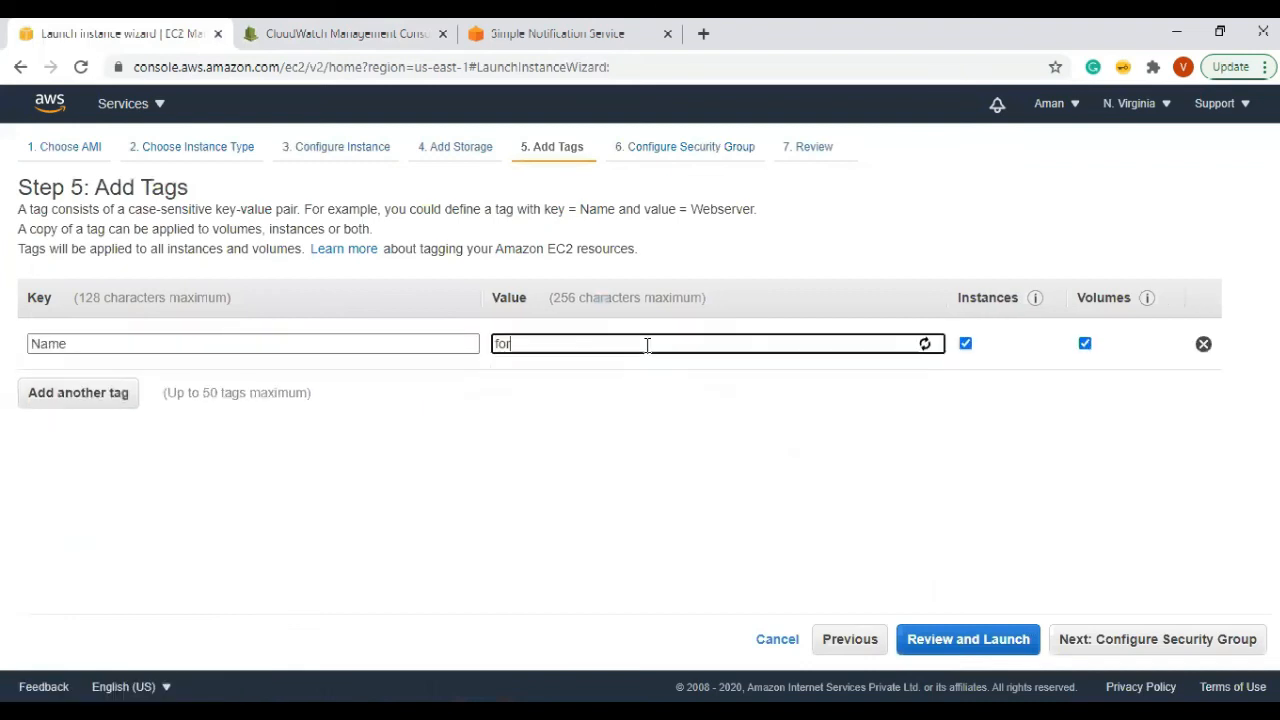
type("_notificationdemo")
Step: Select the existing launch-wizard-1 security group and proceed to the launch review
left_click(647, 156)
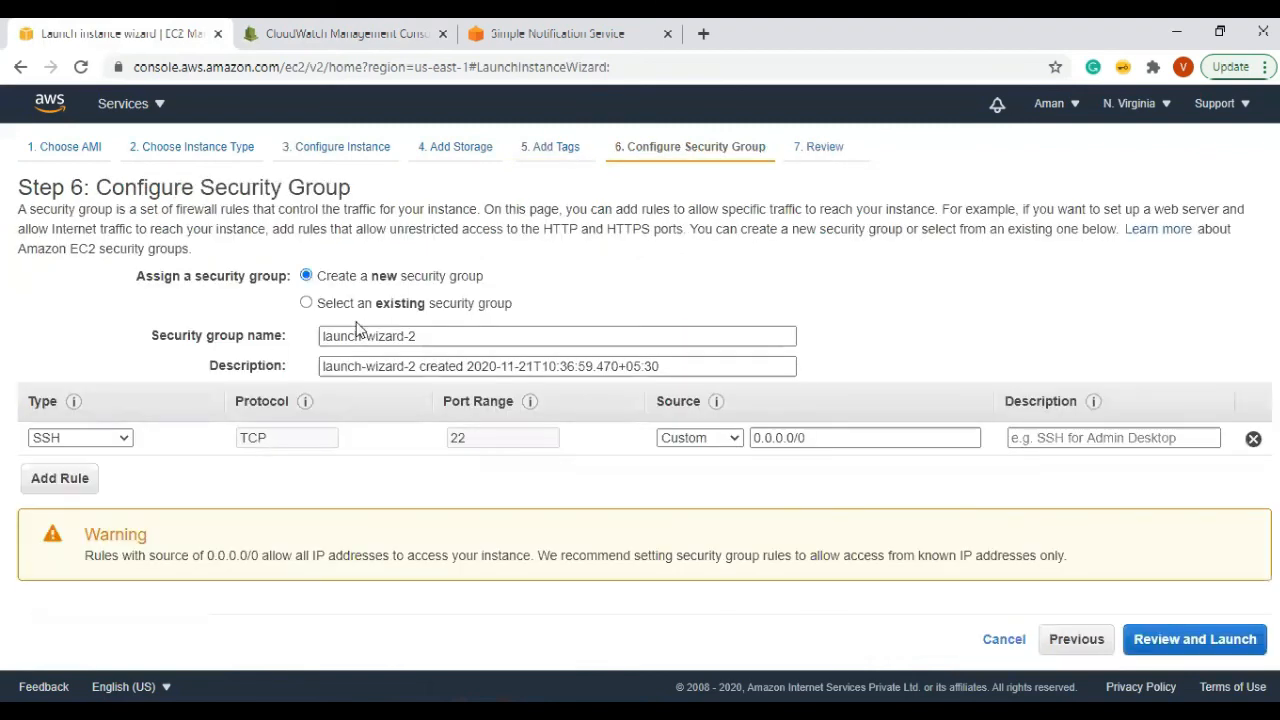
left_click(307, 303)
left_click(36, 407)
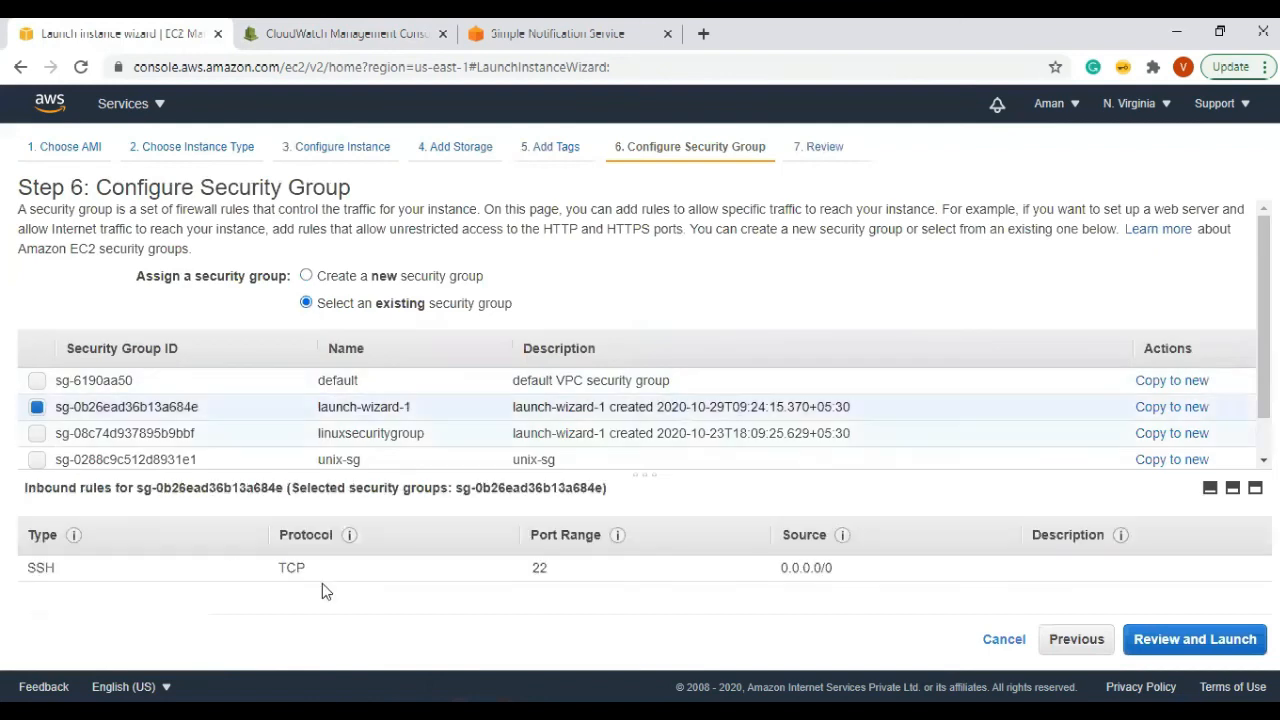
left_click(1175, 639)
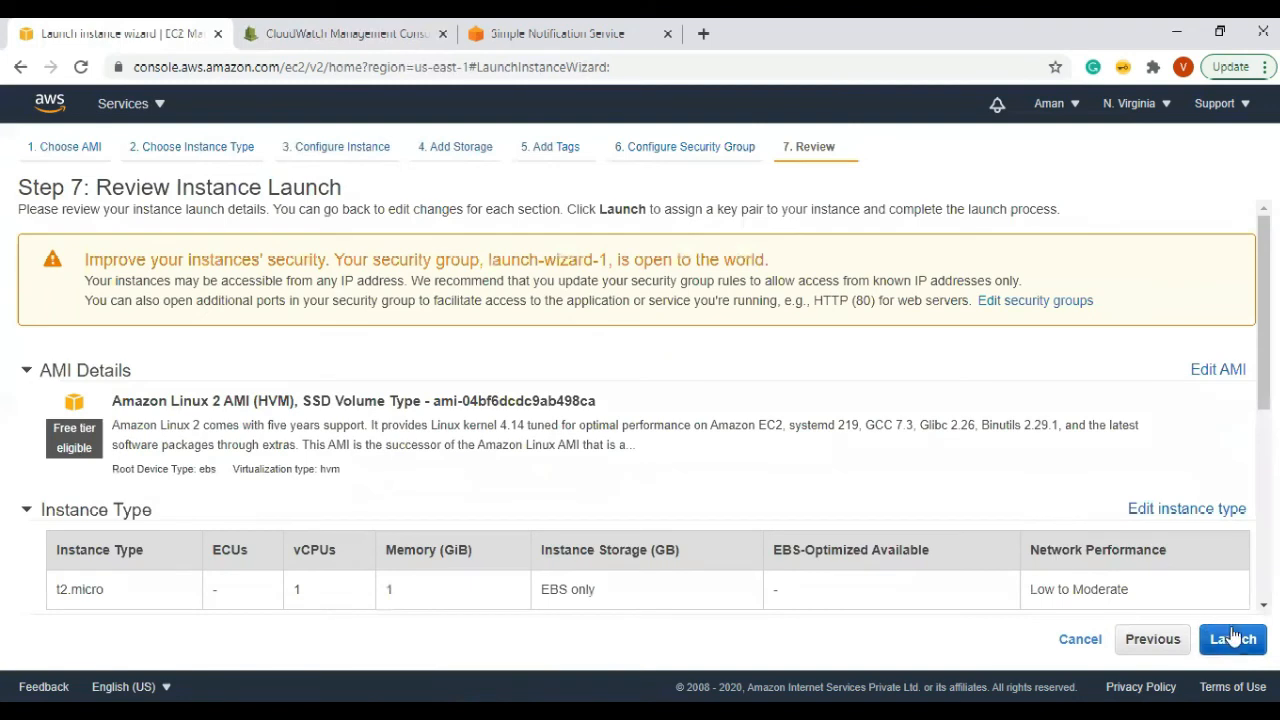
Step: Launch the instance with a new key pair named notification, downloading notification.pem
left_click(1233, 639)
left_click(530, 428)
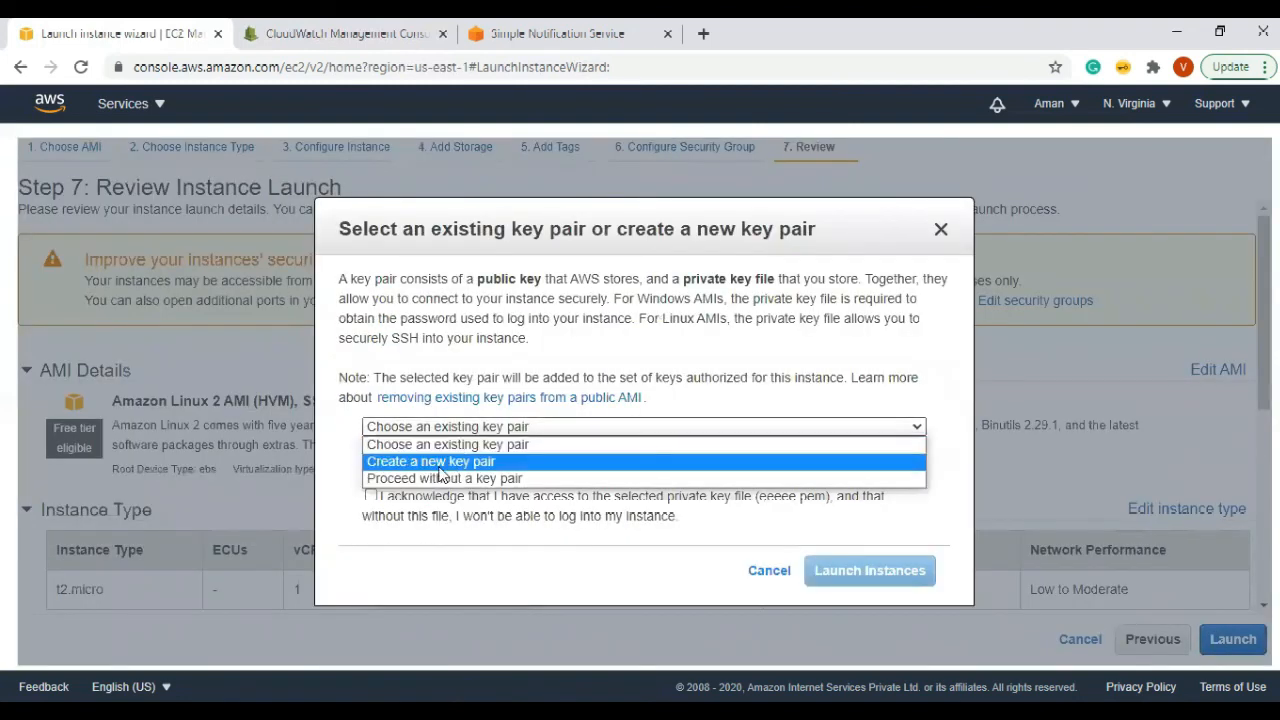
left_click(437, 462)
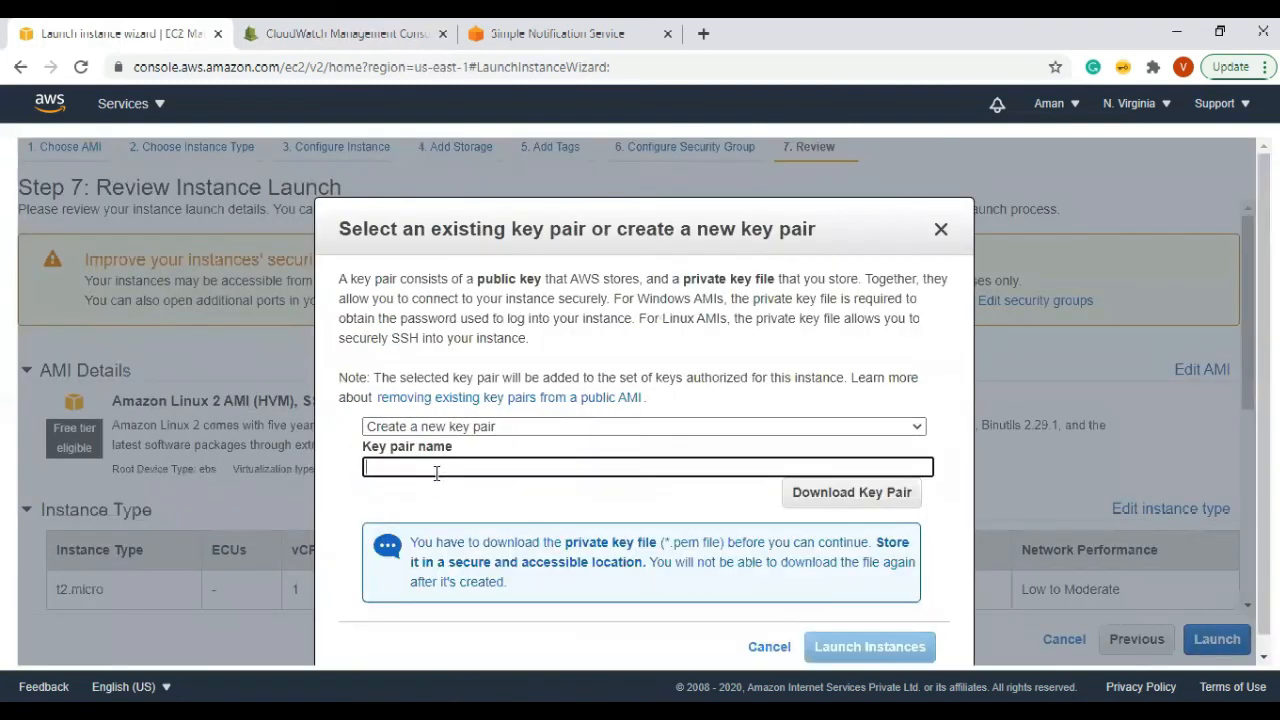
type("notification")
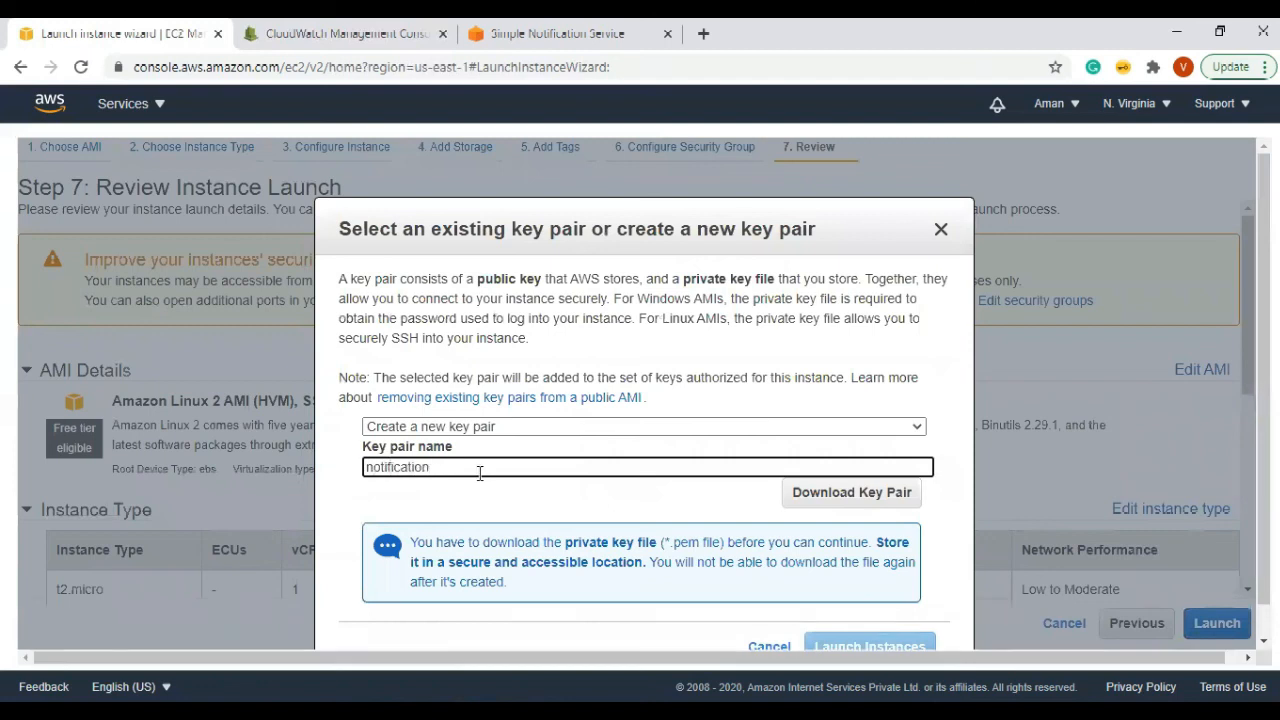
left_click(866, 492)
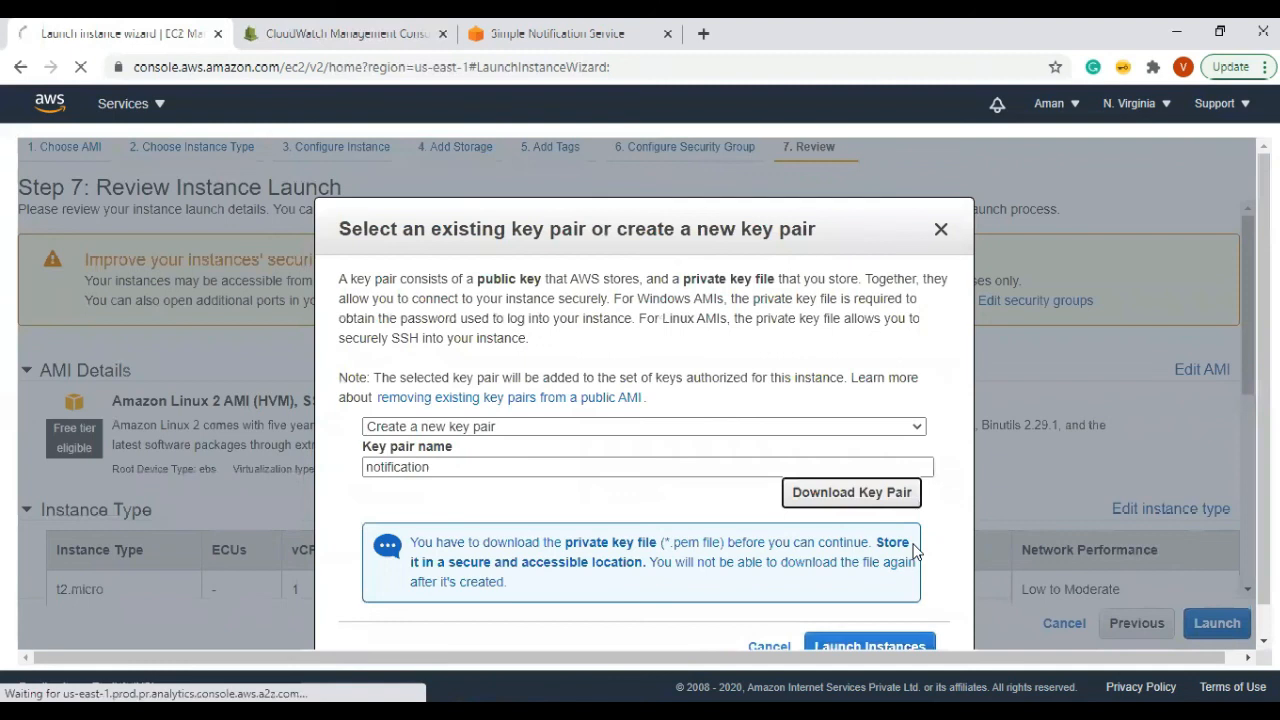
scroll(912, 542, "down", 1)
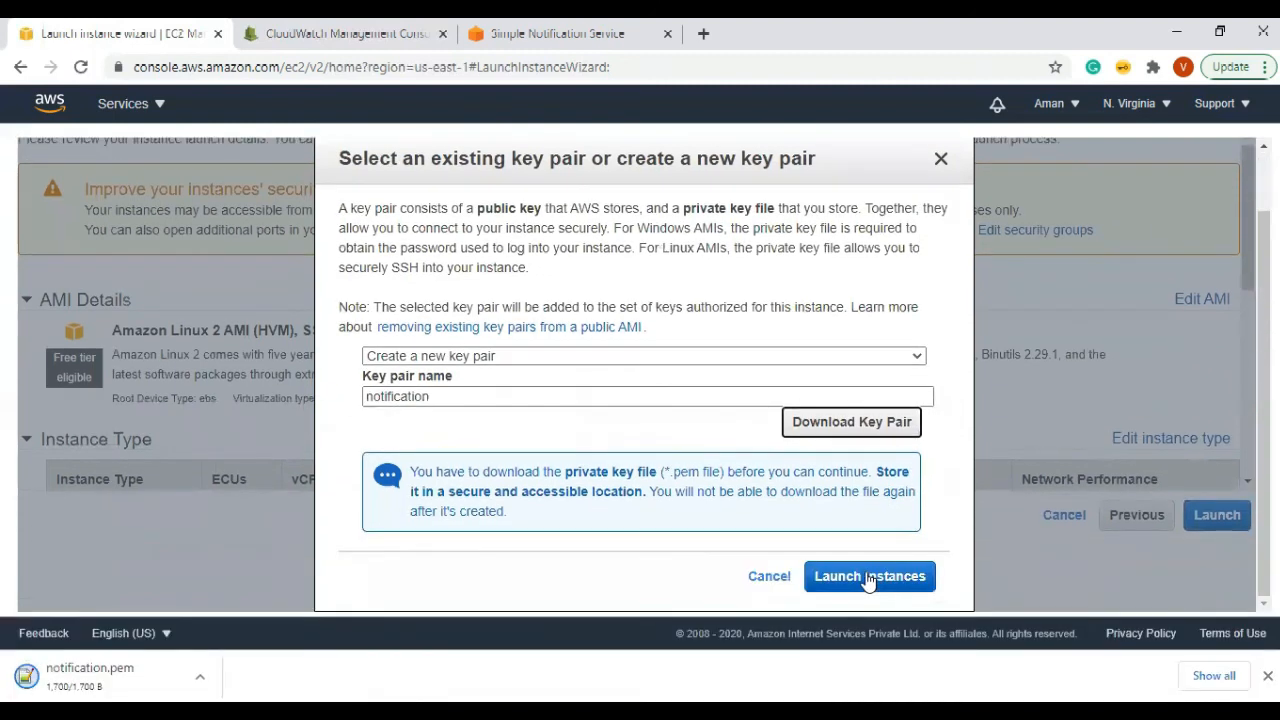
left_click(870, 577)
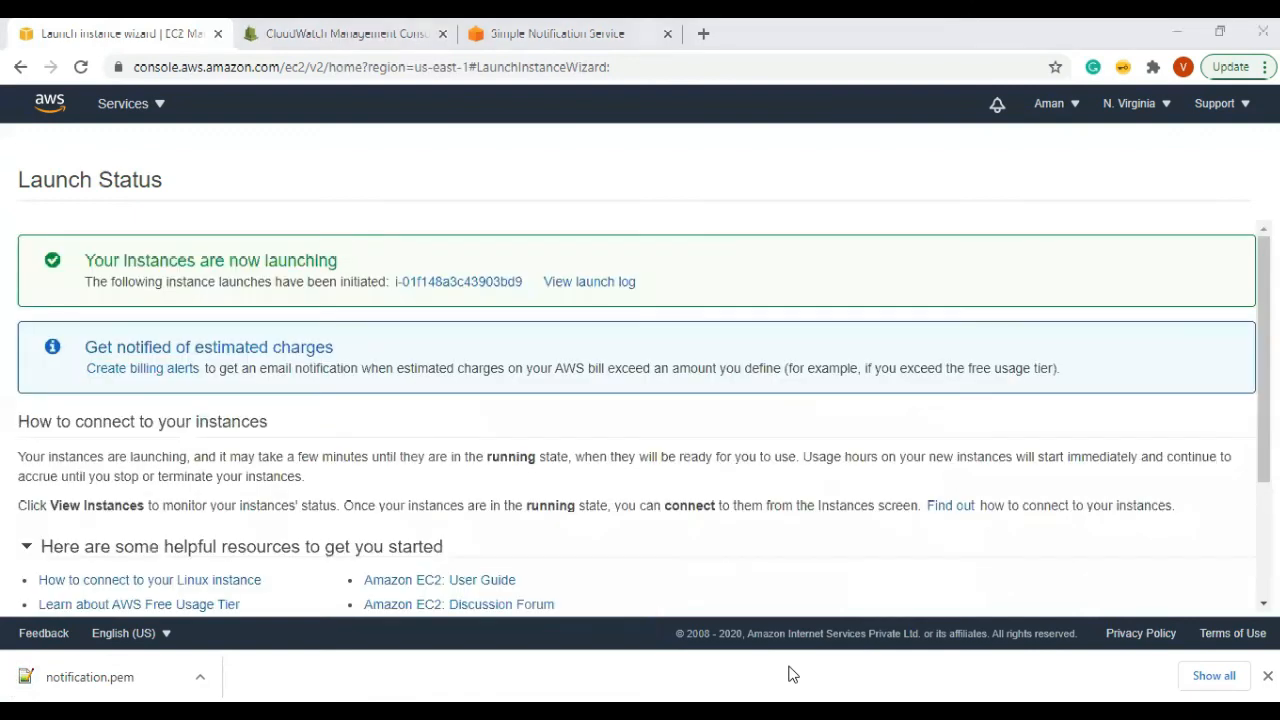
Step: Open the new instance in the instances list, note its pending state, then switch to Gmail
left_click(497, 283)
mouse_move(606, 689)
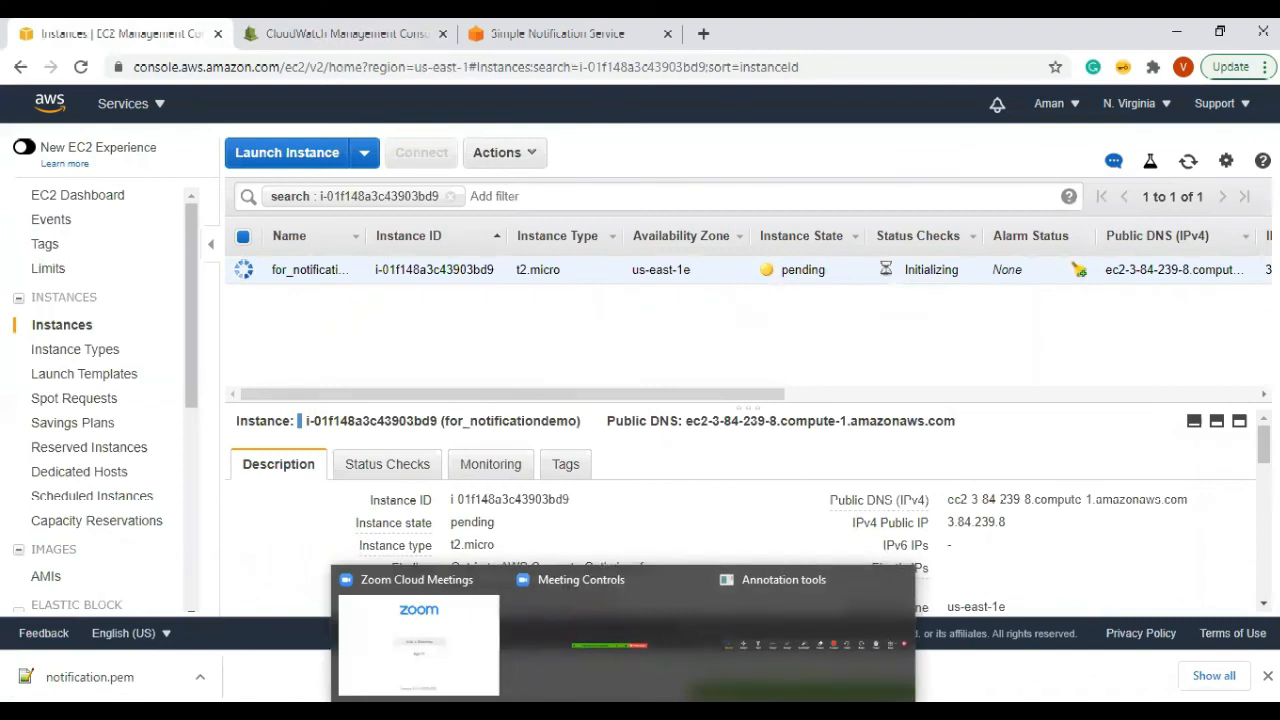
double_click(781, 271)
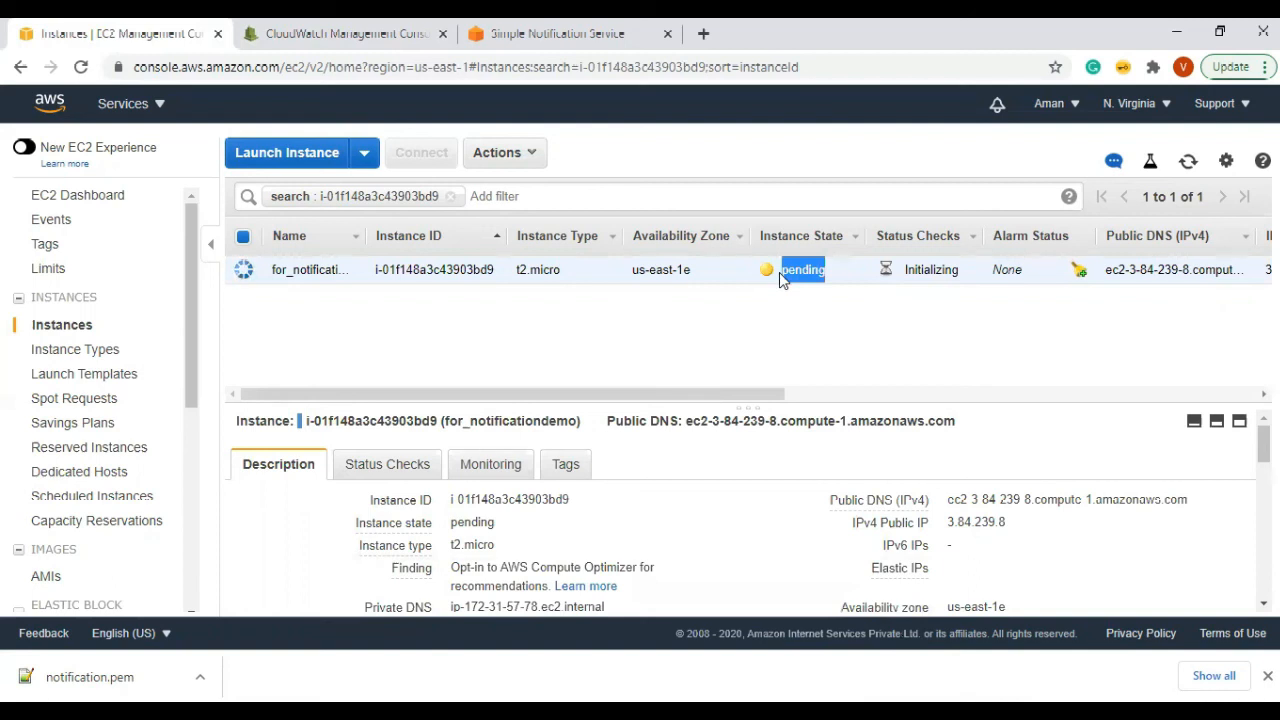
mouse_move(485, 712)
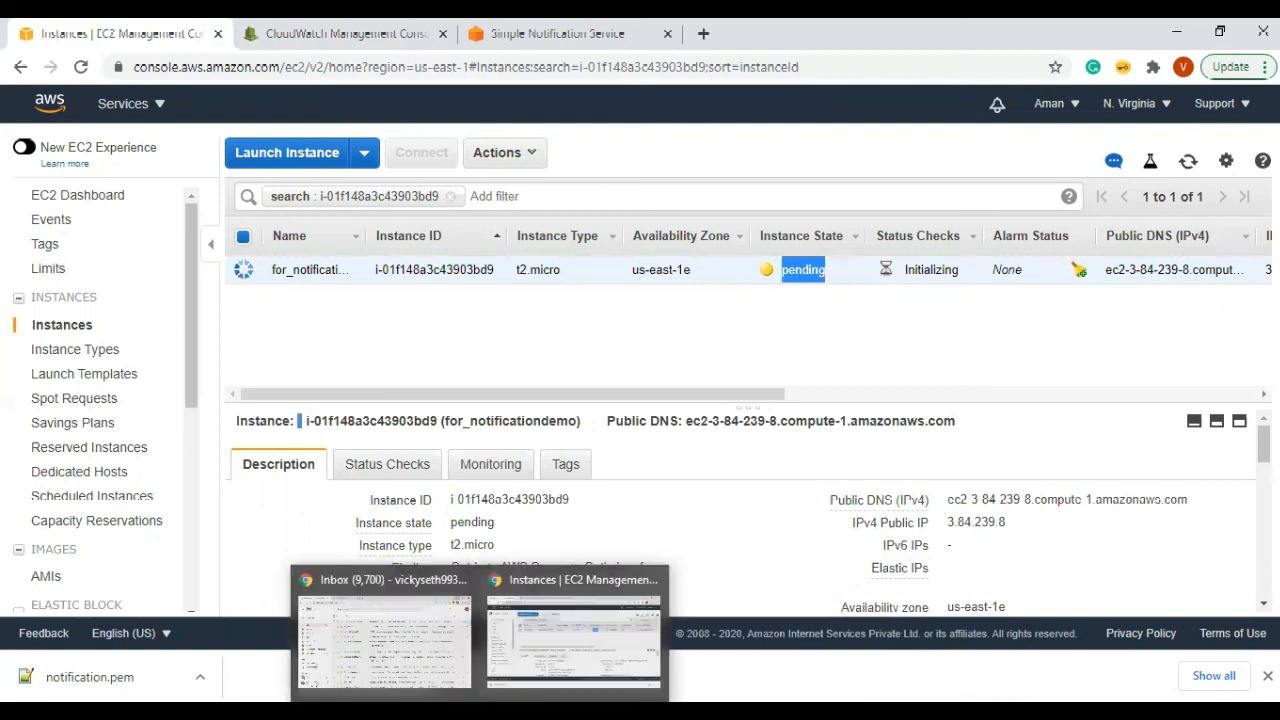
left_click(383, 640)
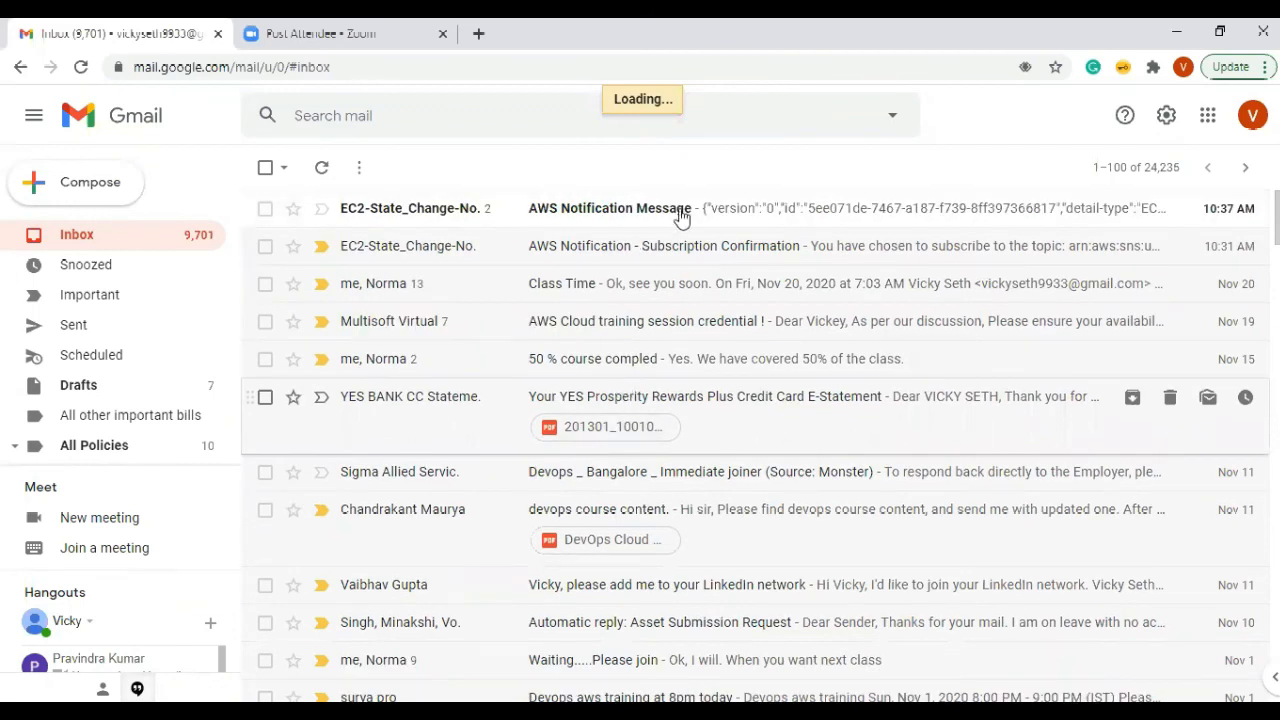
Step: Open the latest AWS Notification Message and highlight its 'pending' and 'running' states
left_click(586, 212)
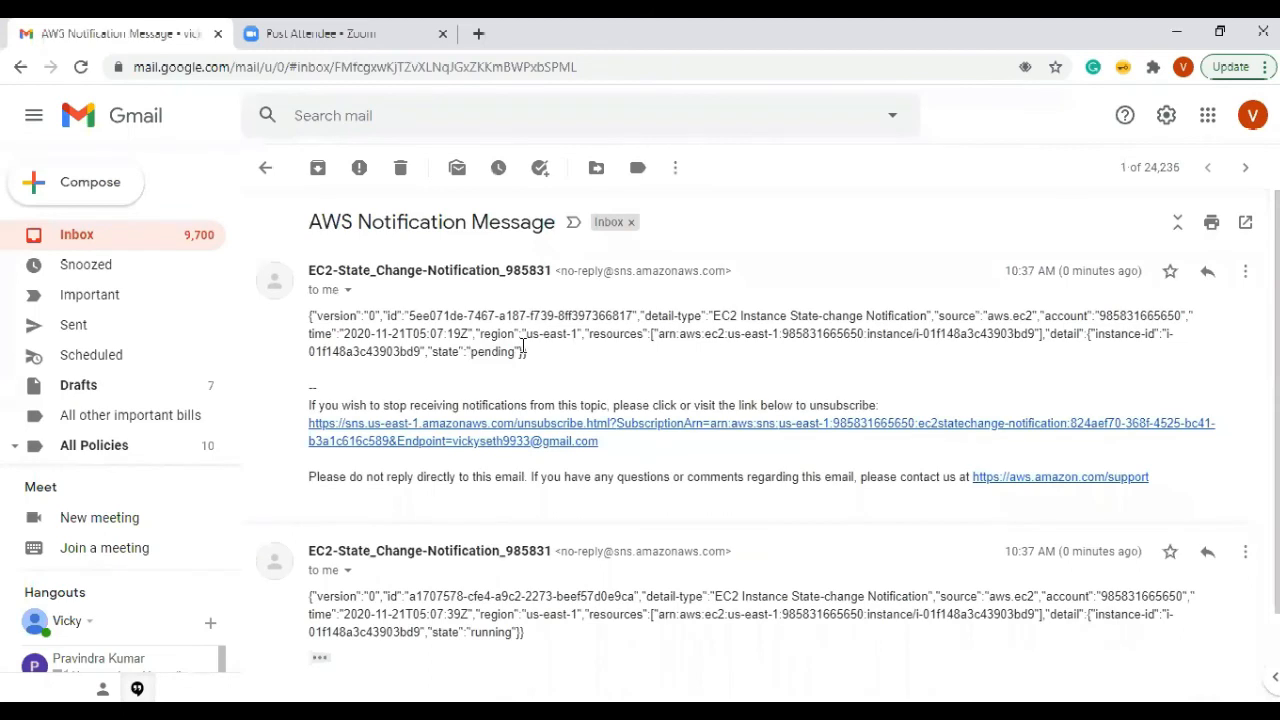
double_click(521, 348)
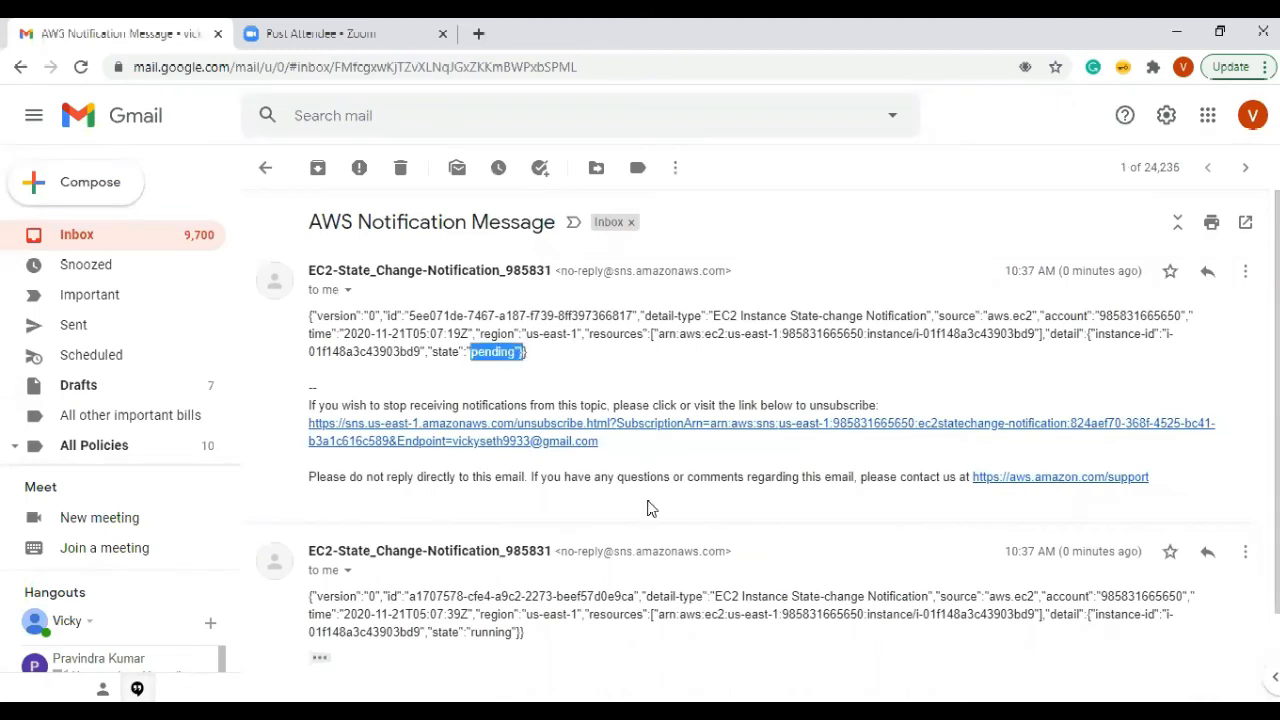
scroll(491, 498, "down", 2)
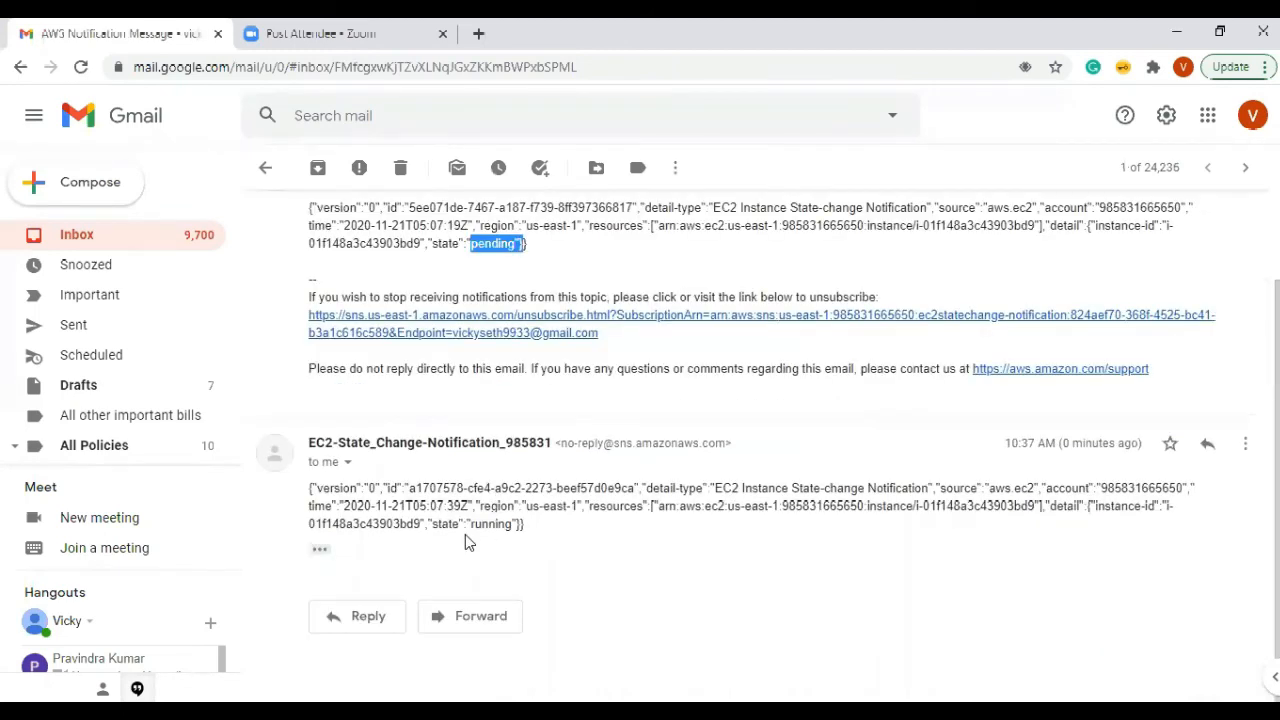
double_click(522, 526)
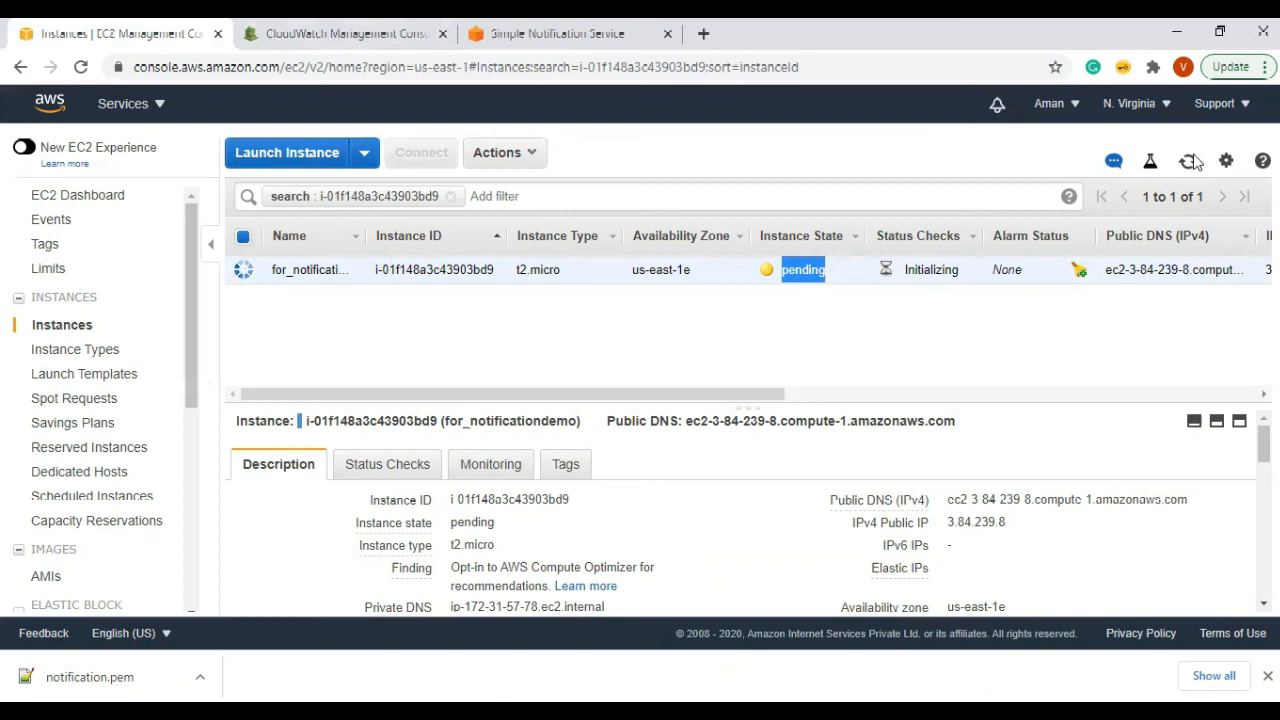
Step: Refresh the EC2 instances, select the instance ID, then start a new CloudWatch rule
left_click(1188, 161)
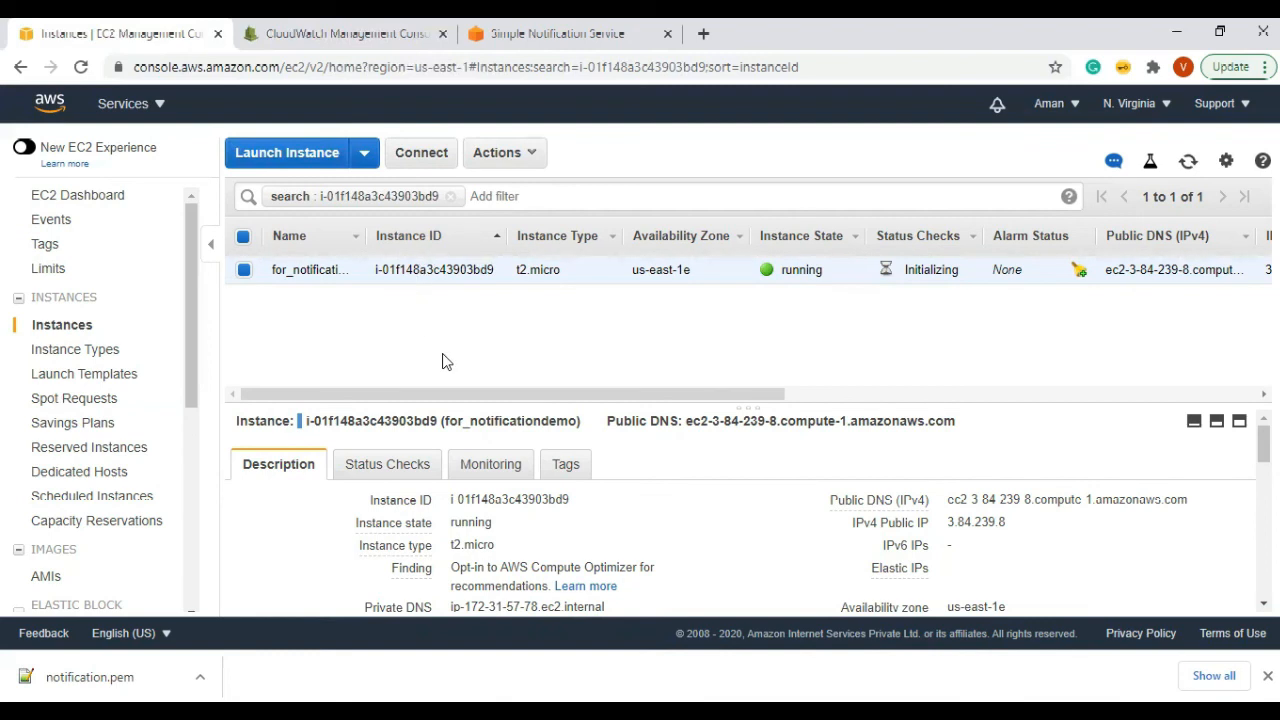
mouse_move(490, 270)
left_mouse_down()
mouse_move(377, 269)
mouse_move(369, 280)
mouse_move(497, 266)
left_mouse_up()
key("ctrl+c")
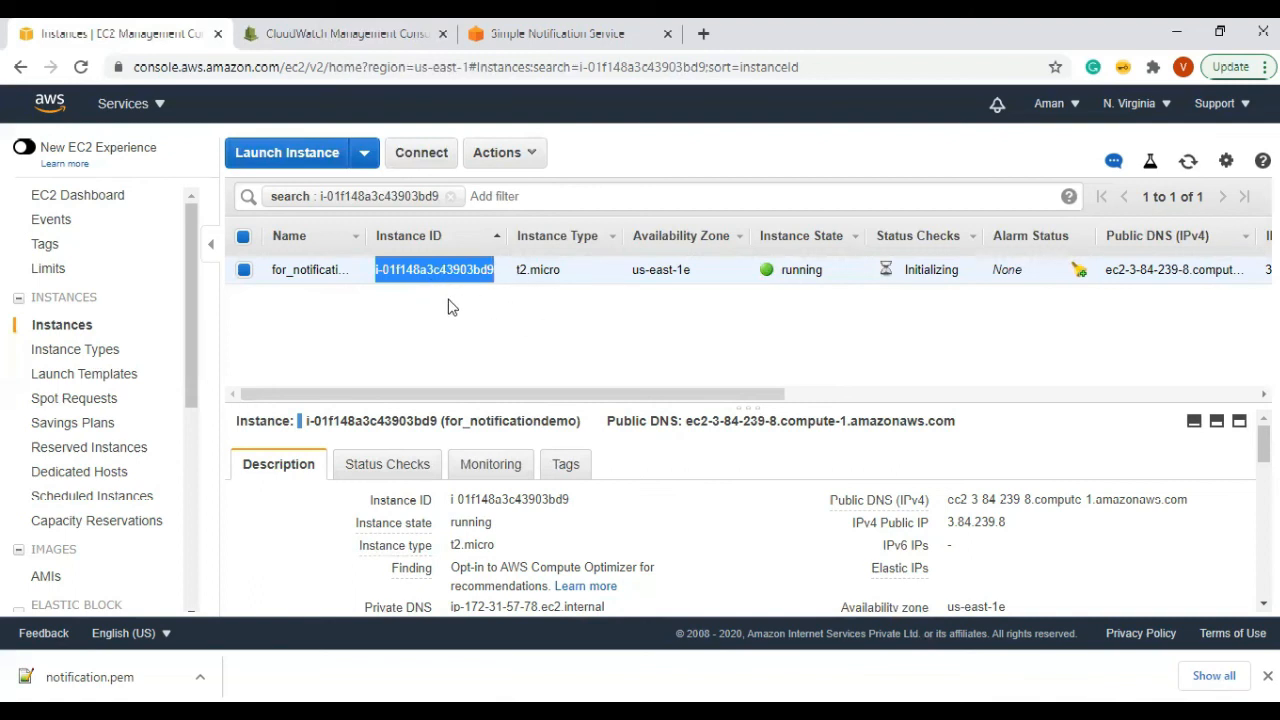
left_click(360, 40)
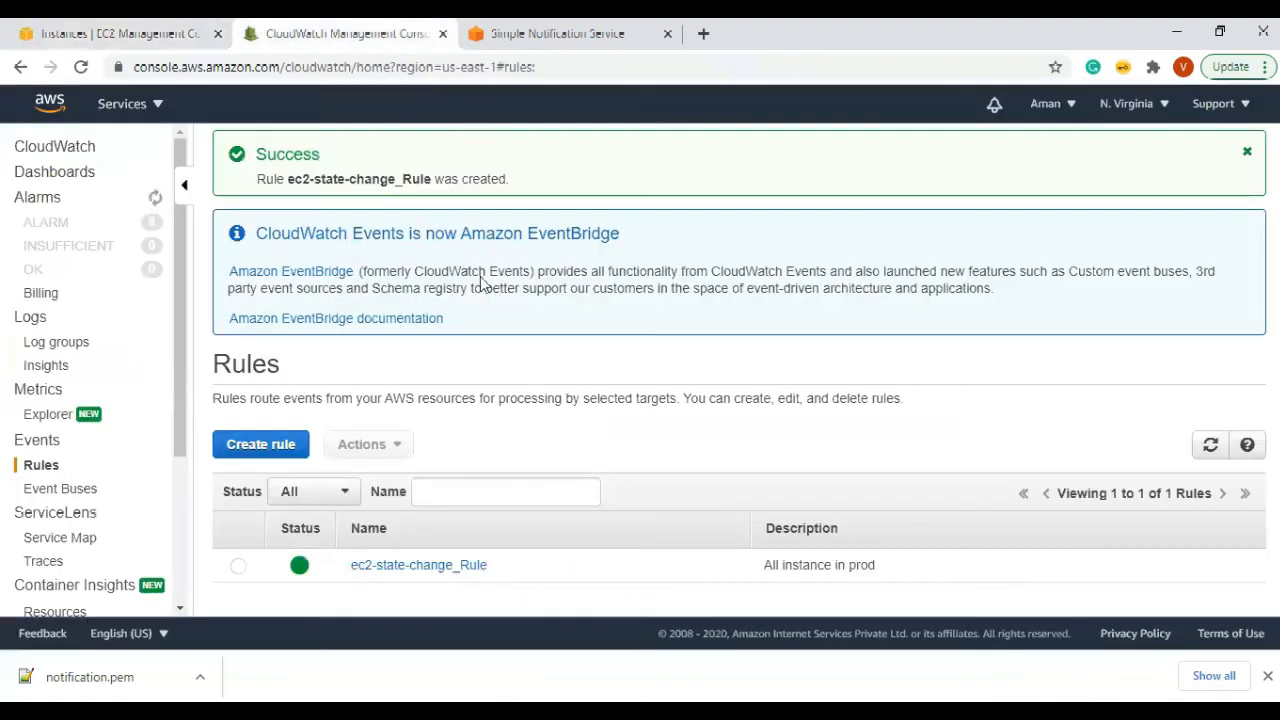
left_click(262, 444)
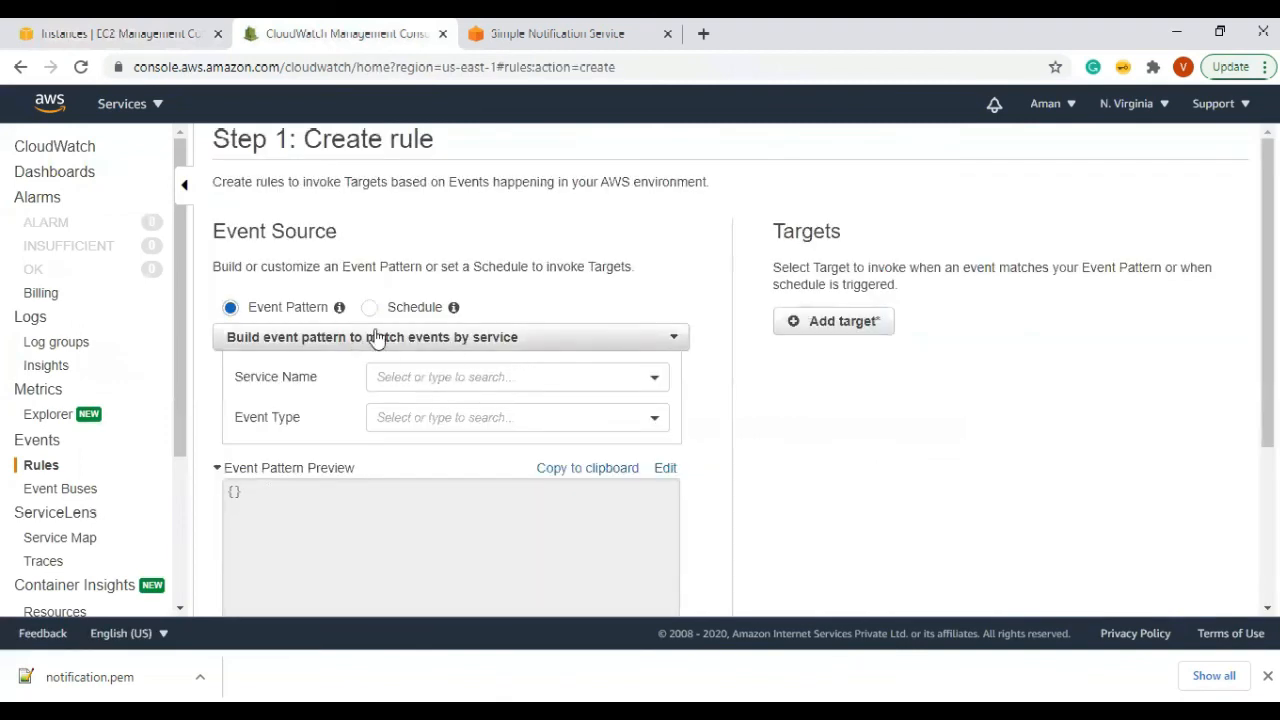
Step: Set the rule's event source to EC2 with EC2 Instance State-change Notification events
left_click(433, 372)
type("ec2")
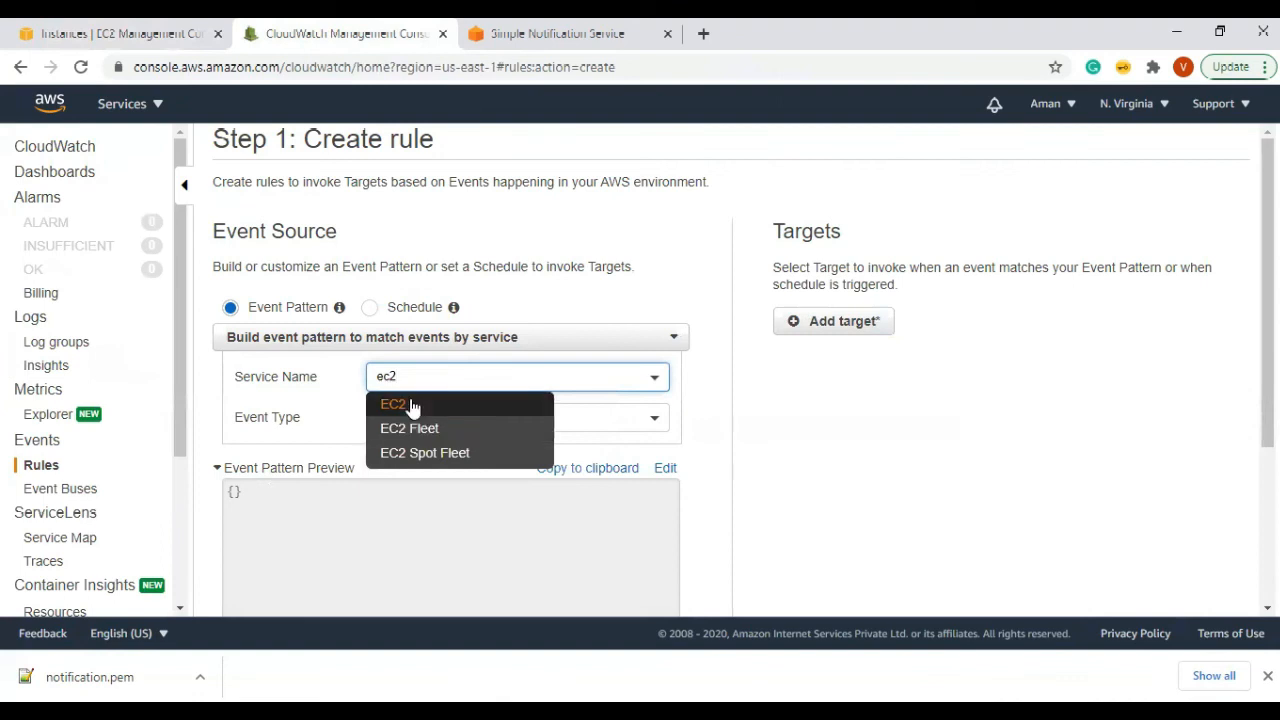
key("Return")
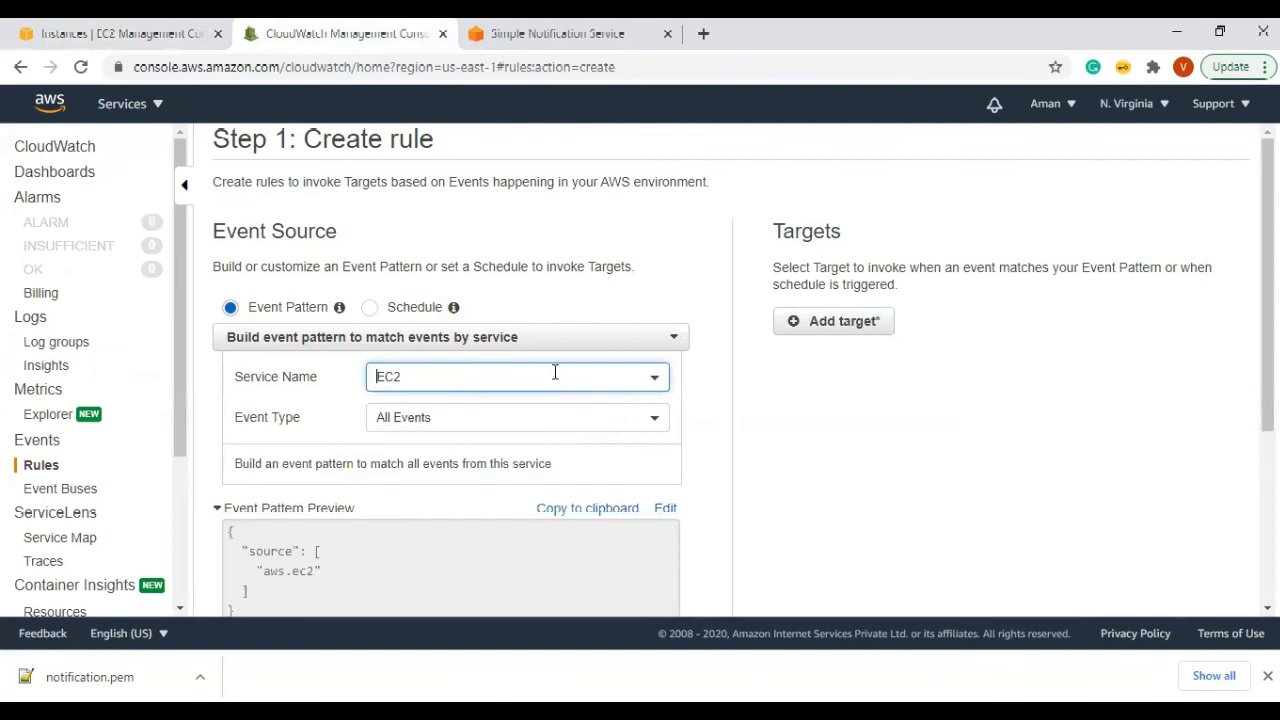
left_click(463, 414)
left_click(452, 470)
scroll(717, 380, "down", 3)
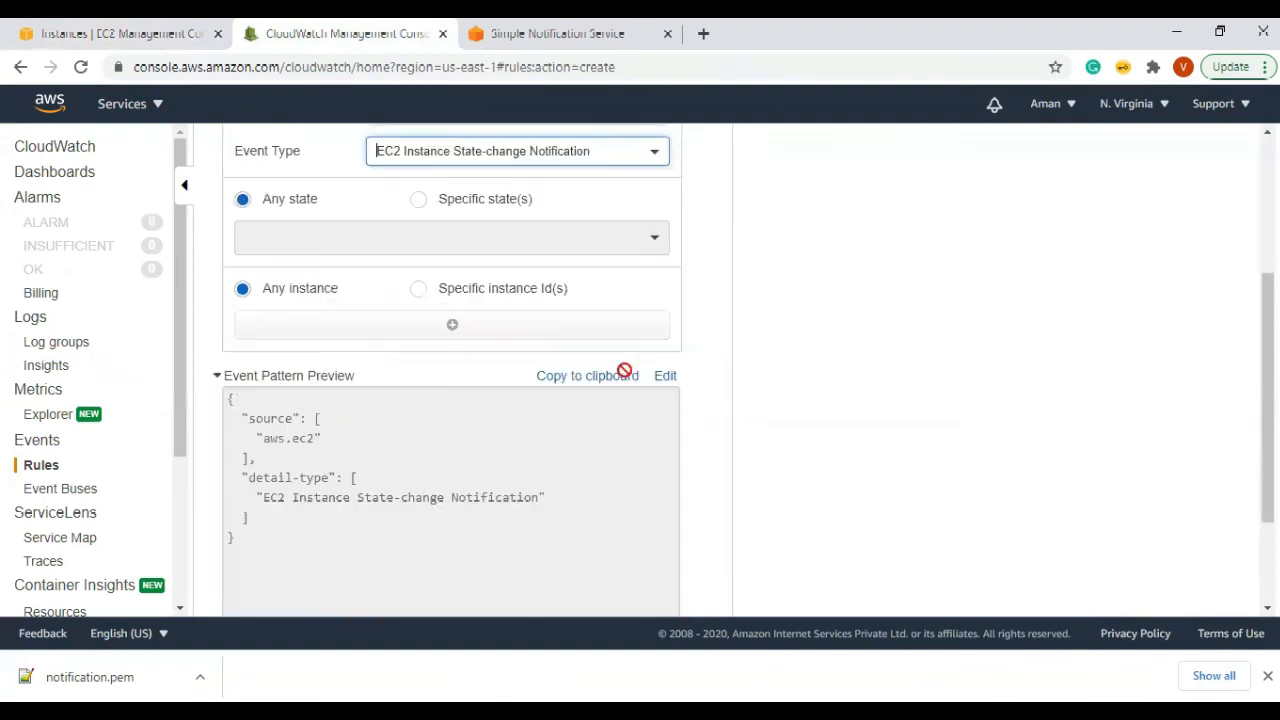
Step: Limit the rule to specific instance IDs and paste the launched instance's ID
left_click(417, 277)
left_click(339, 308)
key("ctrl+v")
scroll(715, 360, "down", 1)
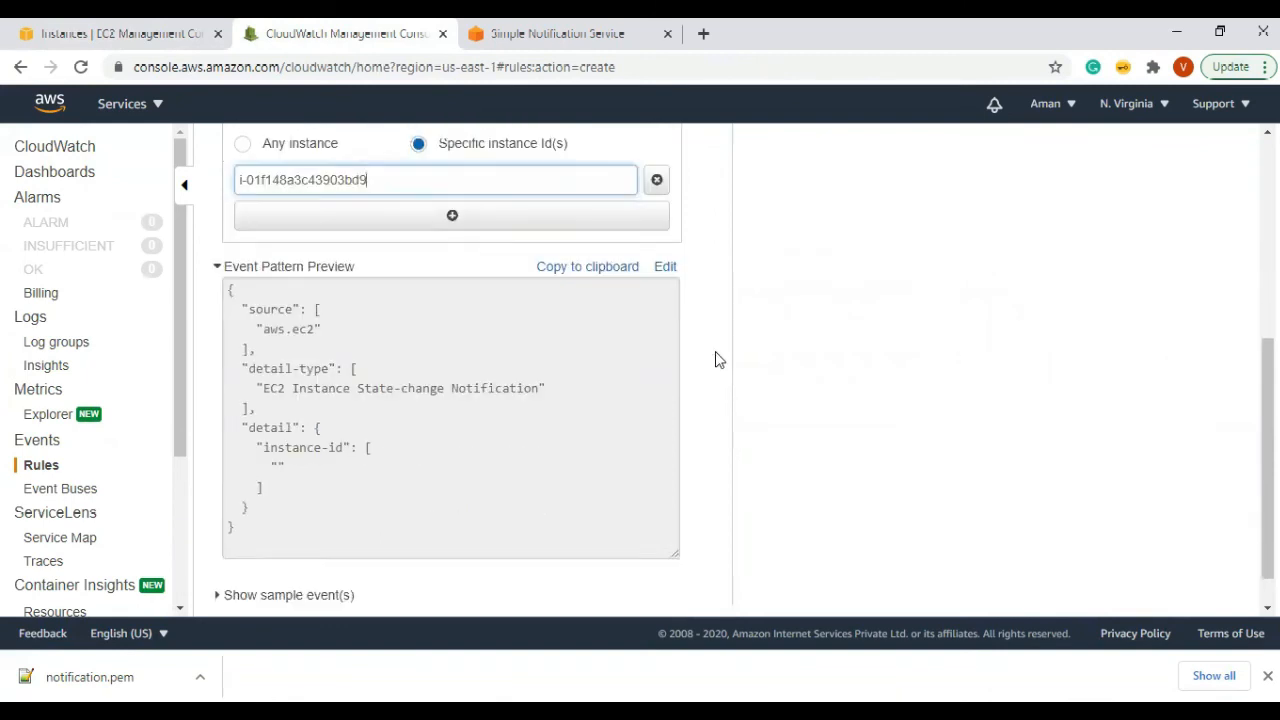
scroll(715, 360, "down", 1)
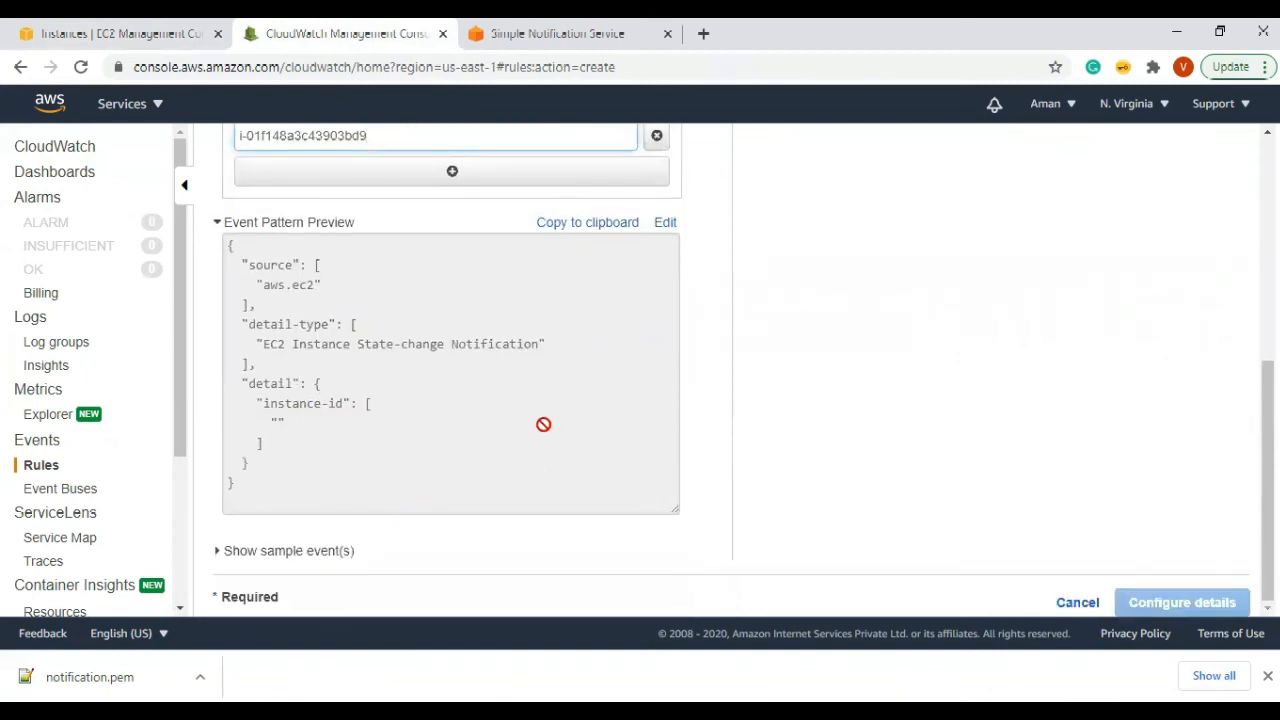
scroll(543, 424, "up", 3)
scroll(670, 464, "down", 1)
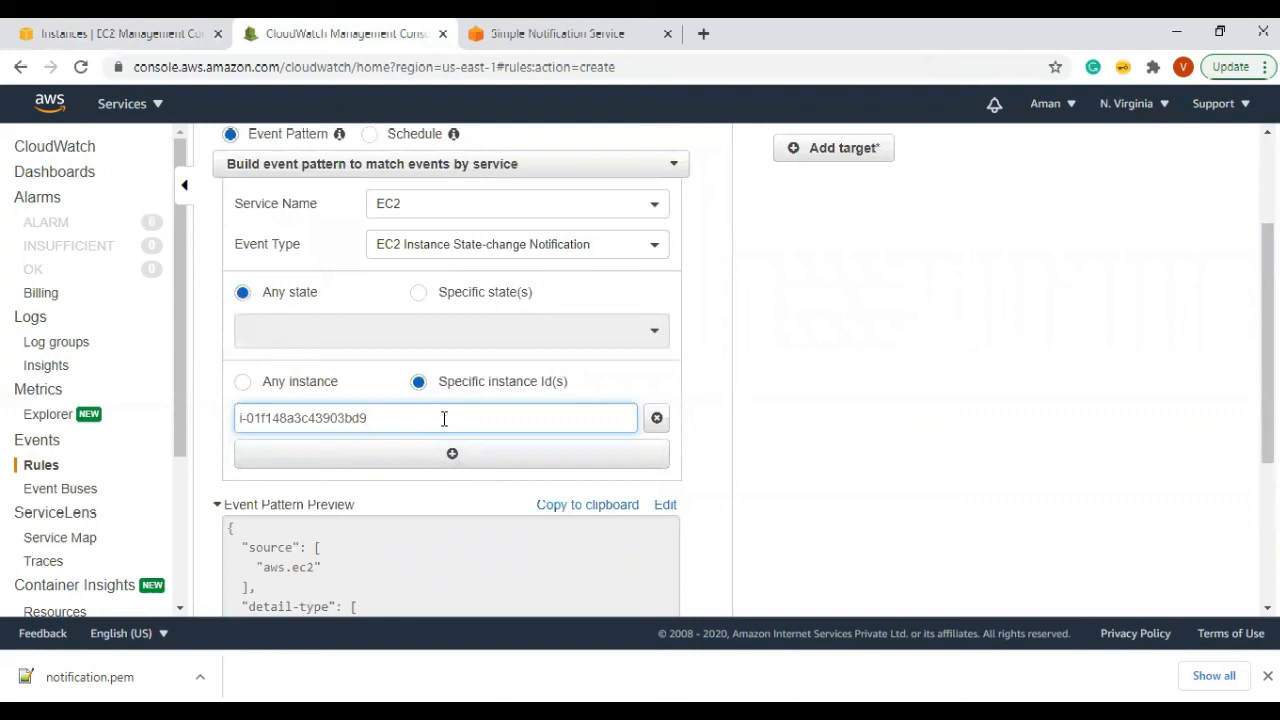
Step: Add a second instance ID field and paste the instance ID into it
left_click(450, 452)
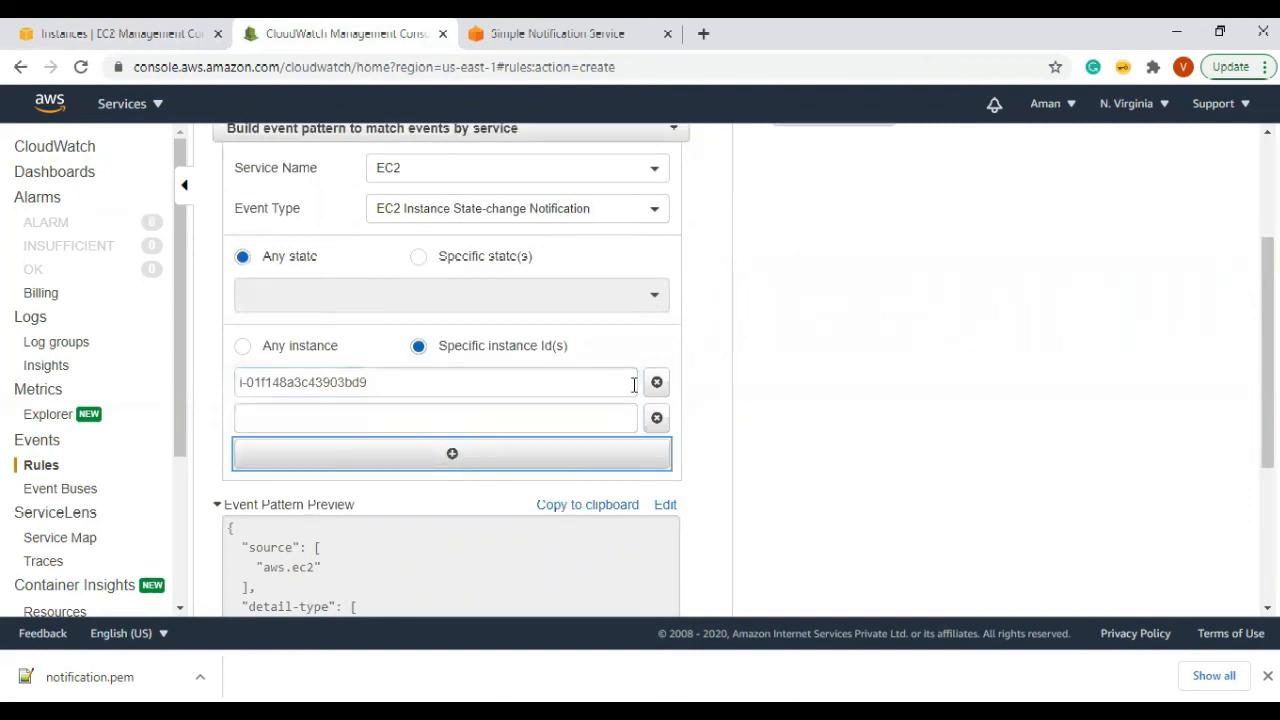
left_click(657, 418)
scroll(800, 438, "down", 2)
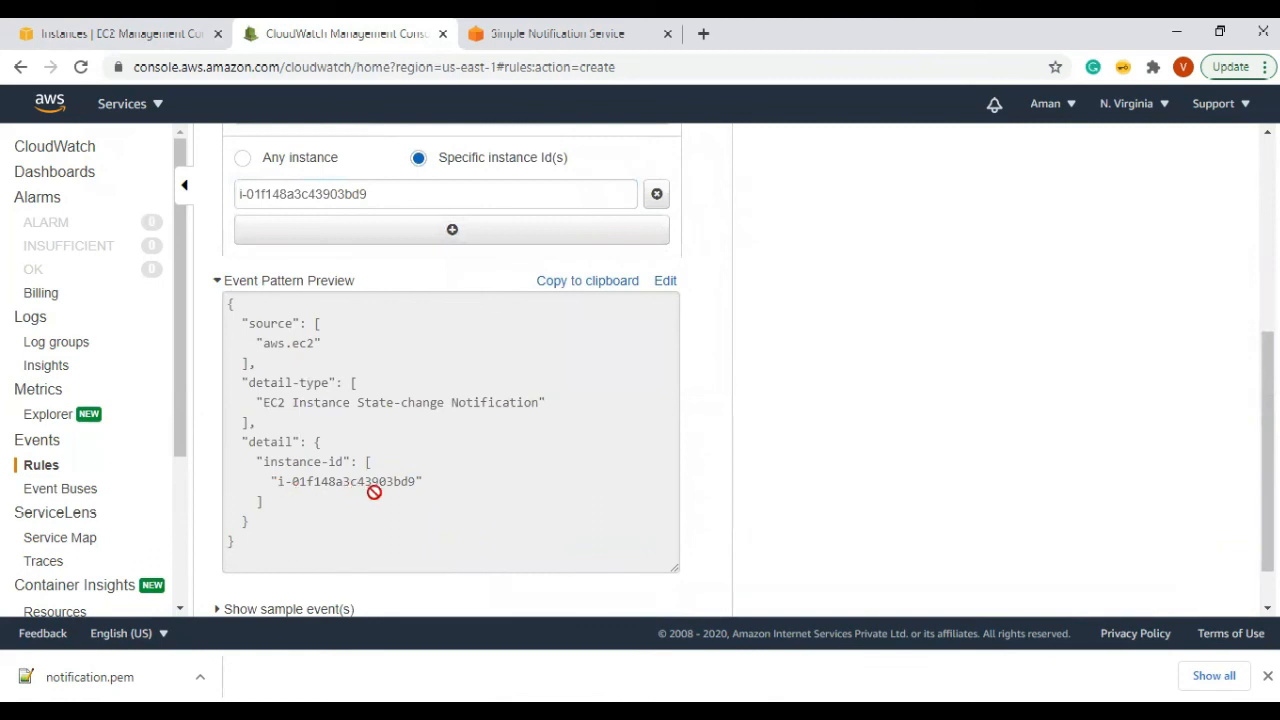
left_click(449, 231)
left_click(300, 192)
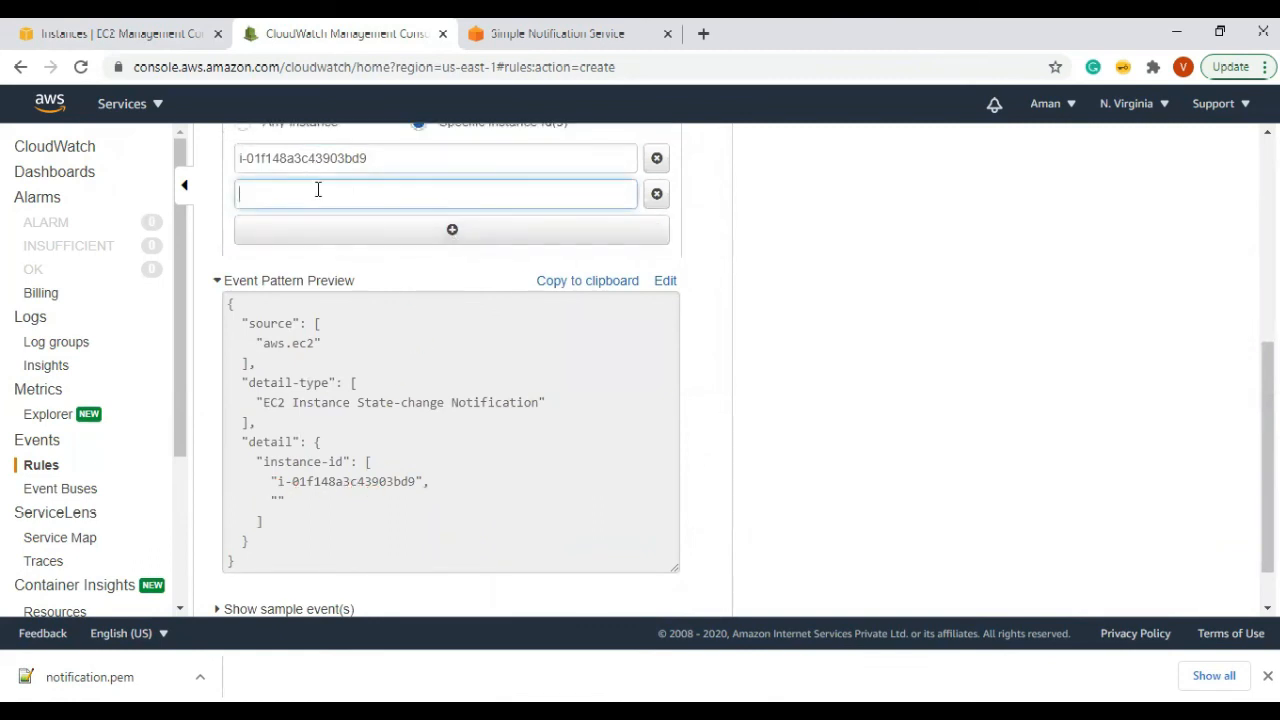
key("ctrl+v")
left_click(617, 389)
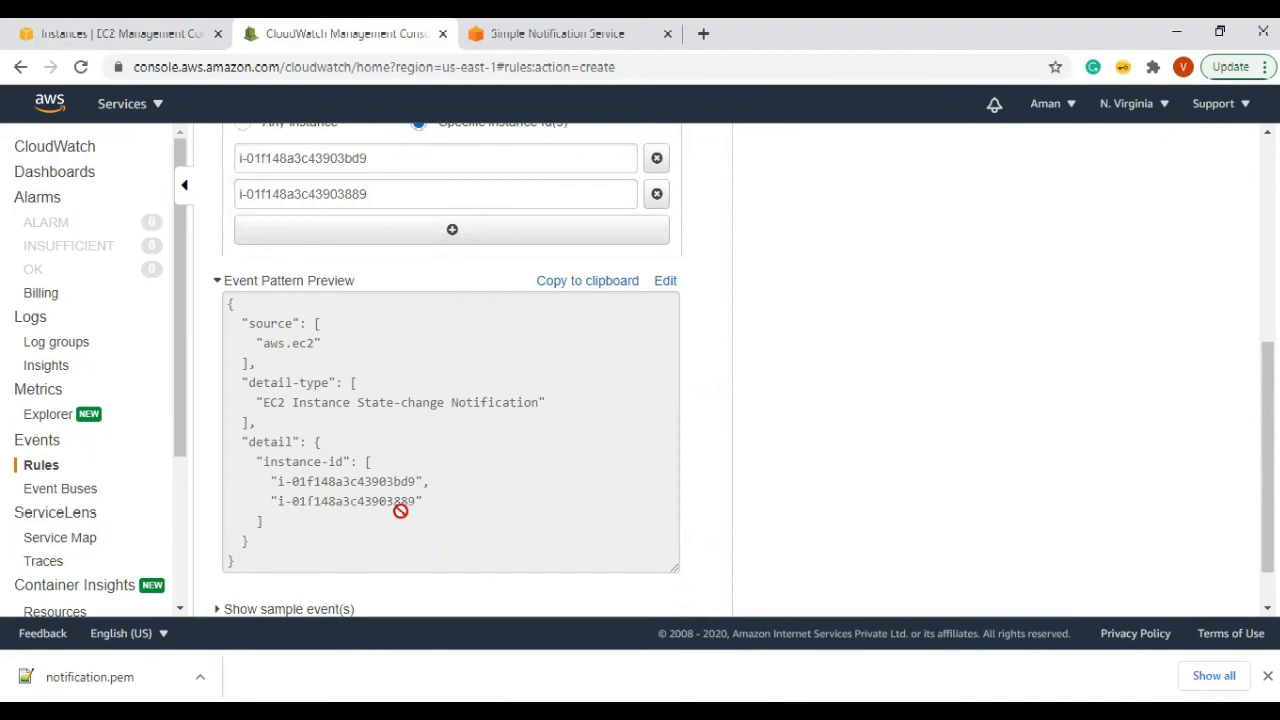
Step: Add a third instance ID, pasting the ID and changing its ending to '87'
left_click(451, 231)
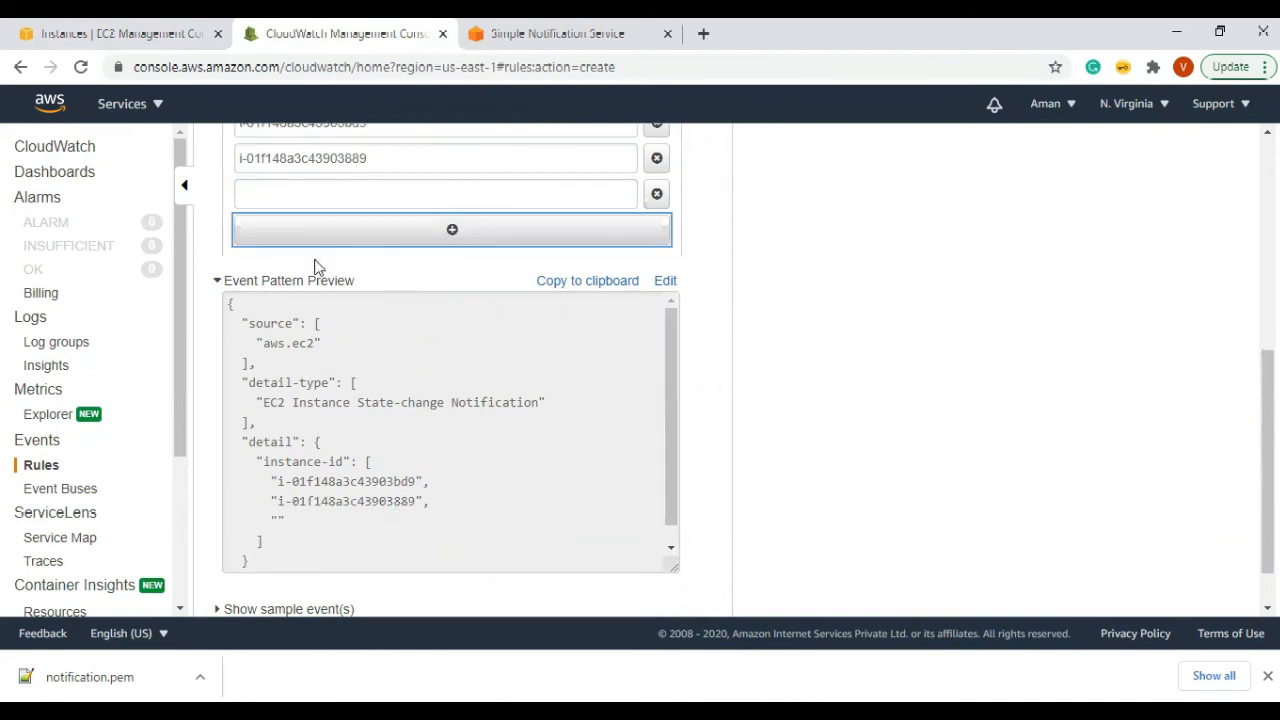
left_click(286, 193)
type("i-01f148a3c43903bd9")
key("shift+End")
type("87")
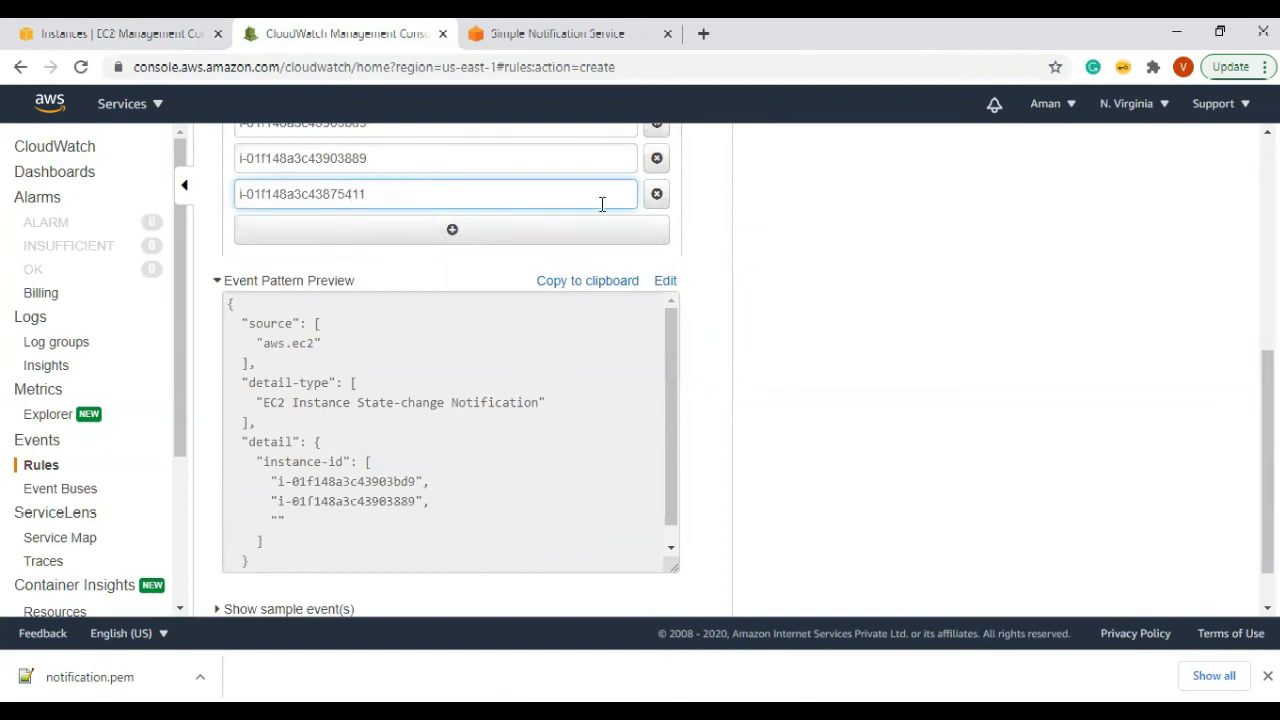
scroll(674, 417, "up", 5)
Step: Add an SNS topic as the draft rule's target, then go back to the Rules list
left_click(831, 334)
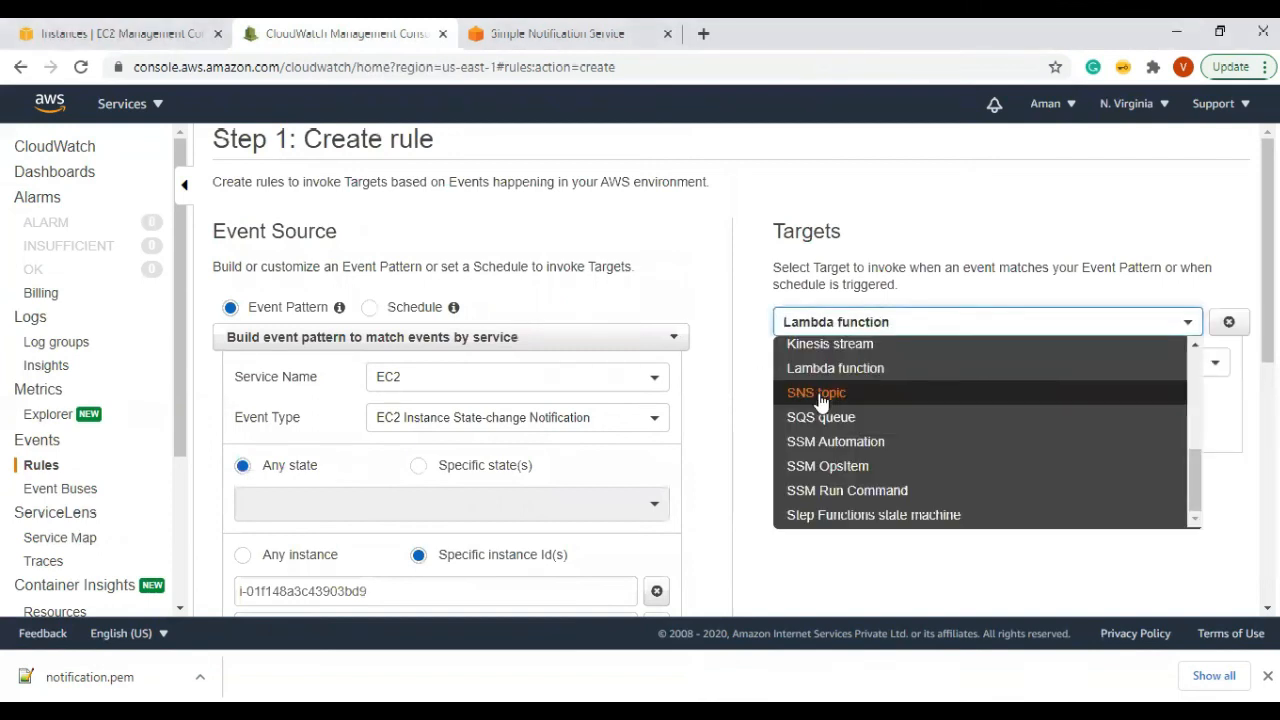
left_click(820, 395)
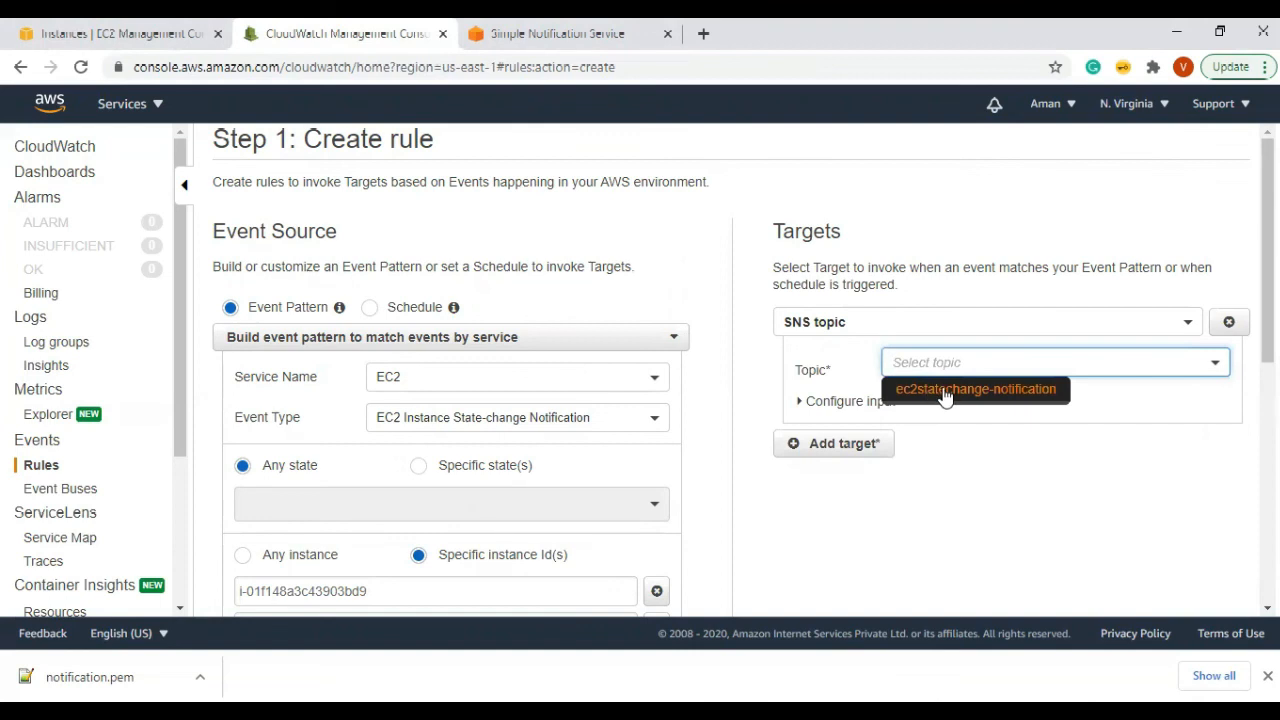
scroll(1062, 600, "down", 5)
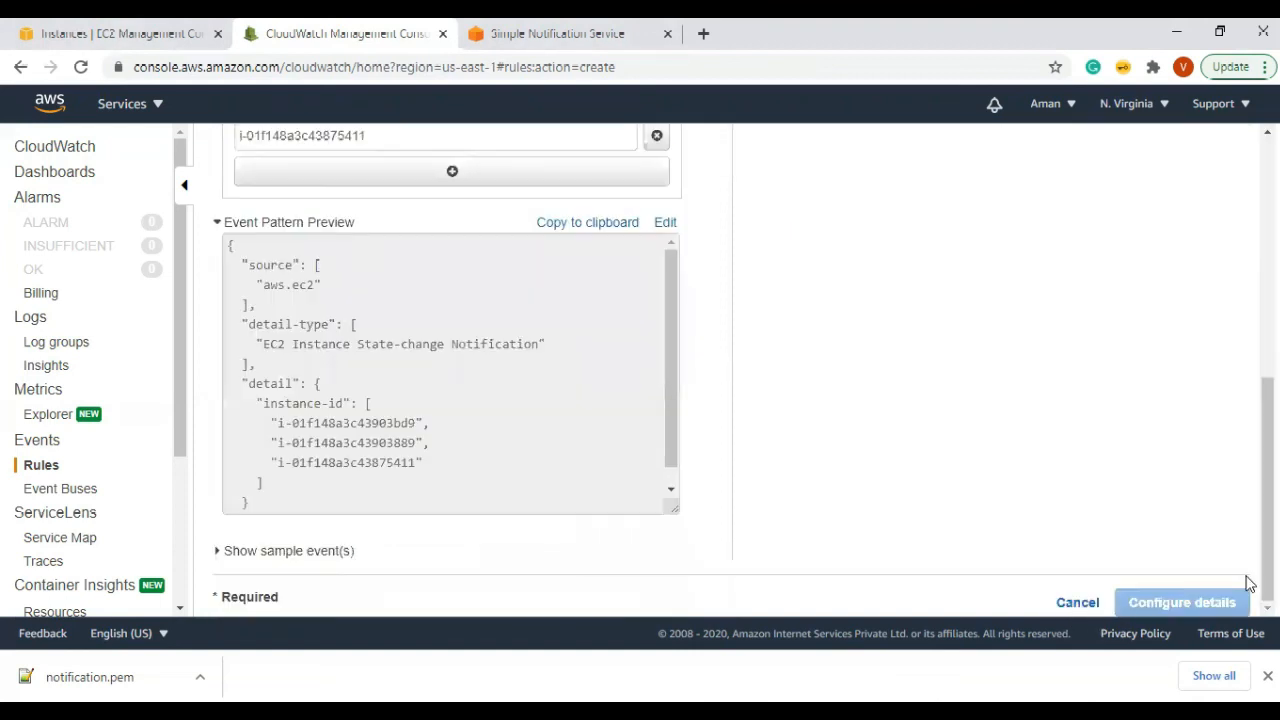
left_click(40, 466)
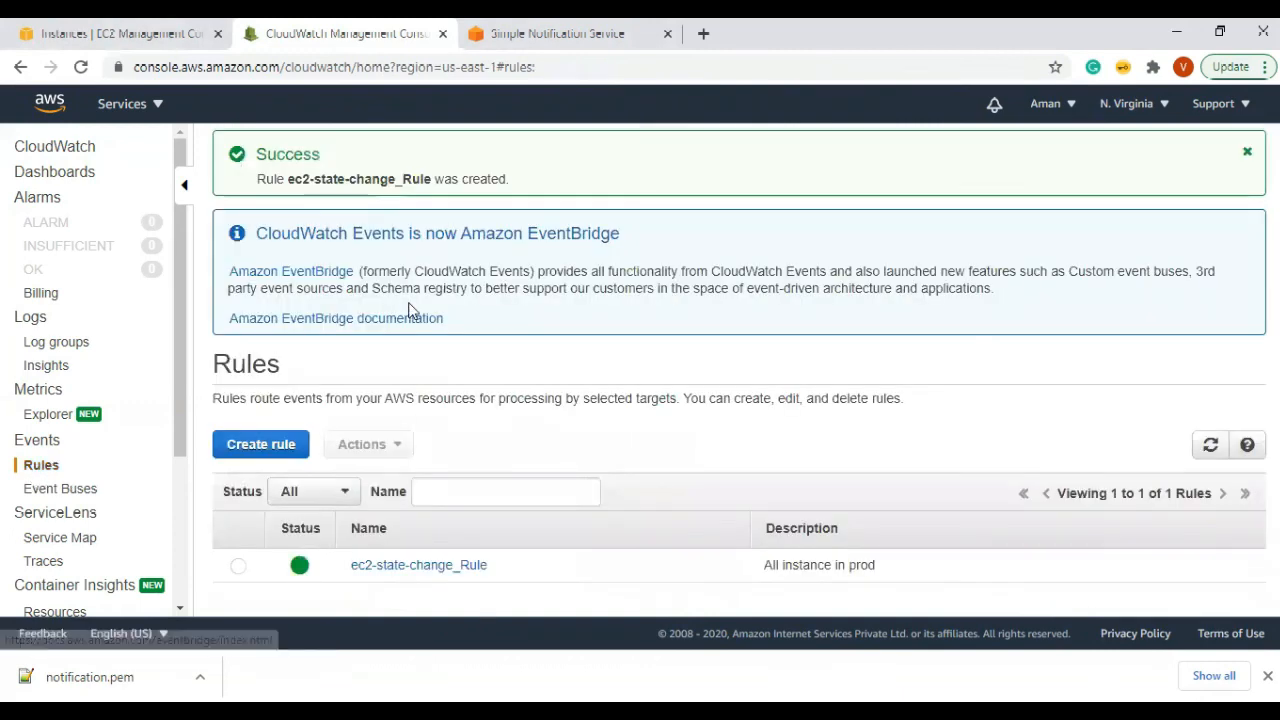